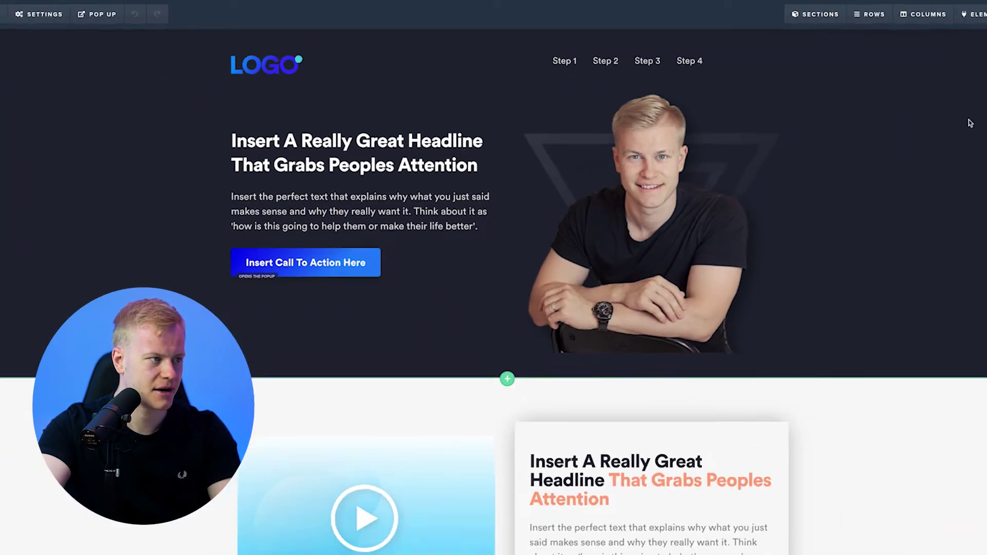
Look through the sections of the funnel template page, from the hero with the portrait to the headline and video blocks
{"action": "scroll", "coordinate": [907, 110], "scroll_direction": "down", "scroll_amount": 8}
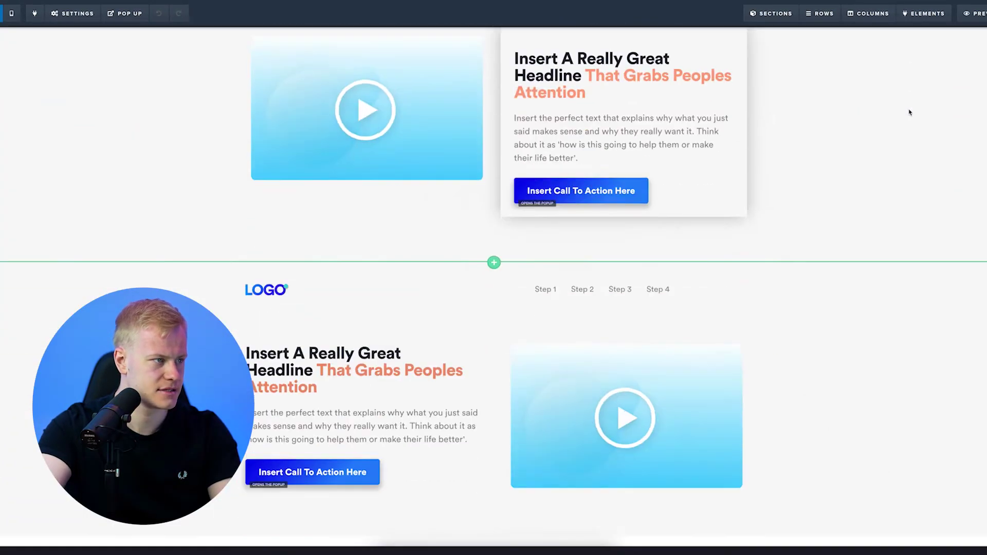
{"action": "scroll", "coordinate": [331, 190], "scroll_direction": "down", "scroll_amount": 20}
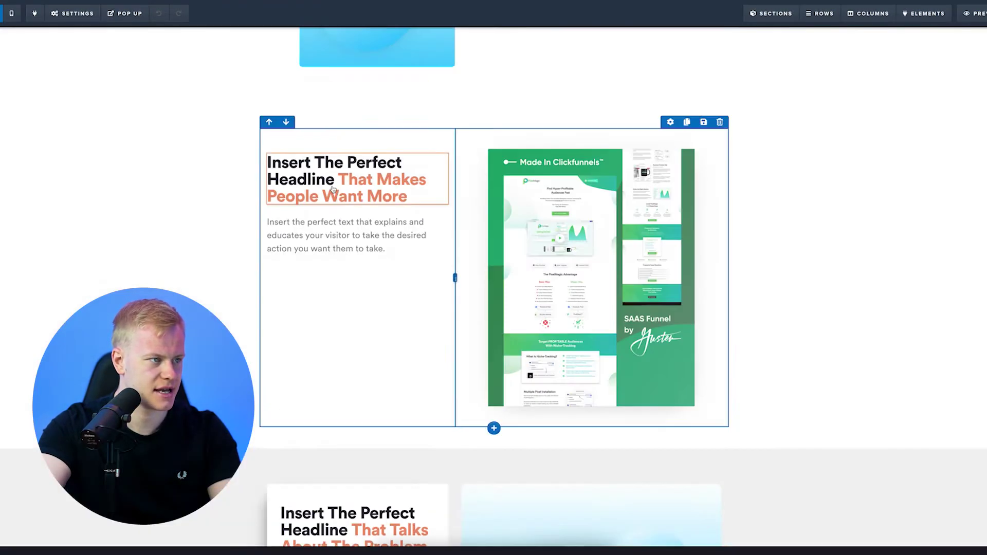
{"action": "scroll", "coordinate": [332, 190], "scroll_direction": "up", "scroll_amount": 20}
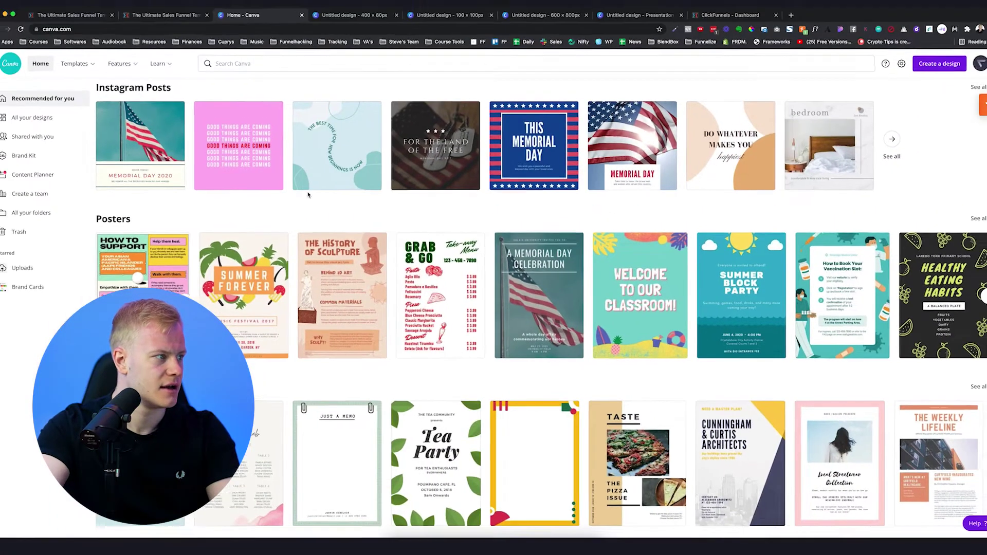
Switch to Canva, browse the home page's template rows and open the Mintmade Fashion presentation template
{"action": "scroll", "coordinate": [563, 301], "scroll_direction": "down", "scroll_amount": 5}
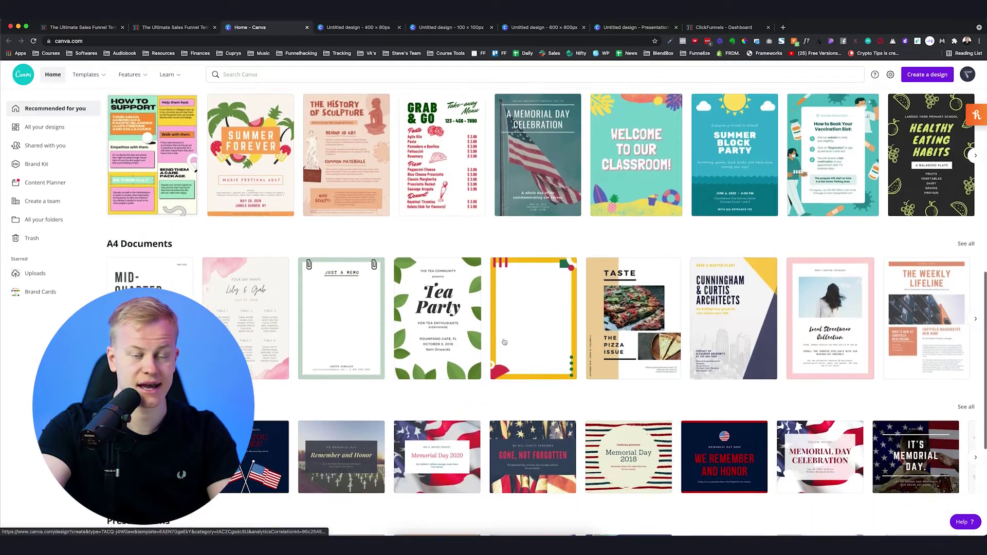
{"action": "scroll", "coordinate": [504, 341], "scroll_direction": "down", "scroll_amount": 3}
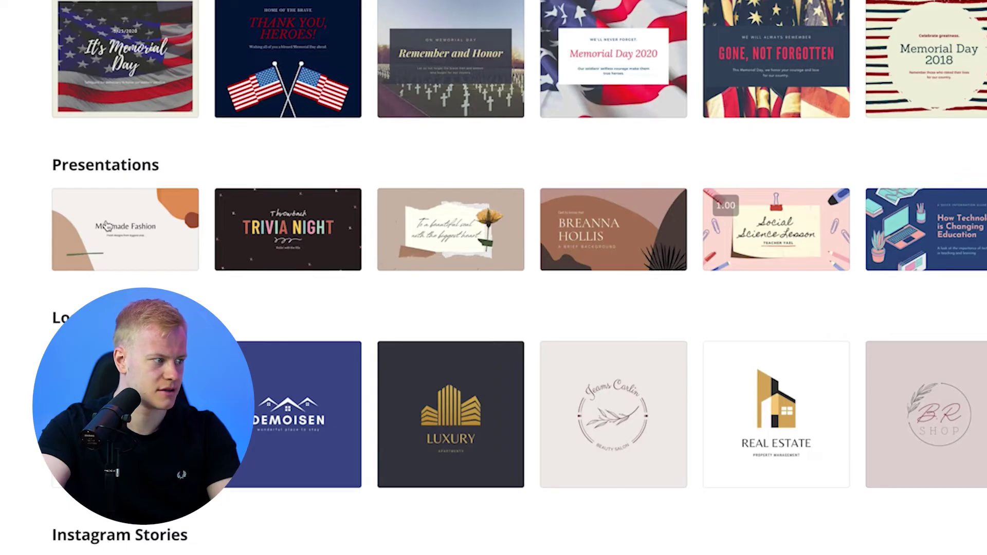
{"action": "left_click", "coordinate": [106, 225]}
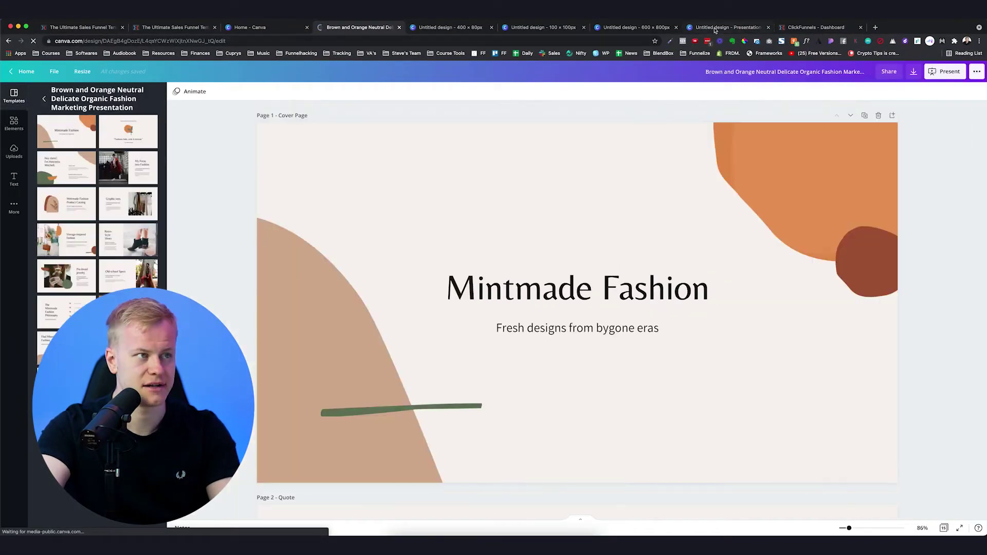
View the blank 16:9 presentation design and compare it with the hero section of the funnel template preview
{"action": "left_click", "coordinate": [714, 28]}
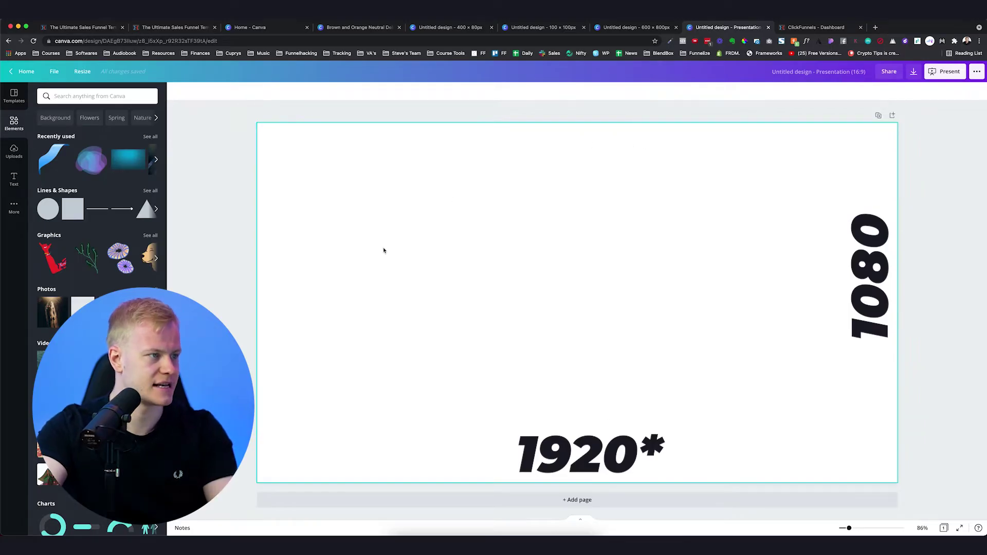
{"action": "left_click", "coordinate": [163, 28]}
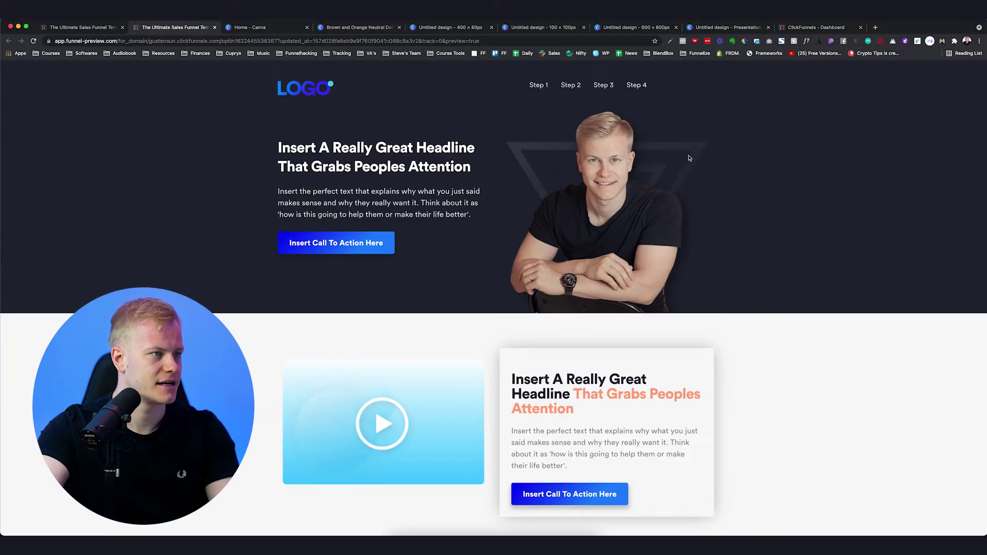
{"action": "left_click_drag", "start_coordinate": [1, 205], "coordinate": [296, 198]}
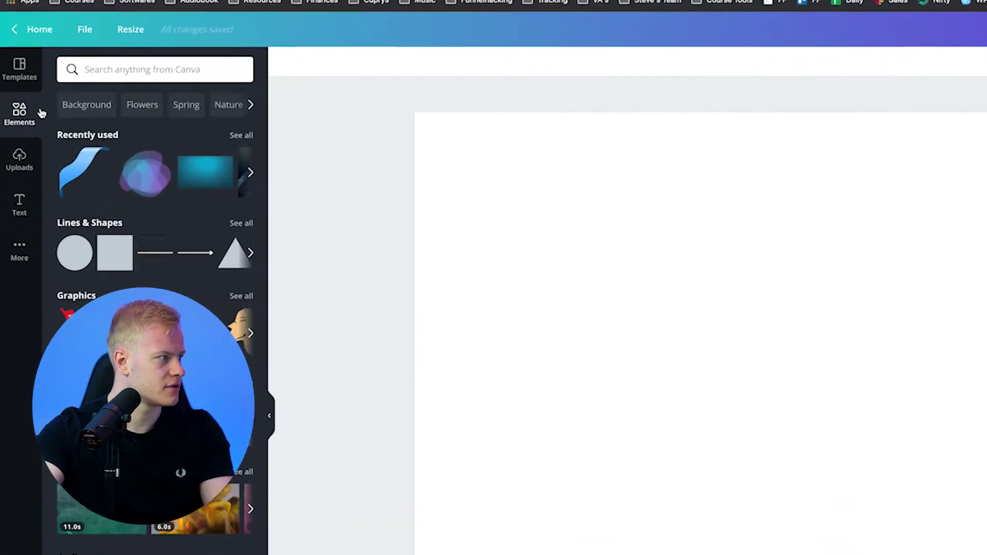
Browse the Background elements and add the dark blue and purple polygon image to the blank presentation page
{"action": "left_click", "coordinate": [53, 117]}
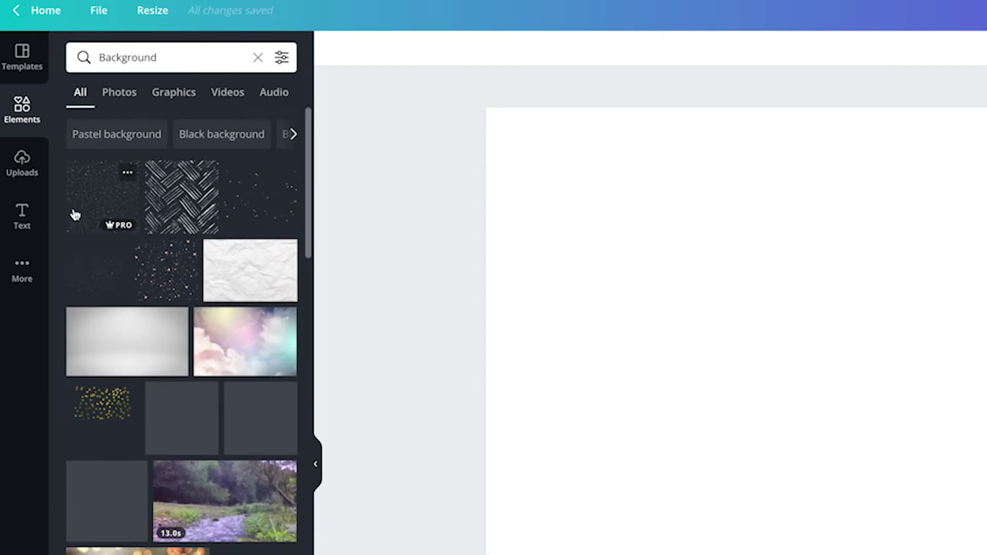
{"action": "scroll", "coordinate": [126, 280], "scroll_direction": "down", "scroll_amount": 6}
{"action": "scroll", "coordinate": [261, 485], "scroll_direction": "down", "scroll_amount": 8}
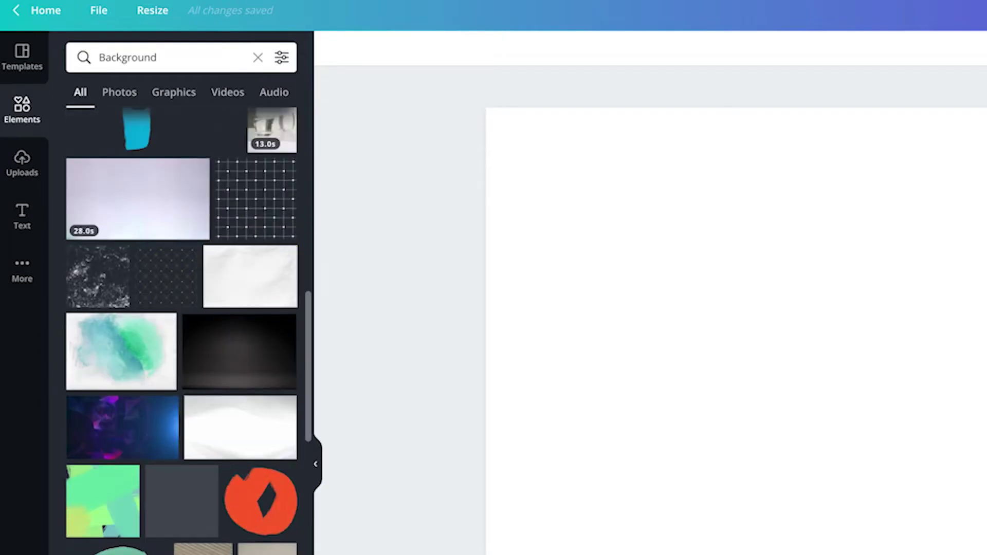
{"action": "scroll", "coordinate": [261, 486], "scroll_direction": "down", "scroll_amount": 3}
{"action": "left_click", "coordinate": [100, 209]}
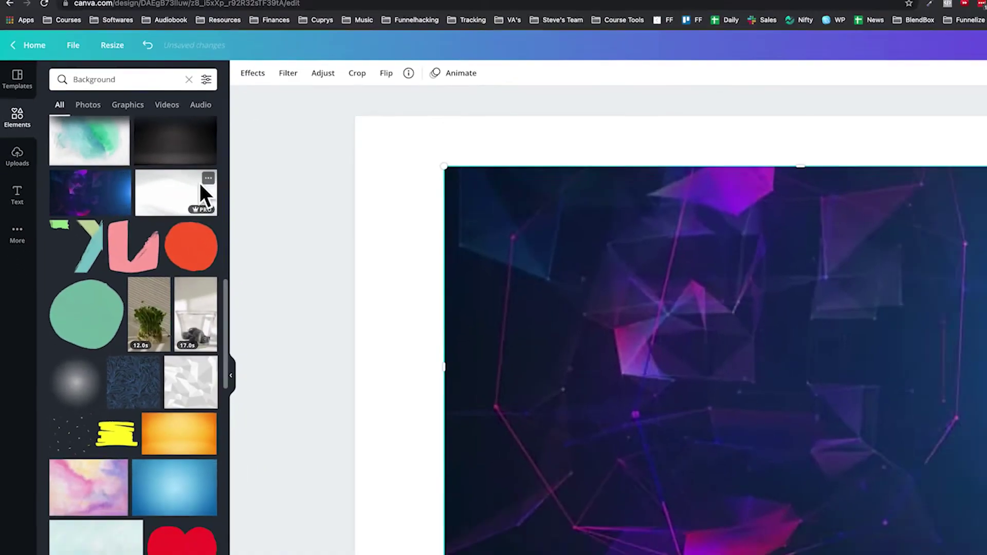
Move and enlarge the polygon image until it covers the whole page, and set its transparency to 10
{"action": "left_click_drag", "start_coordinate": [584, 248], "coordinate": [521, 212]}
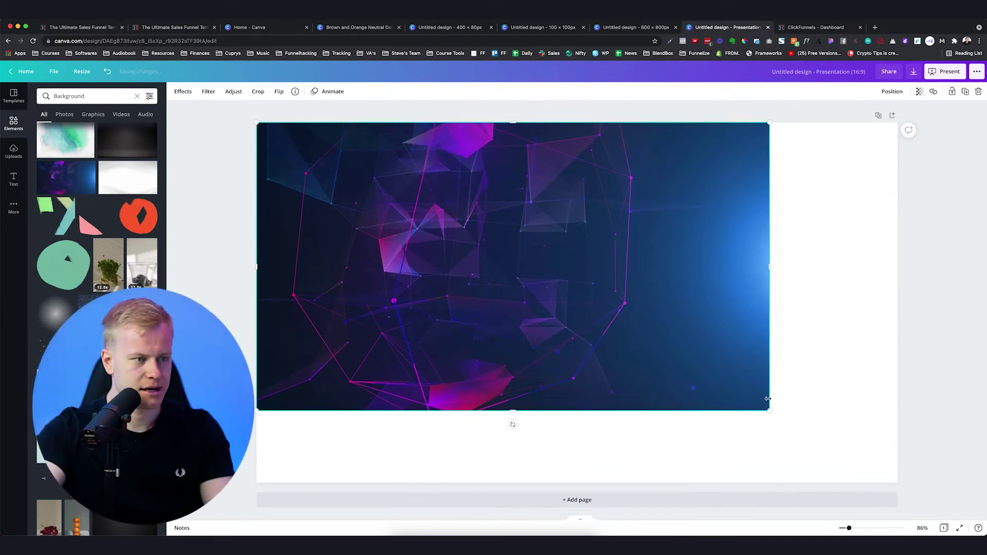
{"action": "left_click_drag", "start_coordinate": [768, 409], "coordinate": [898, 482]}
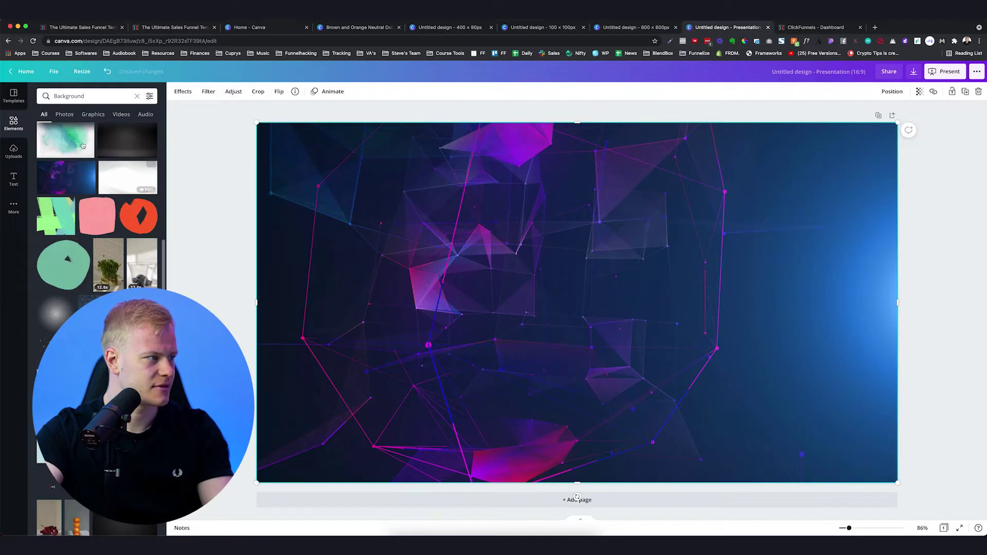
{"action": "left_click", "coordinate": [919, 91]}
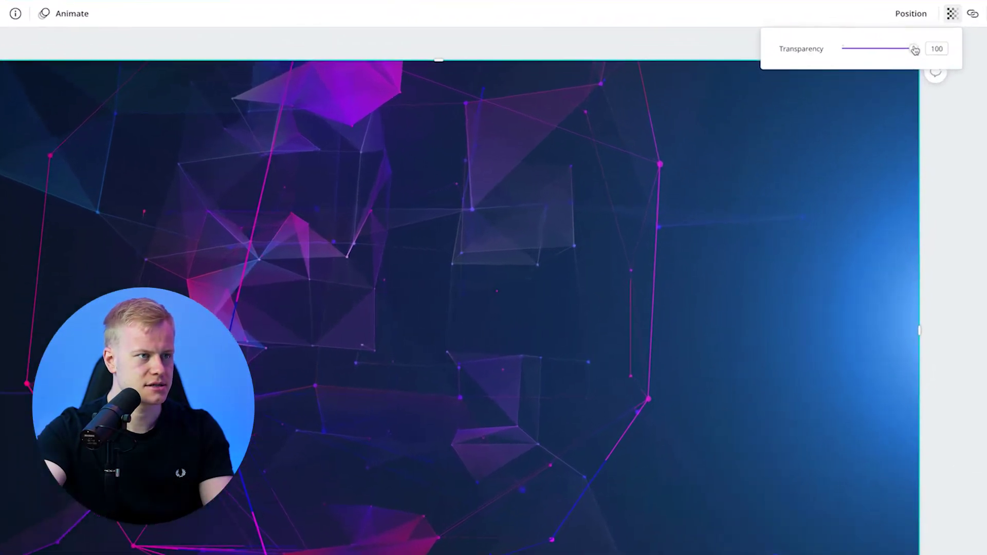
{"action": "left_click_drag", "start_coordinate": [915, 49], "coordinate": [849, 49]}
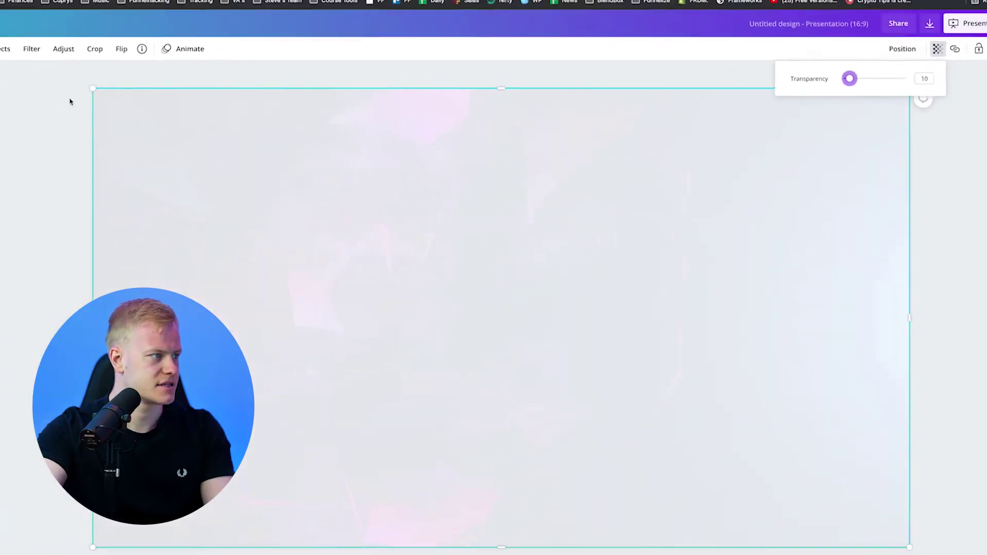
Make the faded polygon image the page's background and select that background
{"action": "left_click", "coordinate": [236, 132]}
{"action": "left_click", "coordinate": [236, 133]}
{"action": "left_click", "coordinate": [331, 149]}
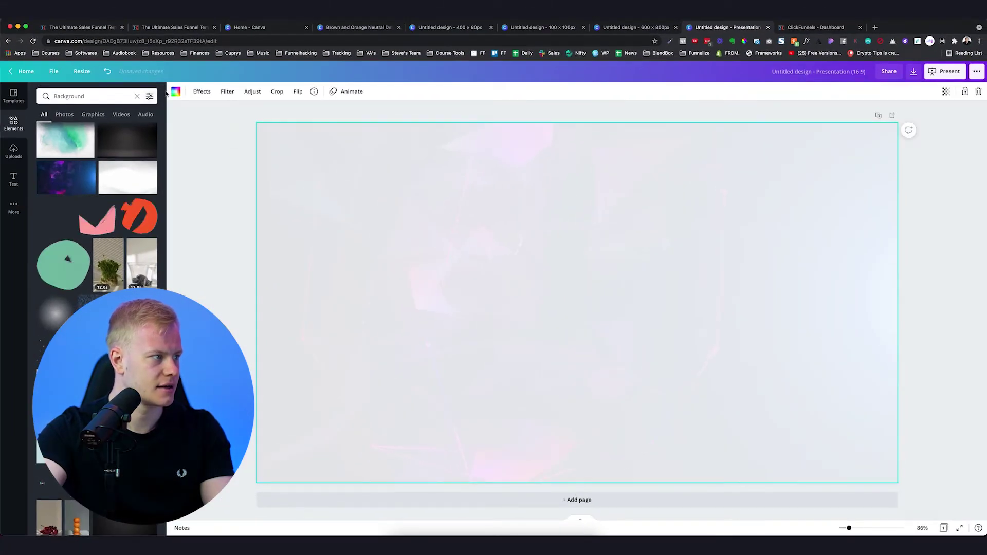
Colour the page background dark navy using the third swatch of the Freedom Funnels palette
{"action": "left_click", "coordinate": [176, 91]}
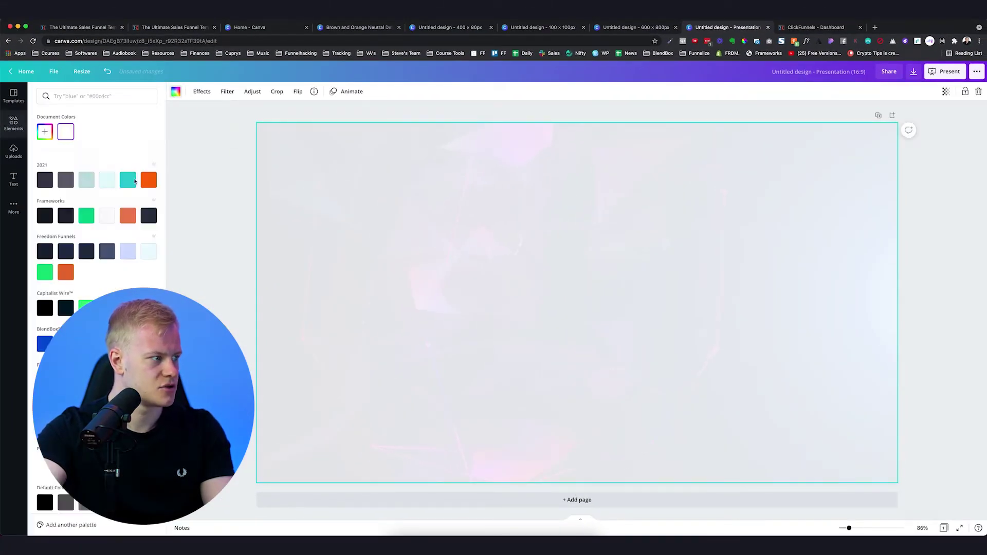
{"action": "left_click", "coordinate": [54, 250]}
{"action": "left_click", "coordinate": [63, 252]}
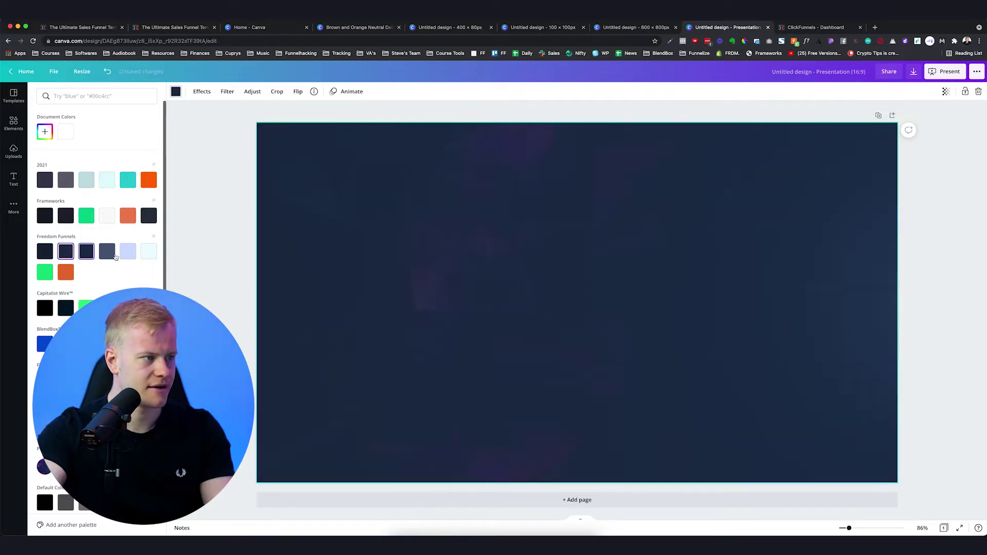
{"action": "left_click", "coordinate": [101, 252]}
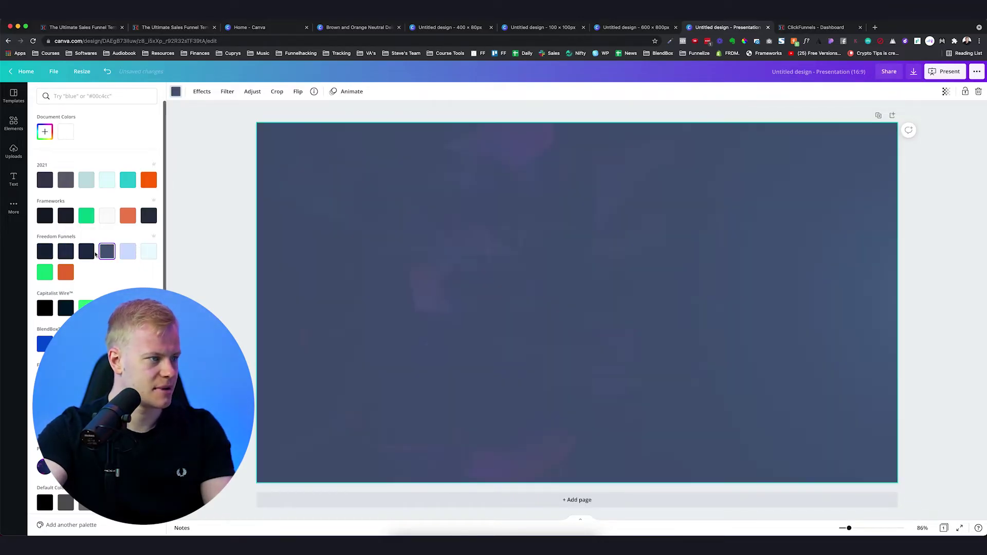
{"action": "left_click", "coordinate": [92, 253]}
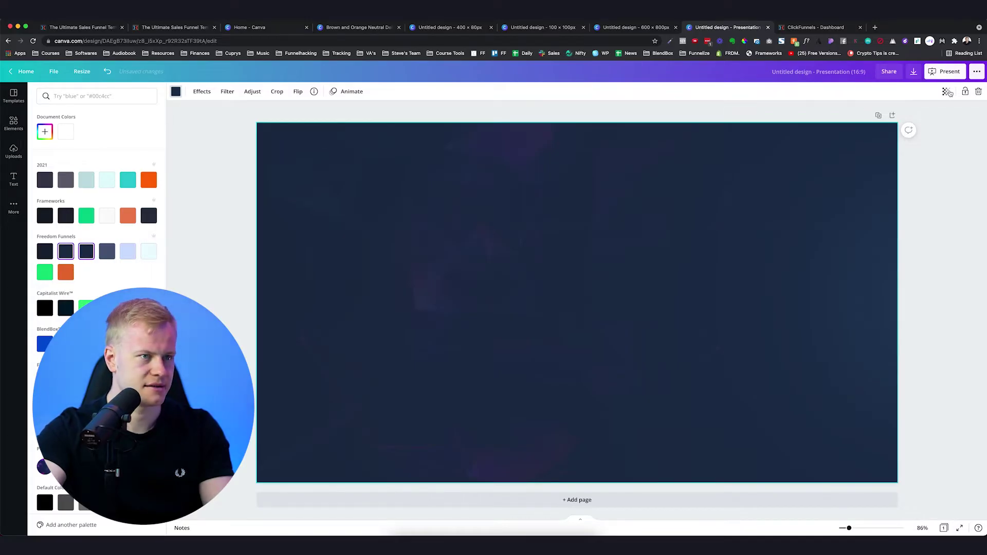
Set the background polygon image's transparency to 22
{"action": "left_click", "coordinate": [947, 92]}
{"action": "left_click_drag", "start_coordinate": [882, 116], "coordinate": [884, 115]}
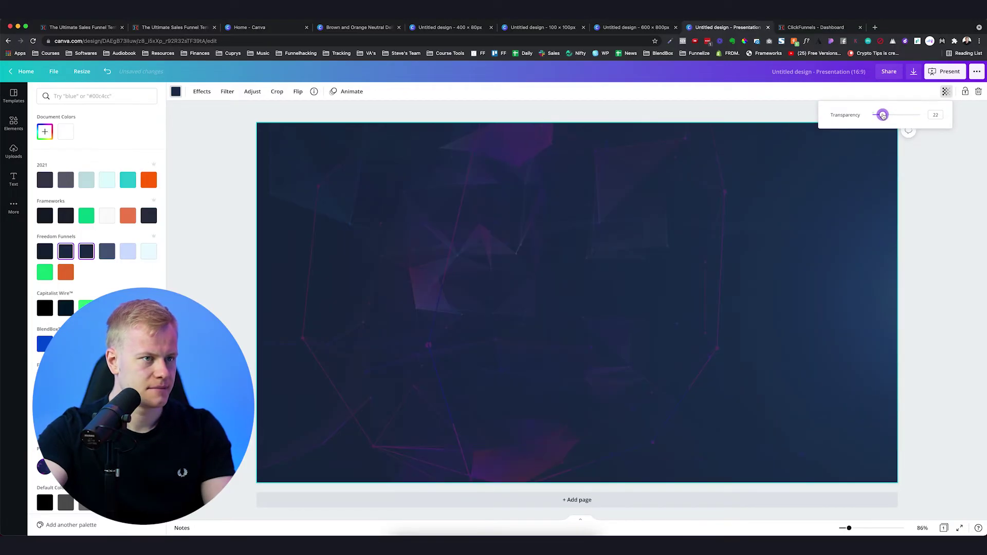
{"action": "left_click", "coordinate": [269, 141]}
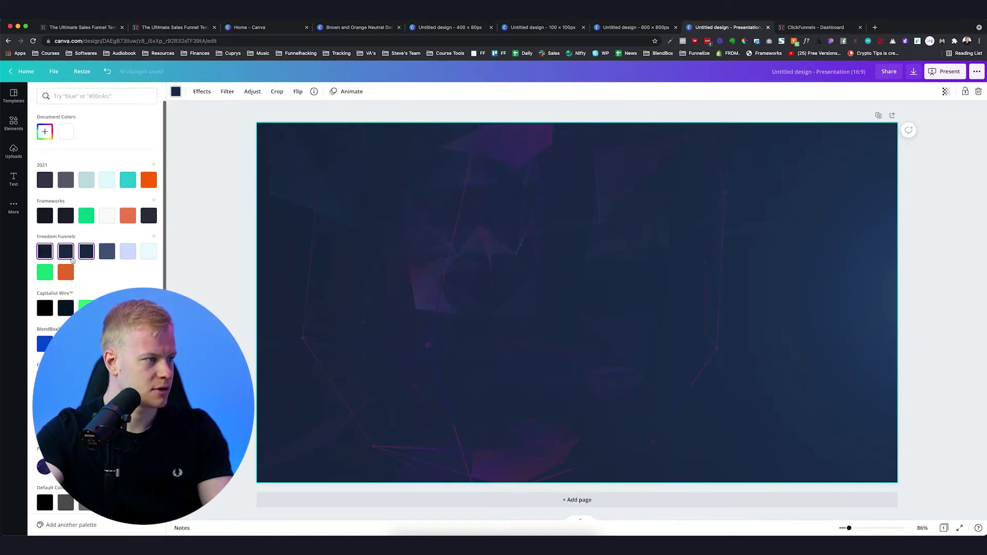
{"action": "left_click", "coordinate": [210, 160]}
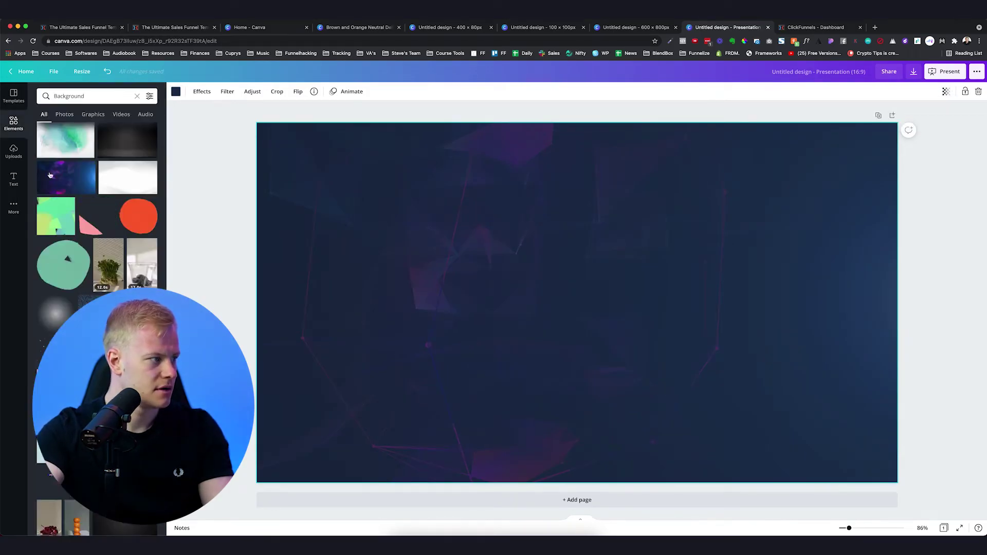
Search the elements for "city" and add the New York skyline photo to the page
{"action": "left_click", "coordinate": [111, 97]}
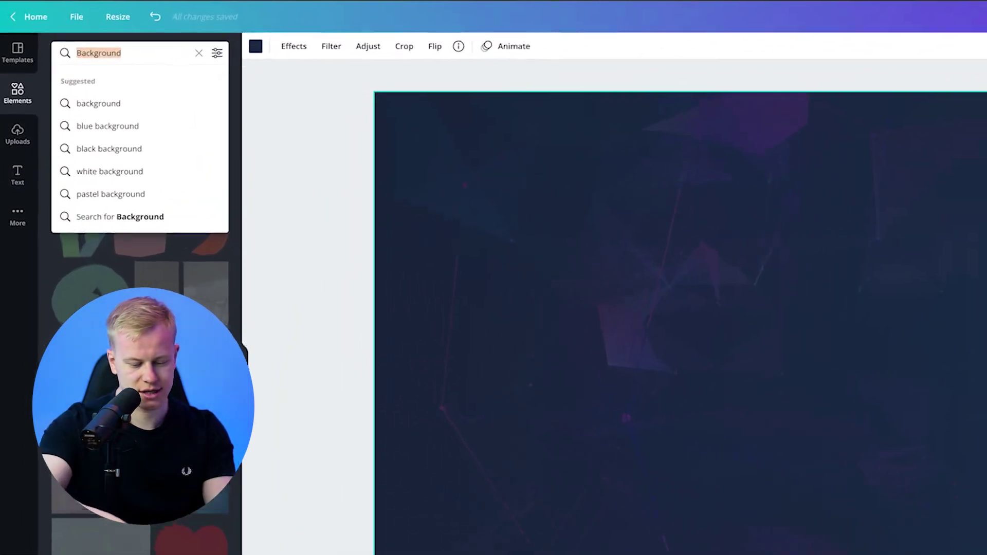
{"action": "type", "text": "city"}
{"action": "key", "text": "Return"}
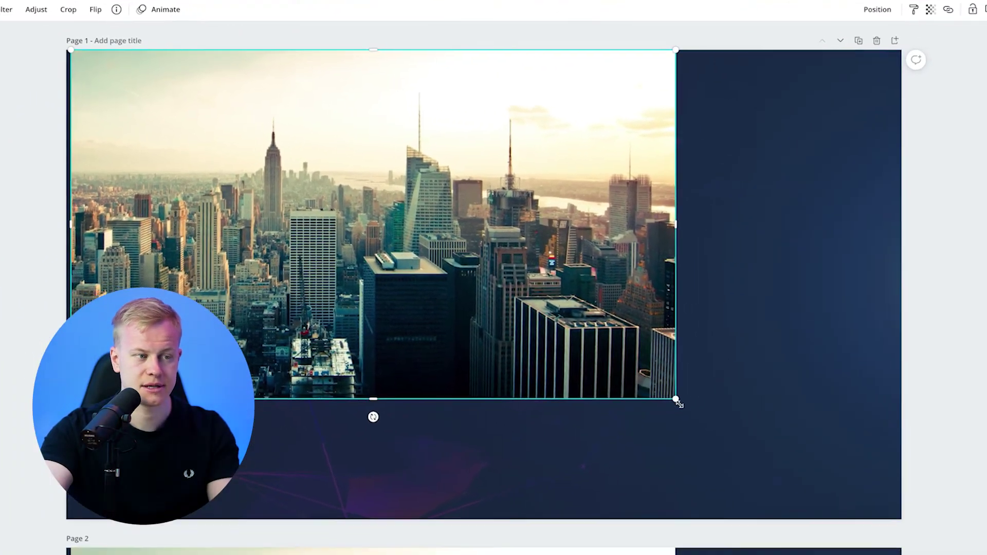
Enlarge the skyline photo to cover all of page 1 and set its transparency to 9
{"action": "left_click_drag", "start_coordinate": [677, 401], "coordinate": [937, 501]}
{"action": "left_click_drag", "start_coordinate": [544, 328], "coordinate": [546, 316]}
{"action": "left_click", "coordinate": [922, 9]}
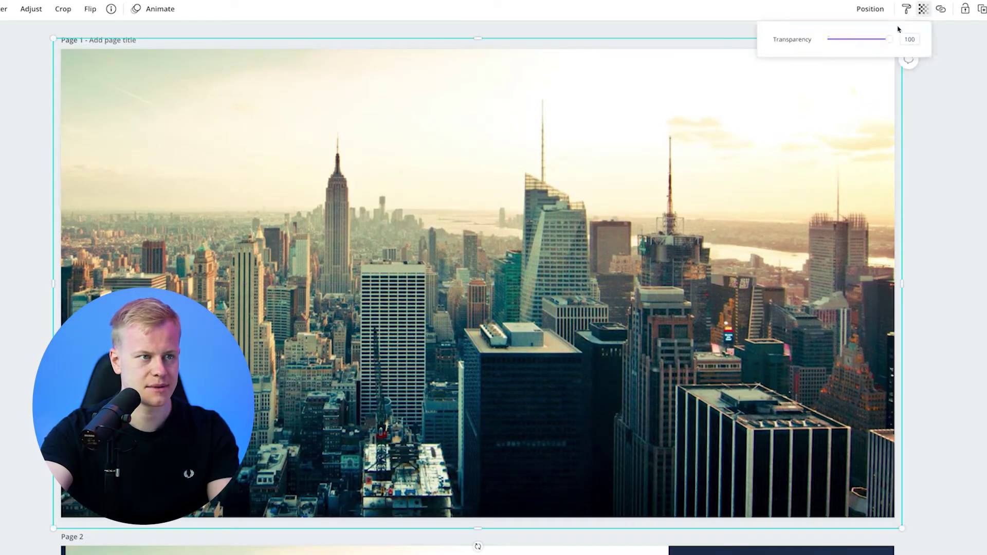
{"action": "left_click_drag", "start_coordinate": [877, 40], "coordinate": [832, 39]}
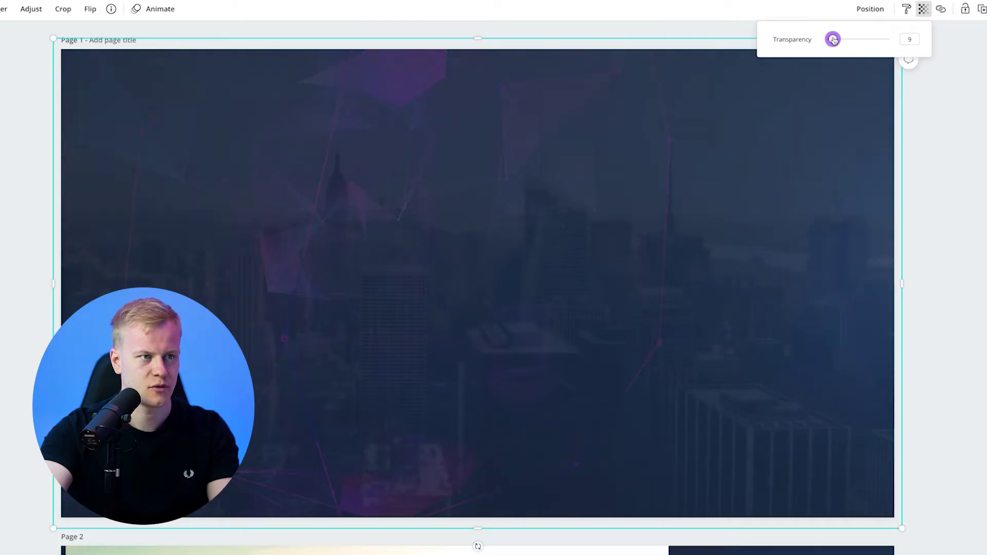
{"action": "left_click", "coordinate": [966, 142]}
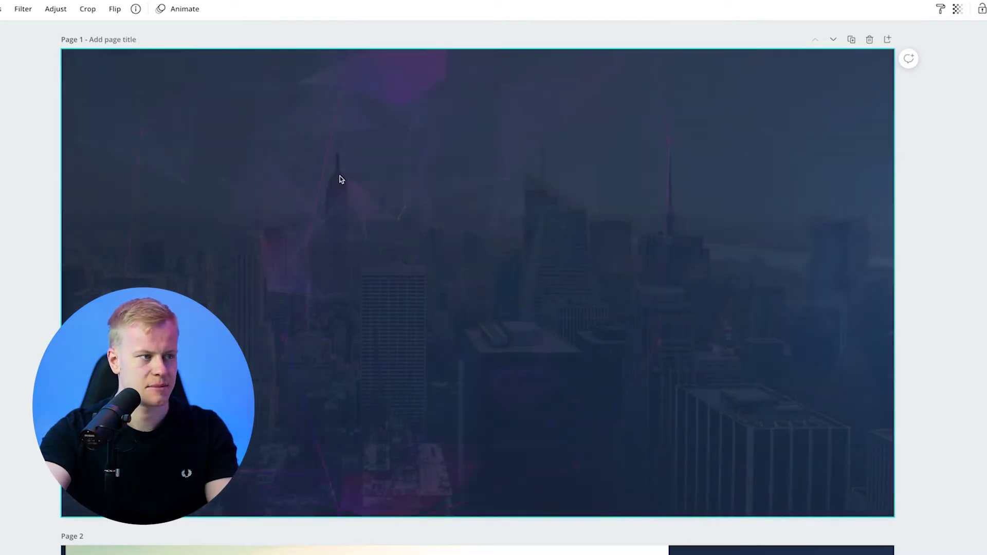
Delete the polygon image from page 2's background, keeping the navy colour and the skyline photo
{"action": "scroll", "coordinate": [339, 176], "scroll_direction": "down", "scroll_amount": 1}
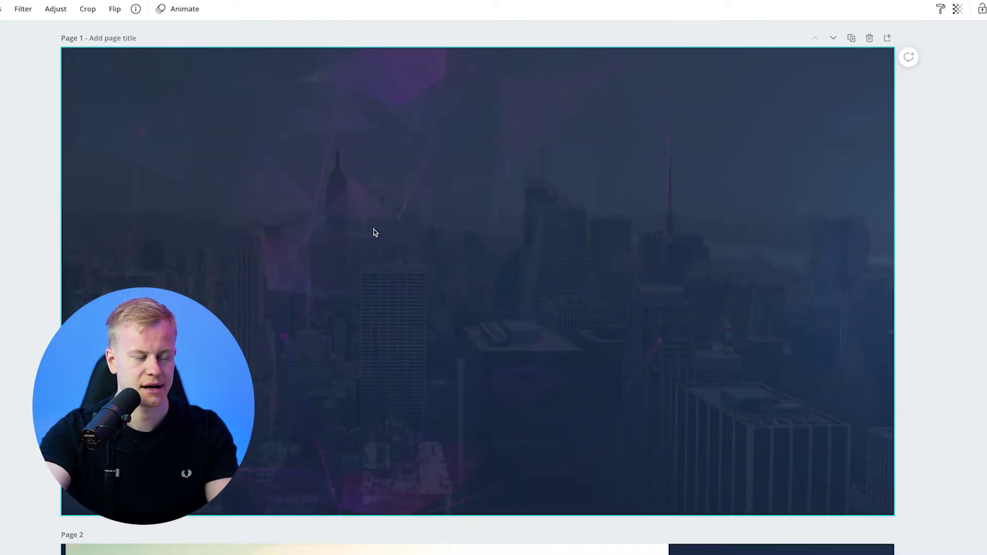
{"action": "scroll", "coordinate": [374, 232], "scroll_direction": "down", "scroll_amount": 10}
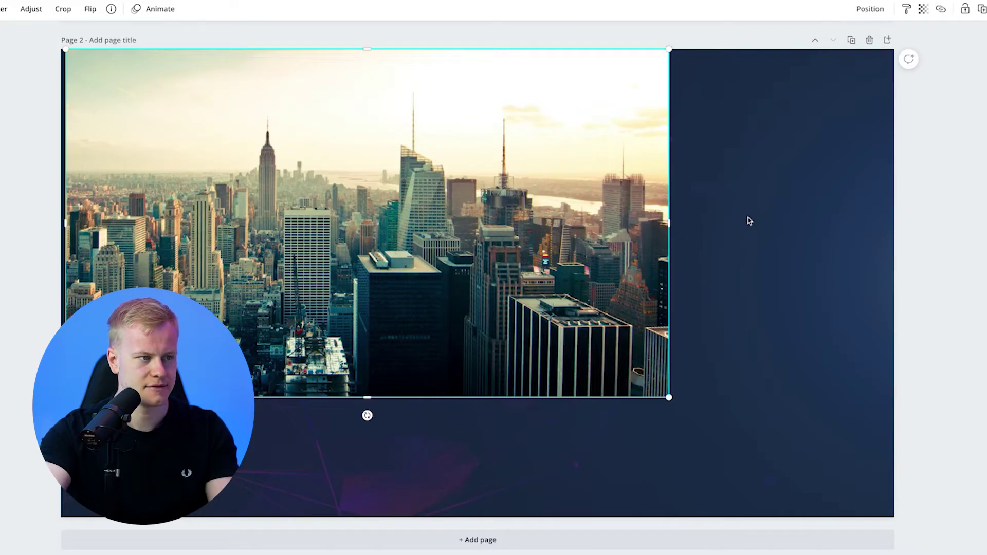
{"action": "key", "text": "Delete"}
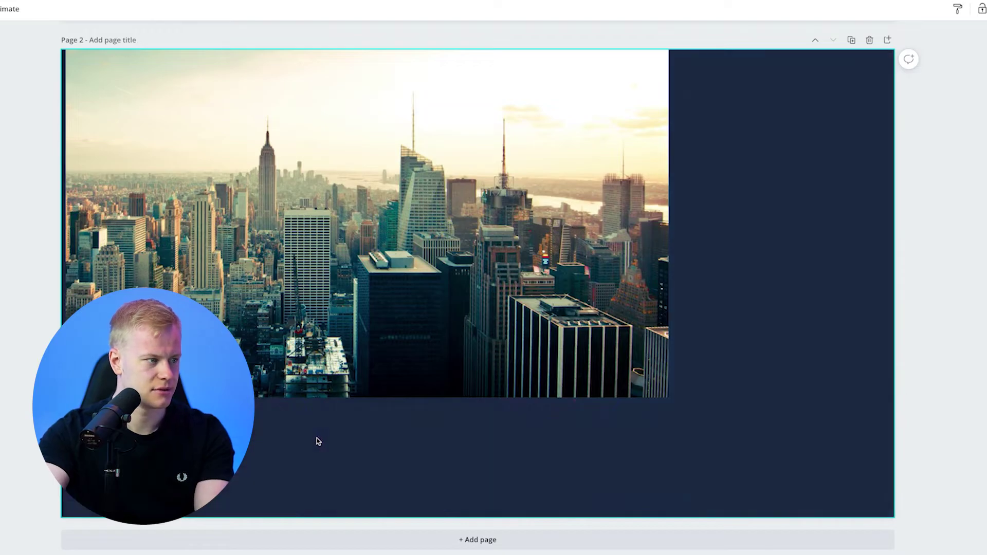
Enlarge the skyline photo to cover all of page 2 and set its transparency to 7
{"action": "mouse_move", "coordinate": [312, 293]}
{"action": "left_mouse_down"}
{"action": "mouse_move", "coordinate": [315, 310]}
{"action": "mouse_move", "coordinate": [305, 278]}
{"action": "left_mouse_up"}
{"action": "mouse_move", "coordinate": [664, 397]}
{"action": "left_mouse_down"}
{"action": "mouse_move", "coordinate": [923, 501]}
{"action": "mouse_move", "coordinate": [671, 399]}
{"action": "left_mouse_up"}
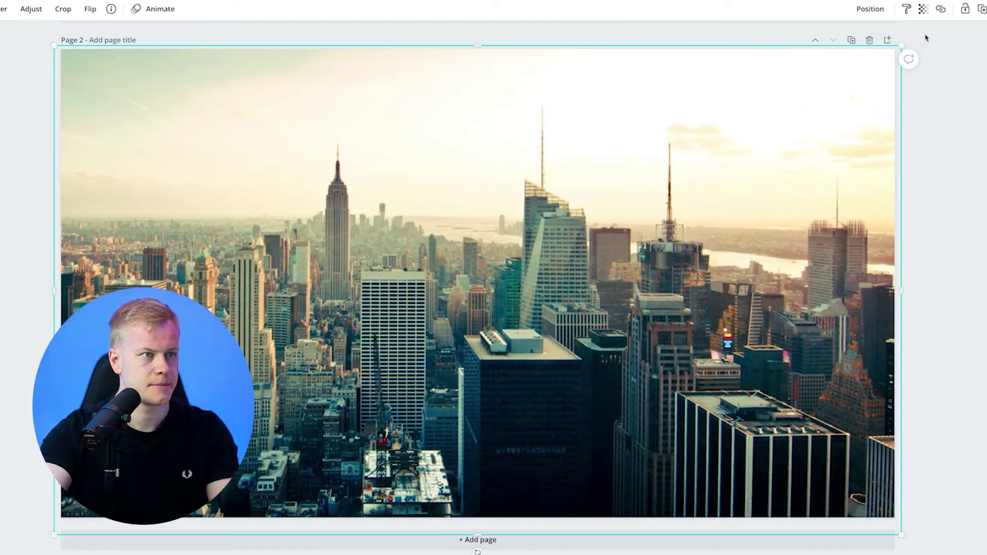
{"action": "left_click_drag", "start_coordinate": [893, 40], "coordinate": [833, 45]}
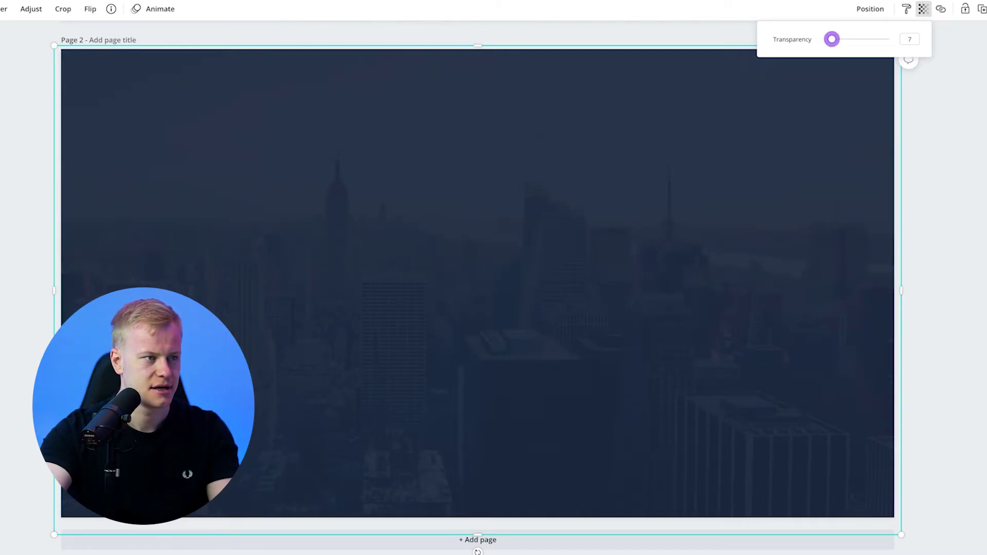
{"action": "left_click", "coordinate": [931, 128]}
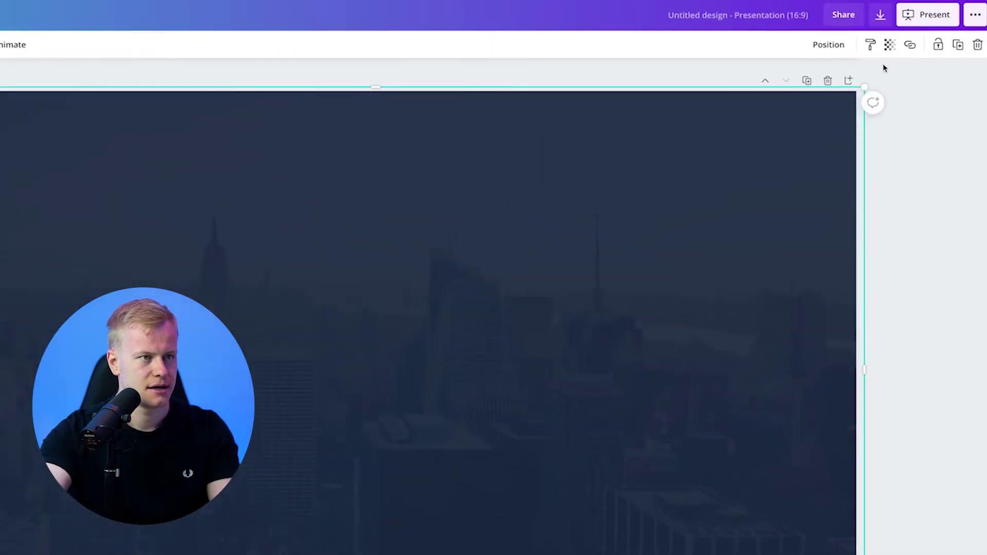
Download only page 1 of the presentation as a JPG at 1920 × 1080 px and quality 80
{"action": "left_click", "coordinate": [880, 15]}
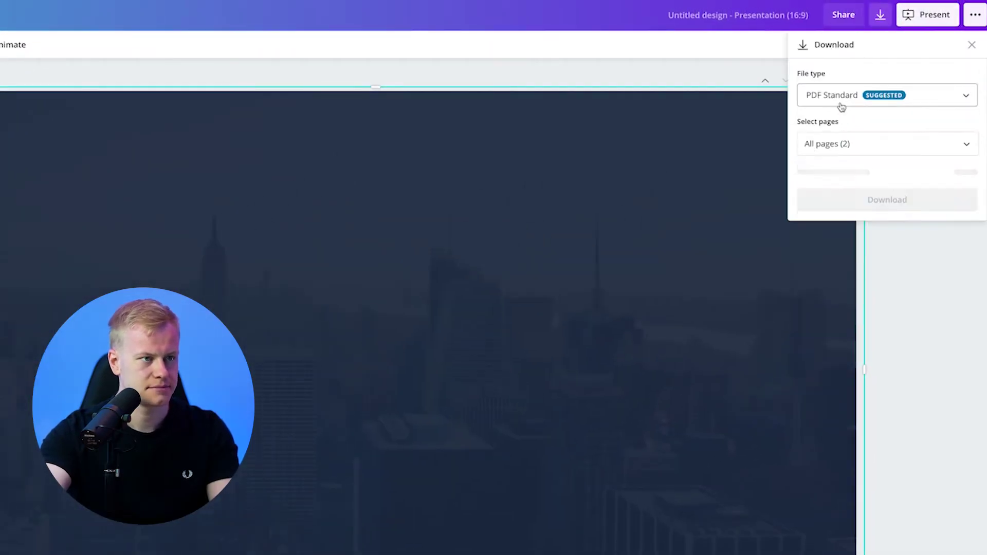
{"action": "left_click", "coordinate": [839, 99]}
{"action": "left_click", "coordinate": [836, 66]}
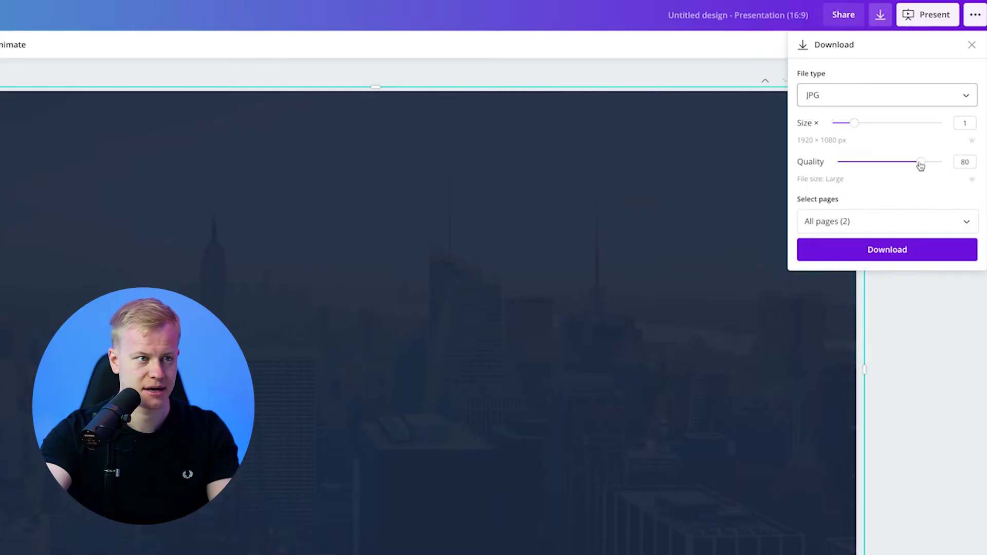
{"action": "left_click", "coordinate": [920, 162]}
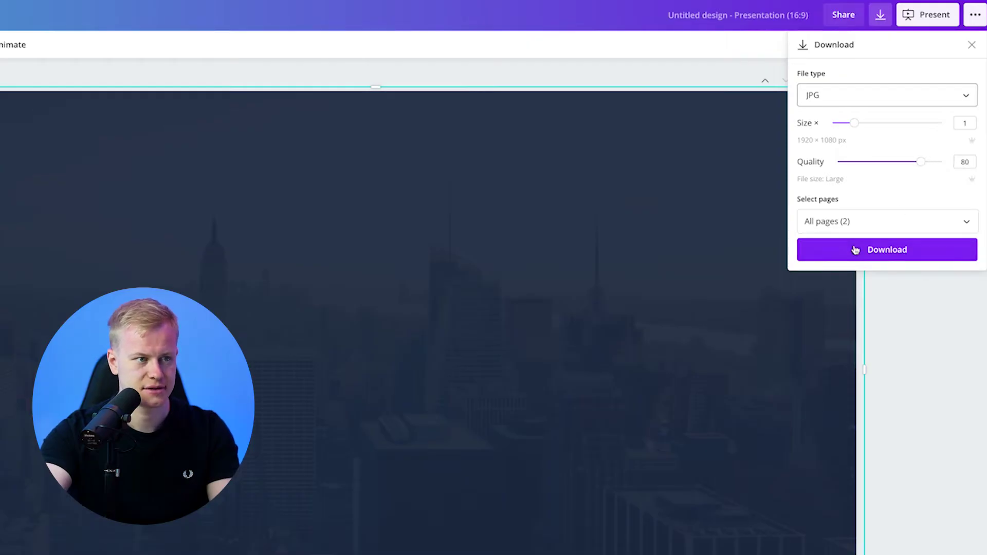
{"action": "left_click", "coordinate": [854, 224]}
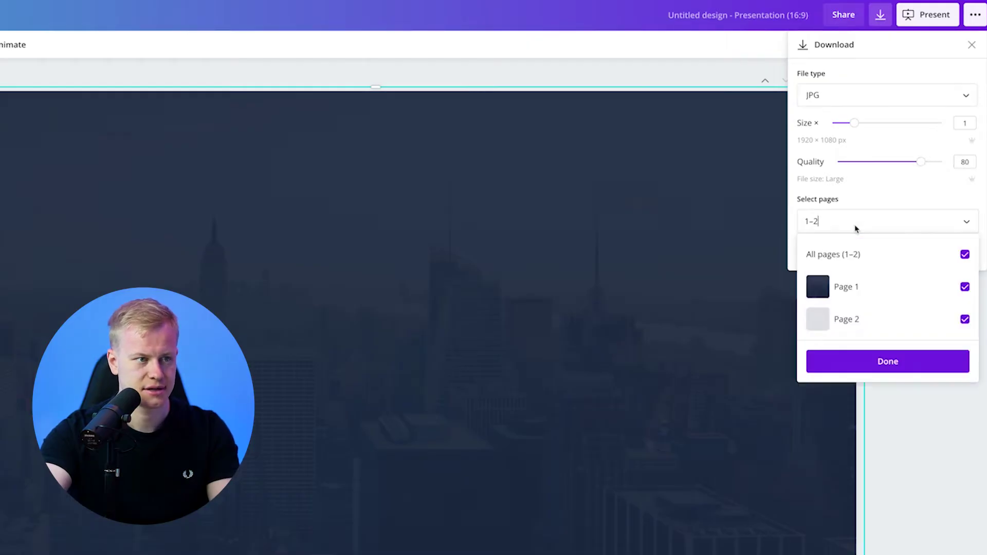
{"action": "left_click", "coordinate": [860, 326]}
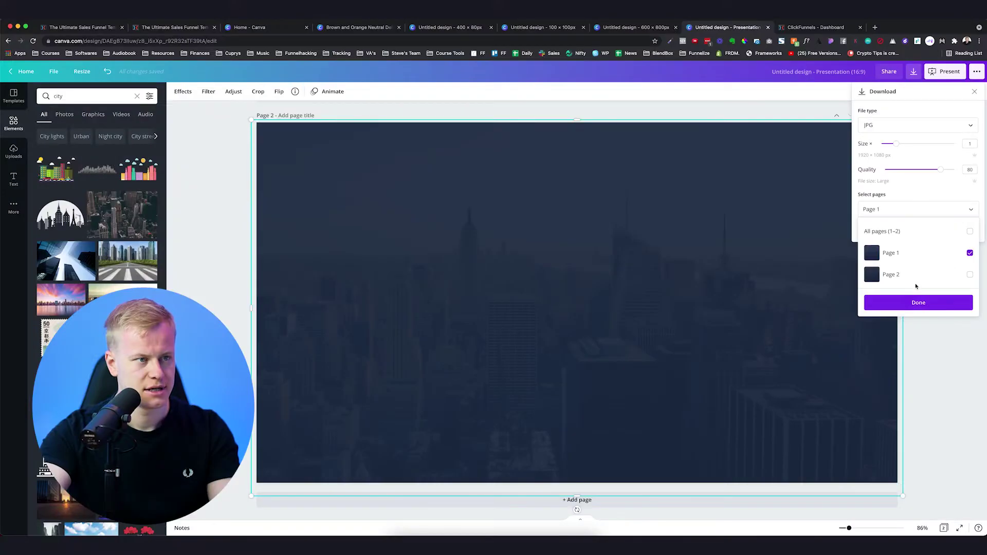
{"action": "left_click", "coordinate": [689, 473]}
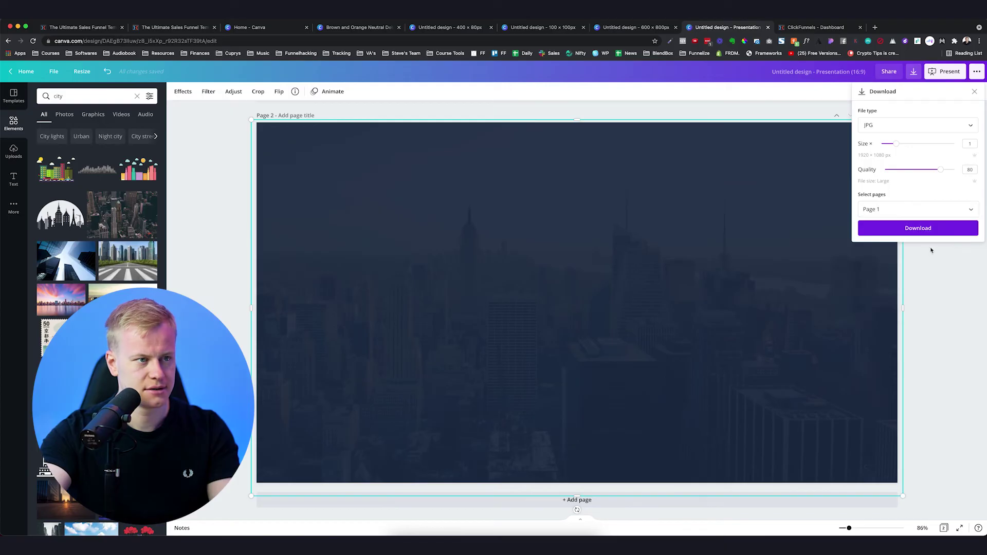
{"action": "left_click", "coordinate": [722, 165]}
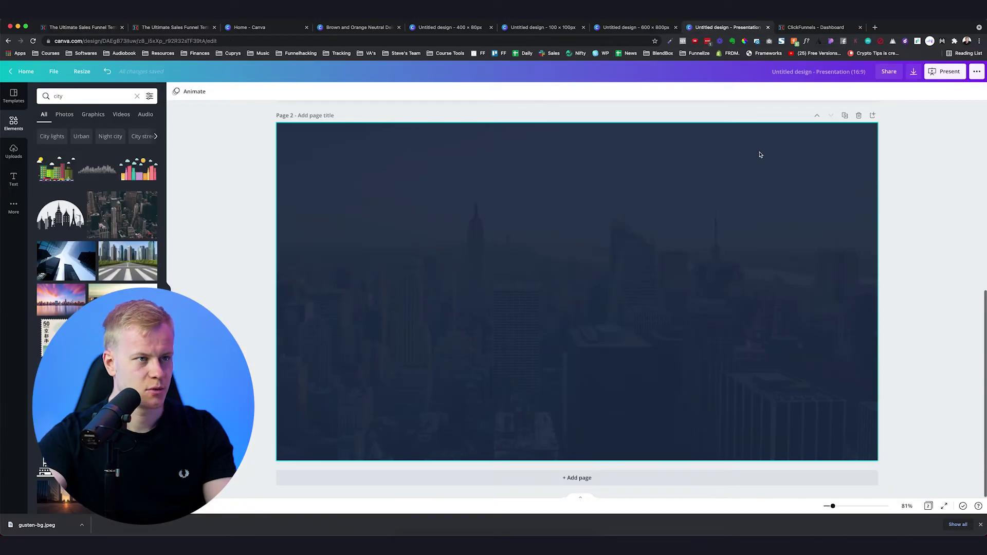
Download only page 2 of the presentation as a PNG image
{"action": "left_click", "coordinate": [914, 72]}
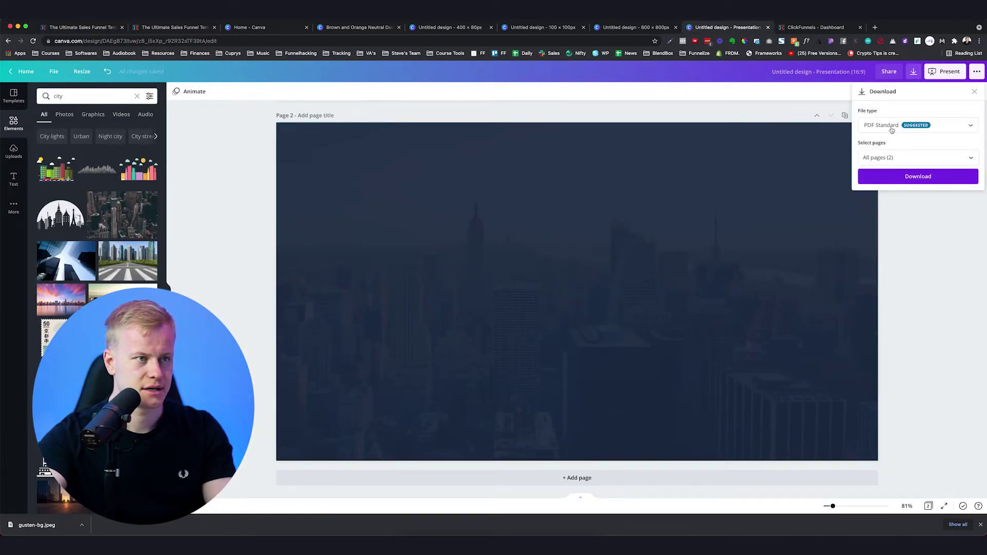
{"action": "left_click", "coordinate": [892, 127]}
{"action": "left_click", "coordinate": [880, 106]}
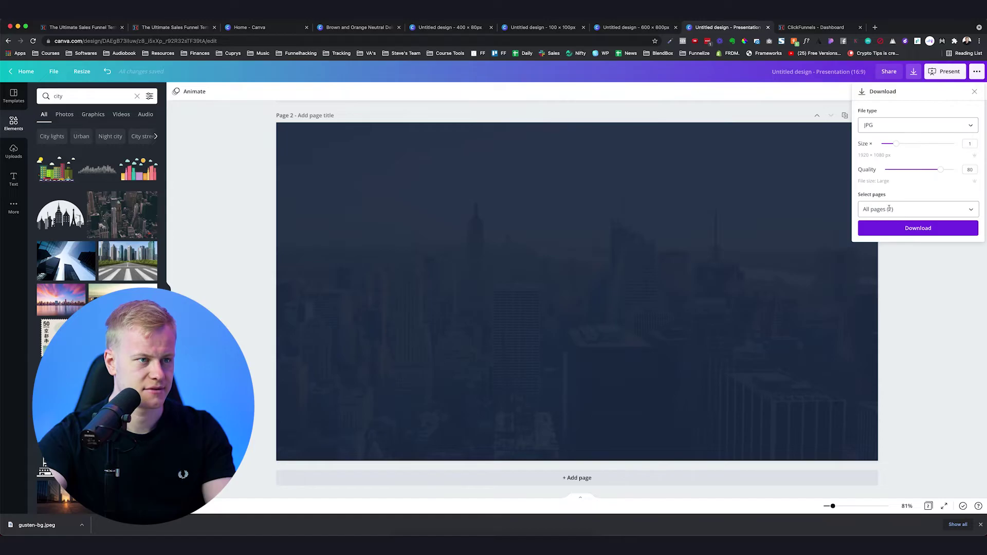
{"action": "left_click", "coordinate": [890, 209]}
{"action": "left_click", "coordinate": [916, 252]}
{"action": "left_click", "coordinate": [903, 306]}
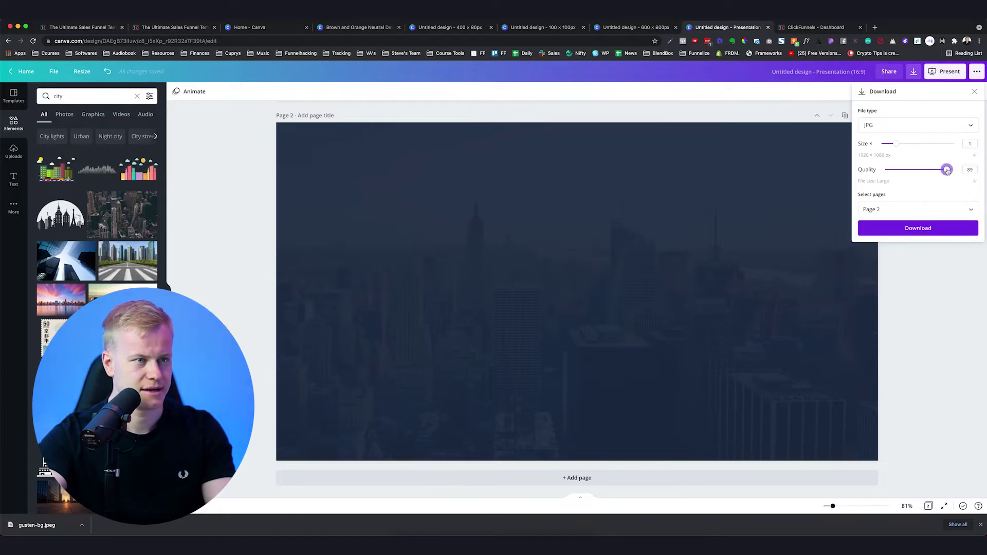
{"action": "left_click", "coordinate": [924, 129]}
{"action": "left_click", "coordinate": [908, 132]}
{"action": "left_click", "coordinate": [905, 184]}
{"action": "left_click", "coordinate": [907, 216]}
{"action": "left_click", "coordinate": [912, 312]}
{"action": "left_click", "coordinate": [913, 234]}
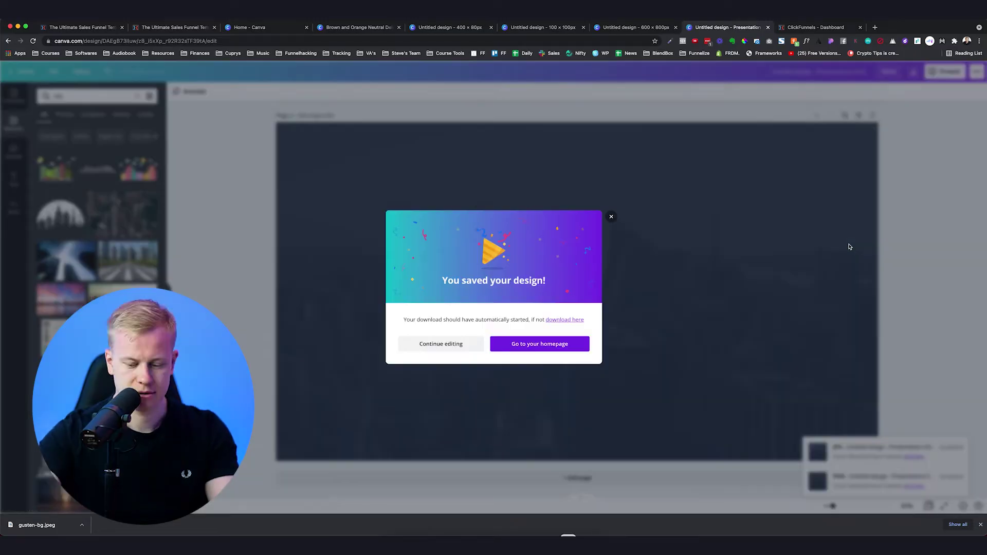
Switch to the ClickFunnels page editor and set the dark skyline picture from the image library as the headline section's background
{"action": "left_click", "coordinate": [377, 194]}
{"action": "left_click", "coordinate": [65, 27]}
{"action": "left_click", "coordinate": [969, 158]}
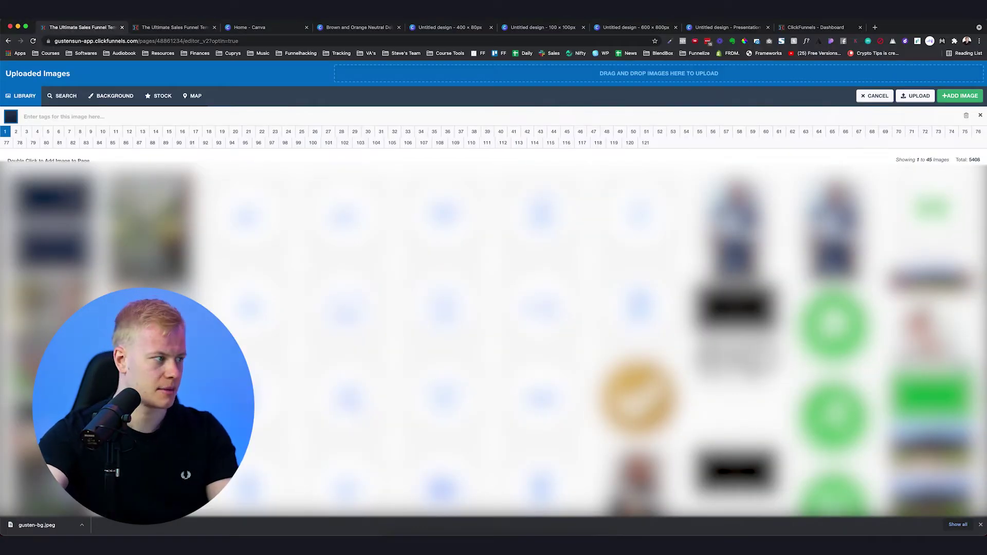
{"action": "double_click", "coordinate": [70, 193]}
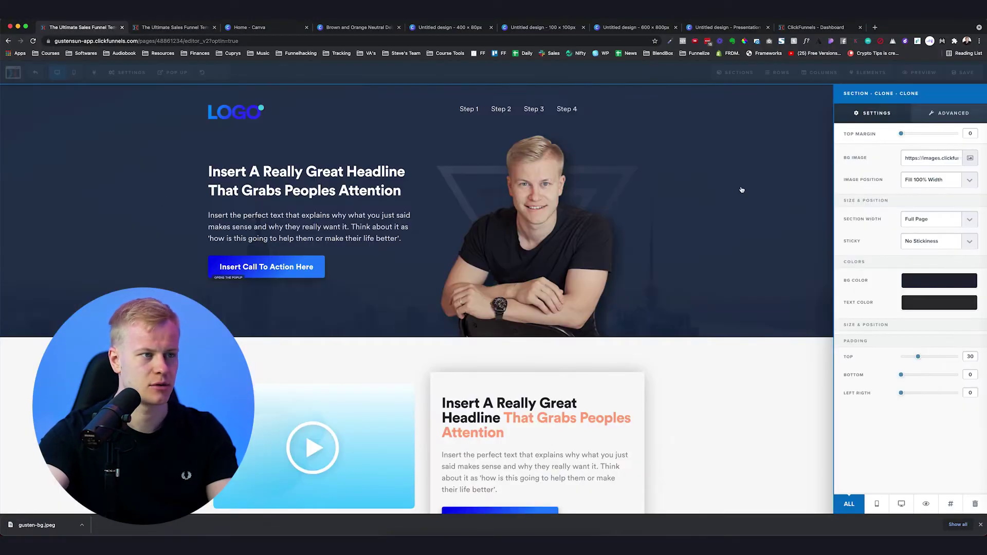
{"action": "left_click", "coordinate": [799, 178]}
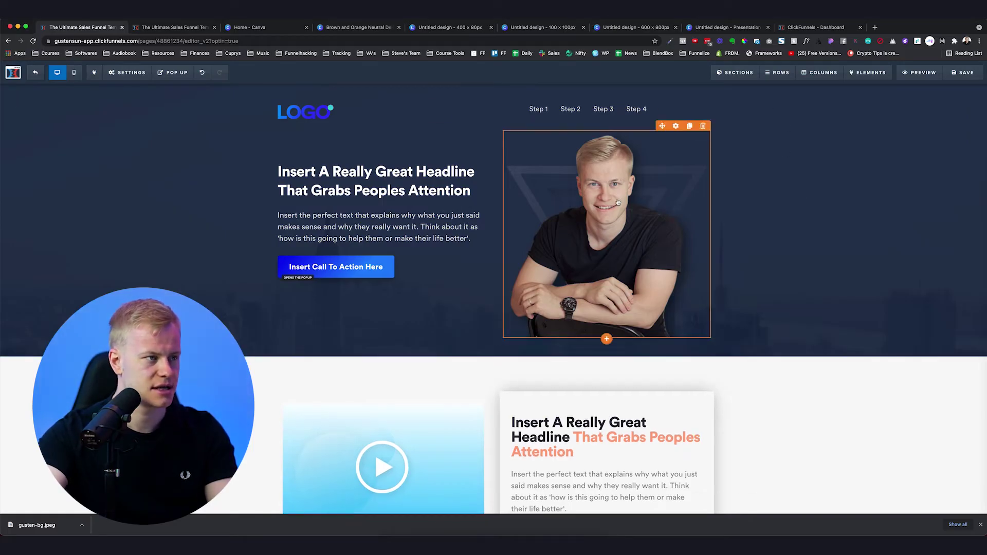
Switch back to the Canva home page and create a custom-size design of 600 × 800 px
{"action": "left_click", "coordinate": [652, 28]}
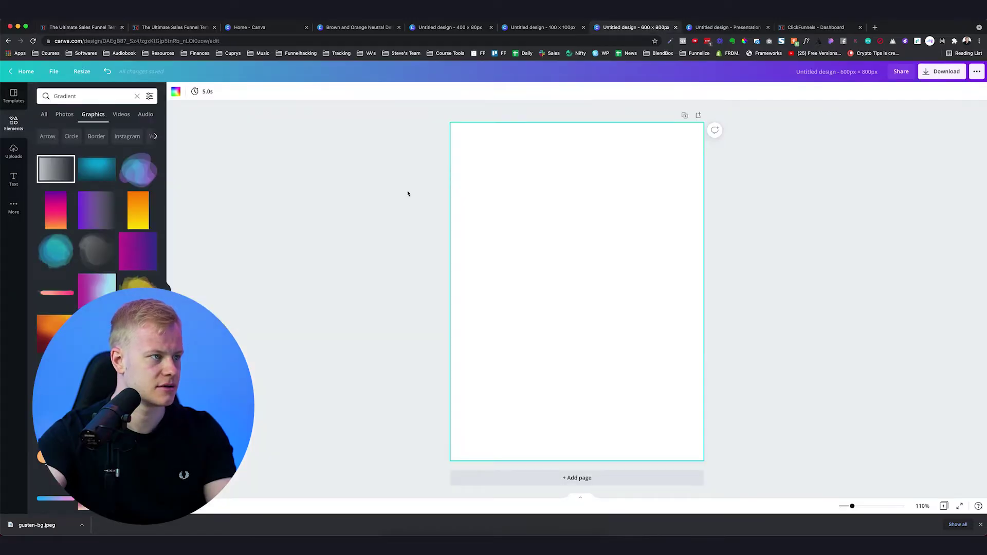
{"action": "left_click", "coordinate": [252, 28]}
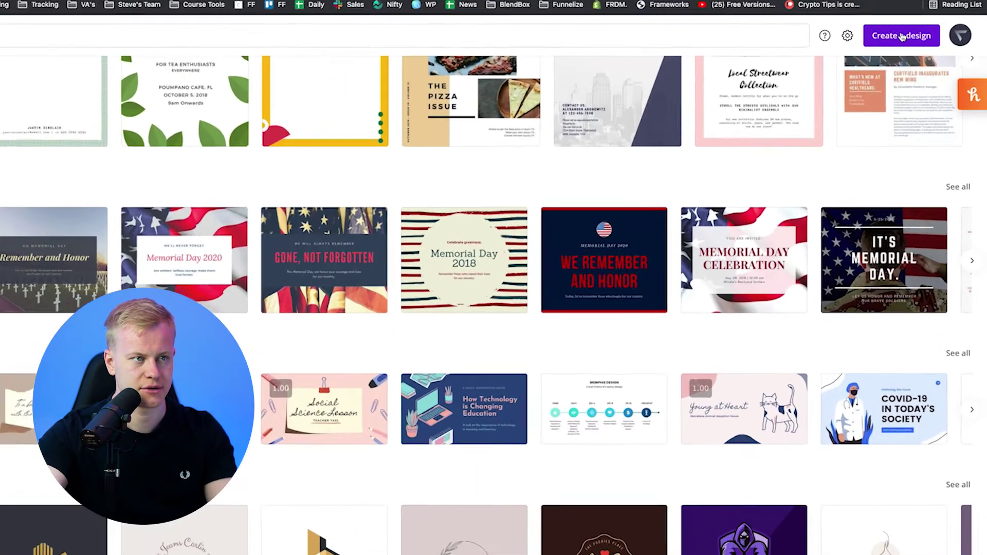
{"action": "left_click", "coordinate": [901, 35]}
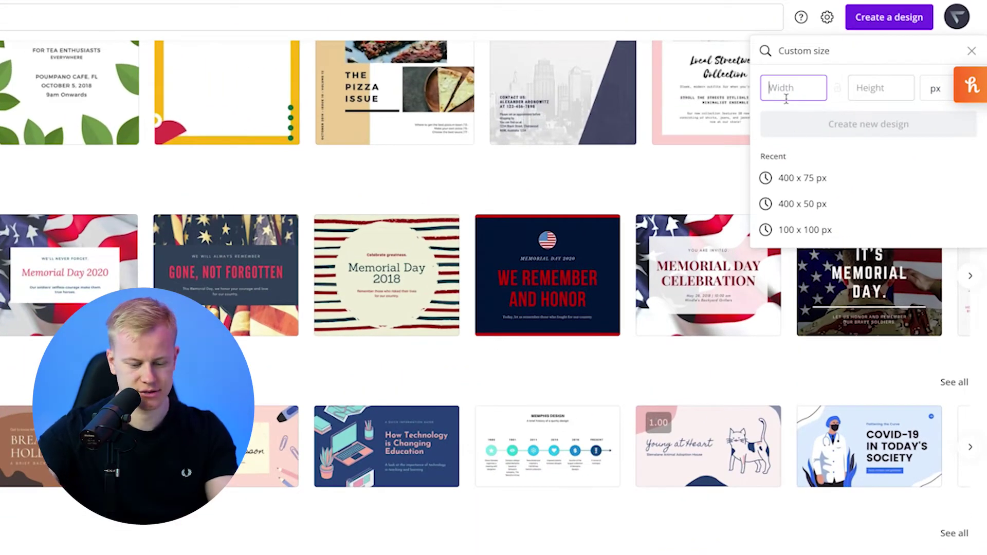
{"action": "type", "text": "600"}
{"action": "key", "text": "Tab"}
{"action": "type", "text": "800"}
{"action": "key", "text": "Return"}
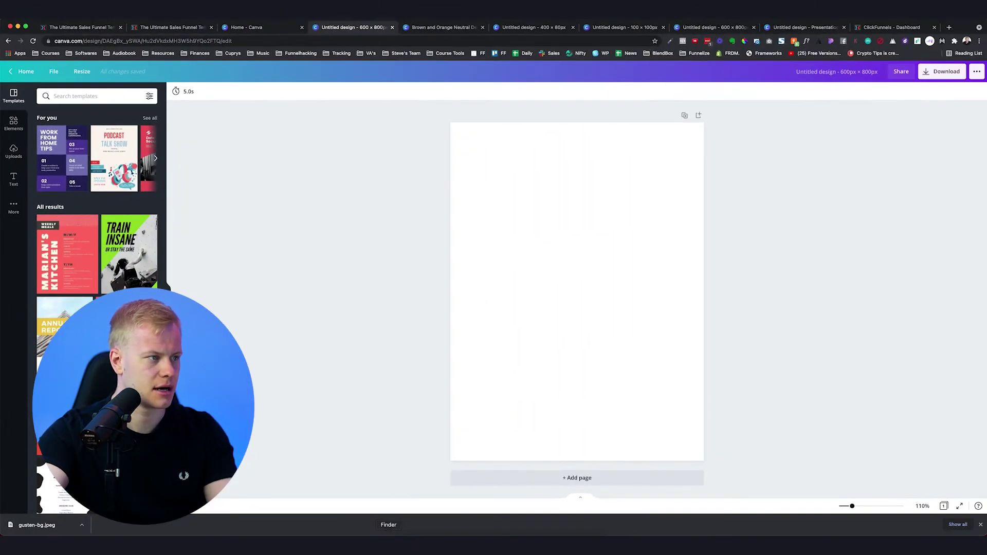
Add the black-hoodie portrait cutout from Finder, then crop its lower edge and enlarge it to nearly the page width
{"action": "left_click", "coordinate": [388, 546]}
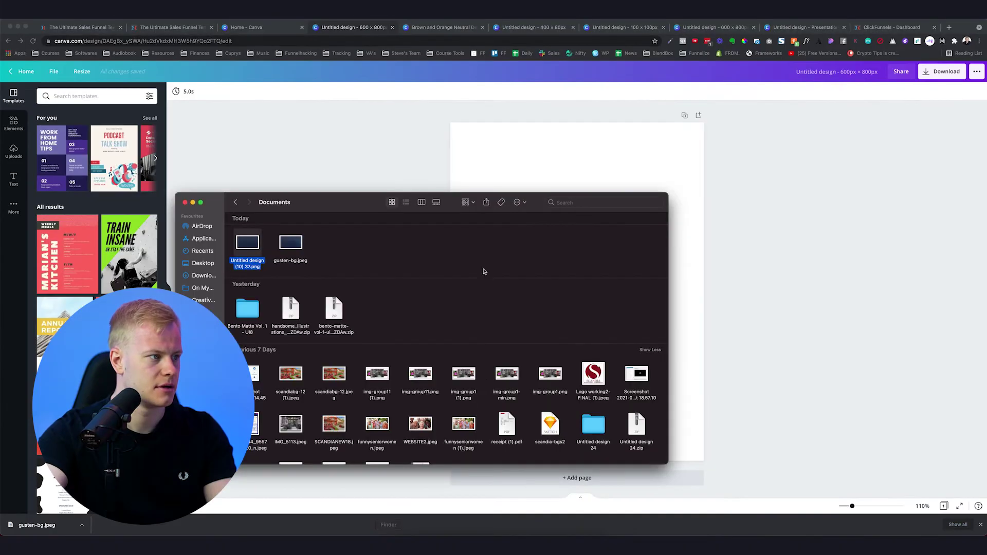
{"action": "left_click_drag", "start_coordinate": [353, 202], "coordinate": [546, 206]}
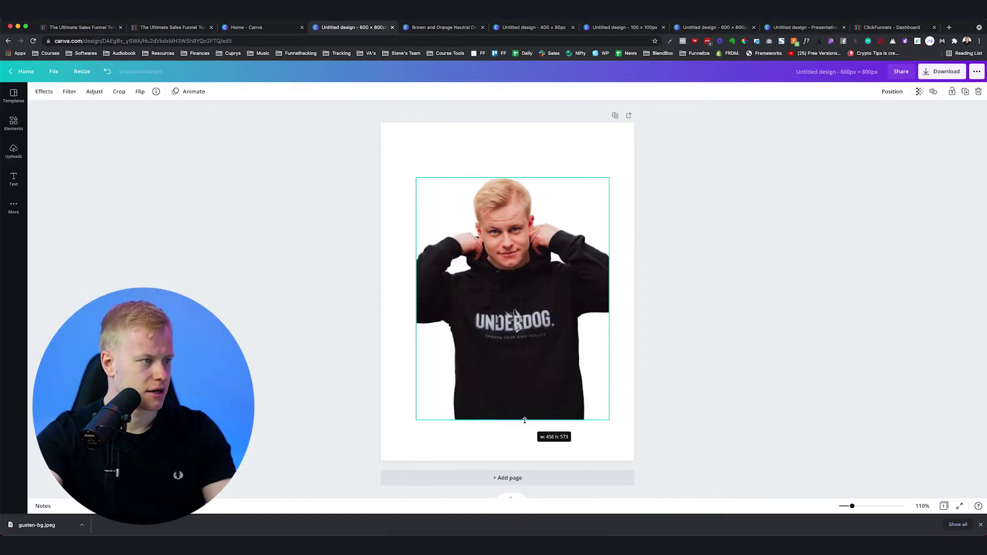
{"action": "left_click_drag", "start_coordinate": [524, 418], "coordinate": [515, 351]}
{"action": "left_click_drag", "start_coordinate": [610, 177], "coordinate": [631, 158]}
{"action": "left_click_drag", "start_coordinate": [416, 156], "coordinate": [387, 131]}
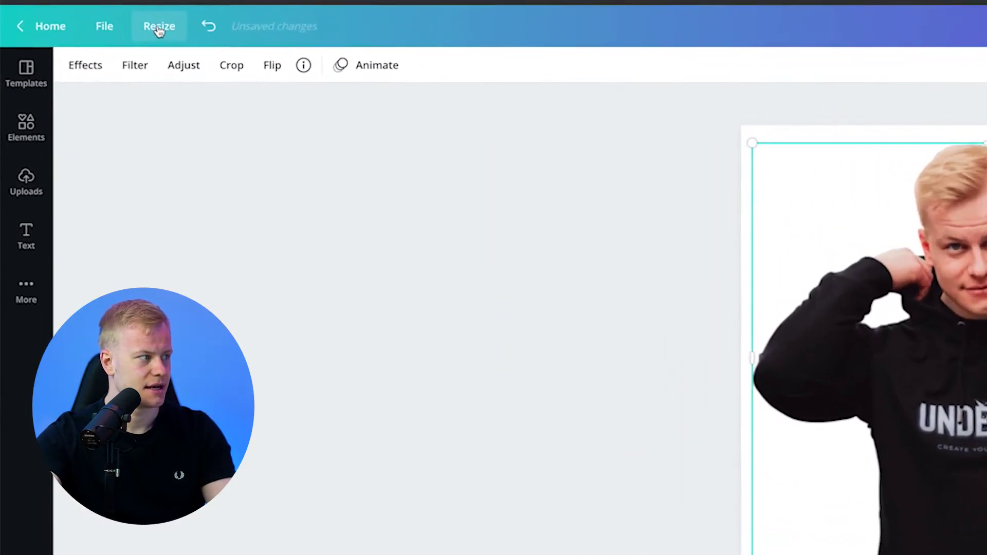
Create a copy of the design resized to 600 × 600 px
{"action": "left_click", "coordinate": [81, 70]}
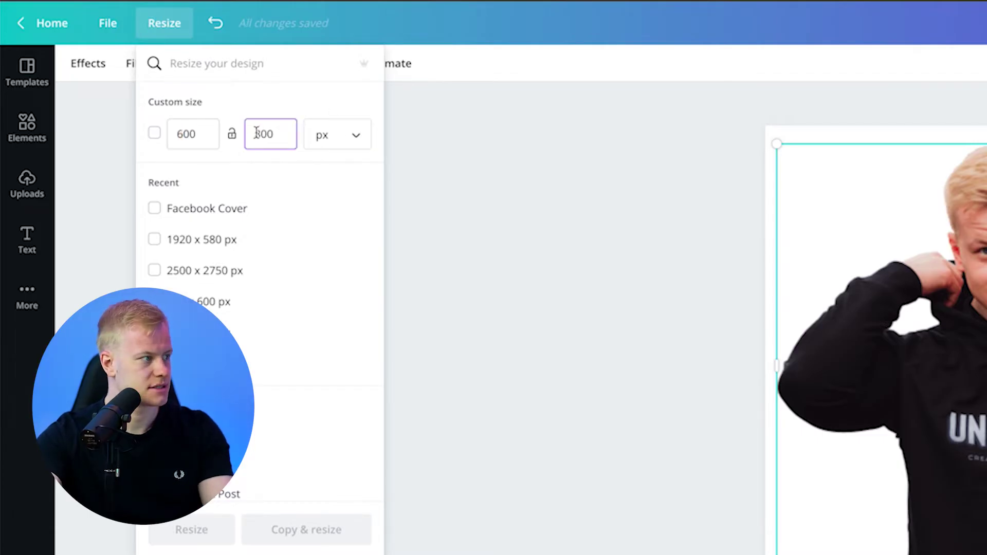
{"action": "type", "text": "6"}
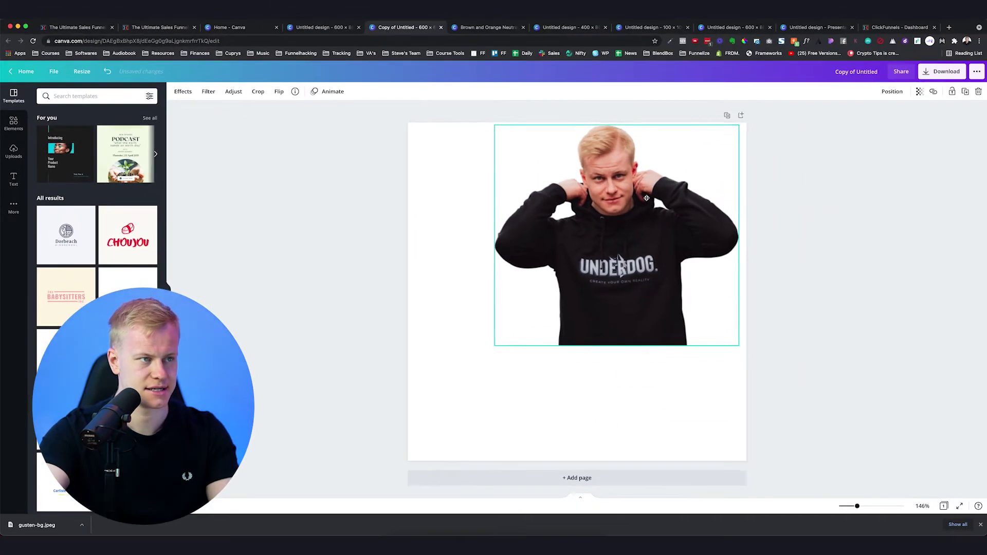
Enlarge the portrait to nearly the square page's width and centre it against the page's bottom edge
{"action": "left_click_drag", "start_coordinate": [646, 197], "coordinate": [653, 195]}
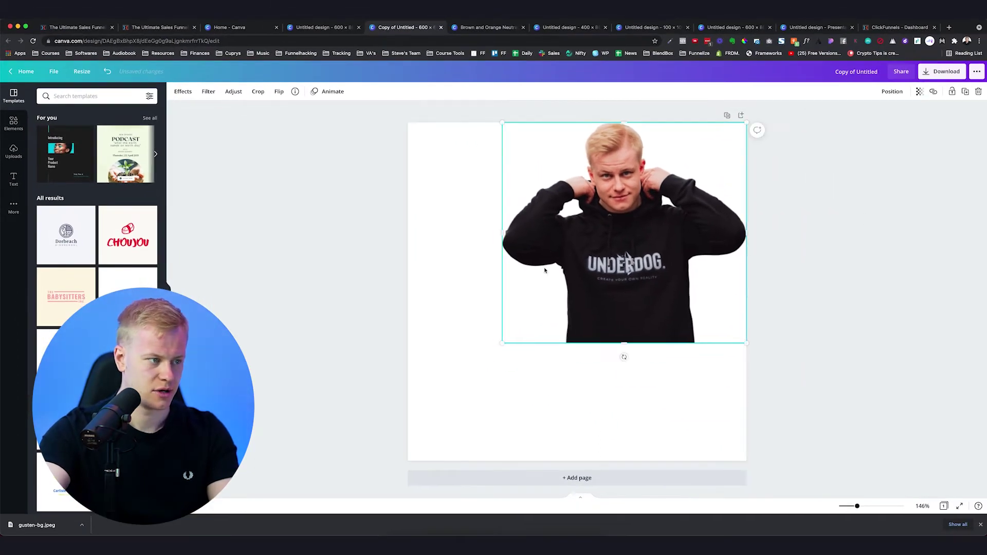
{"action": "left_click_drag", "start_coordinate": [499, 342], "coordinate": [419, 417]}
{"action": "left_click_drag", "start_coordinate": [523, 327], "coordinate": [500, 354]}
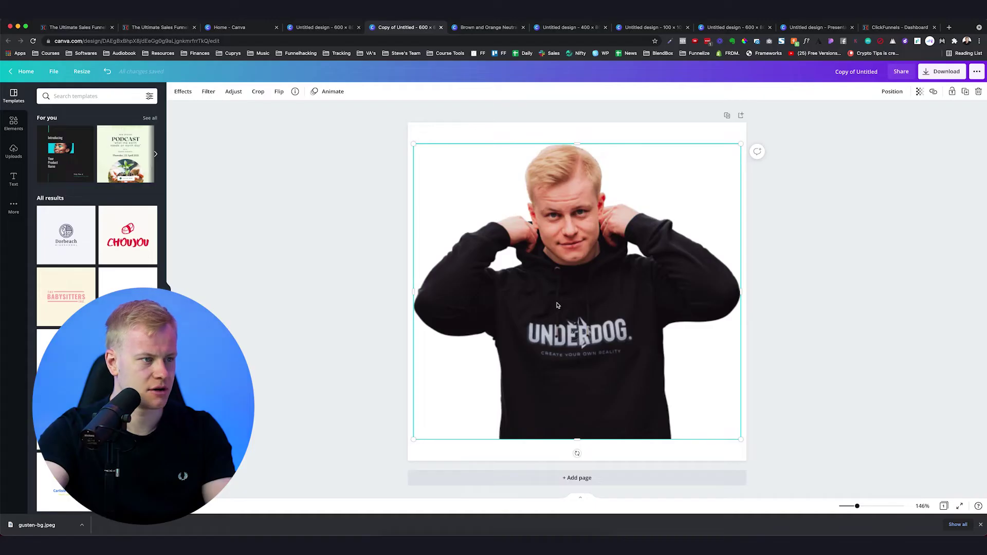
{"action": "left_click_drag", "start_coordinate": [555, 303], "coordinate": [558, 304]}
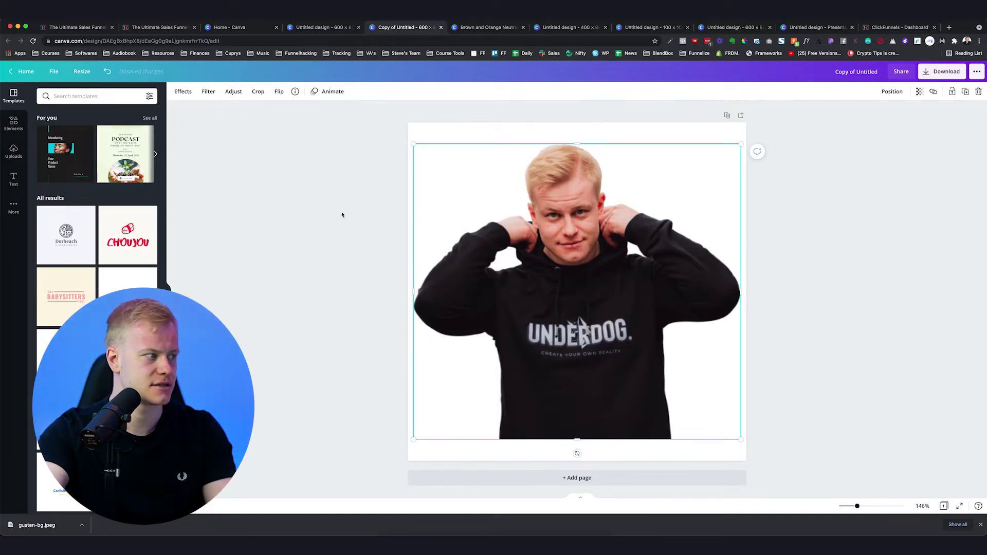
{"action": "left_click_drag", "start_coordinate": [611, 297], "coordinate": [611, 318]}
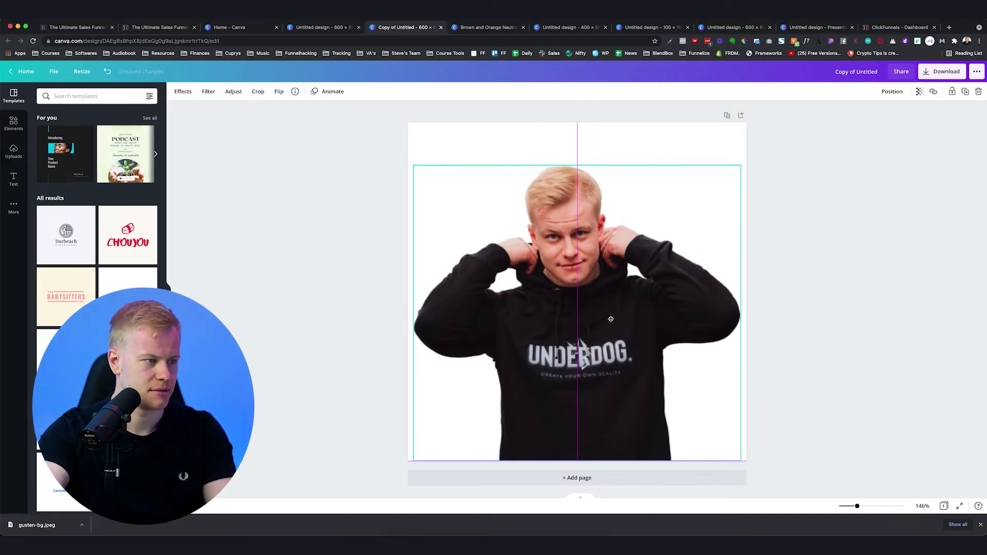
{"action": "left_click", "coordinate": [384, 194]}
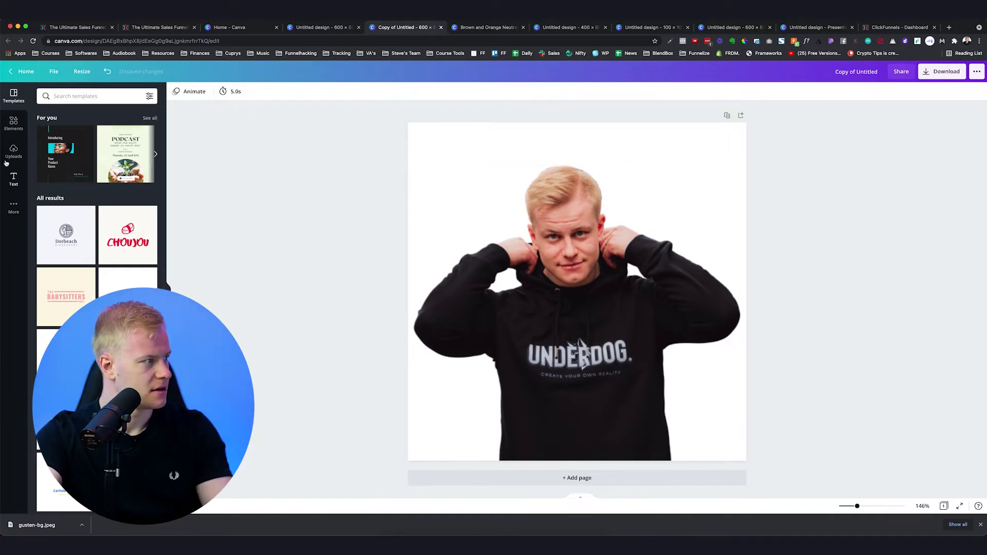
Search the elements for "3d render" and add the glossy purple cube to the page
{"action": "left_click", "coordinate": [8, 130]}
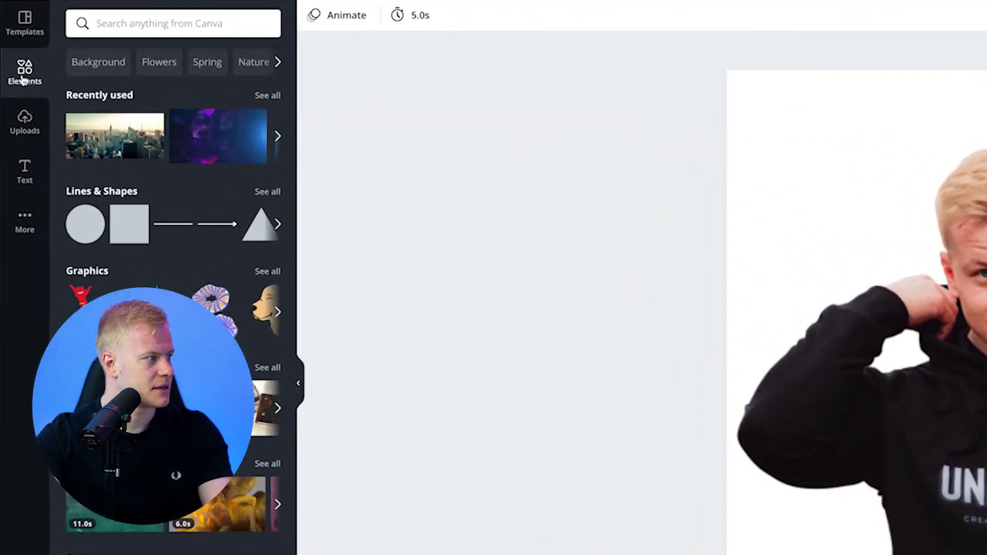
{"action": "left_click", "coordinate": [146, 26]}
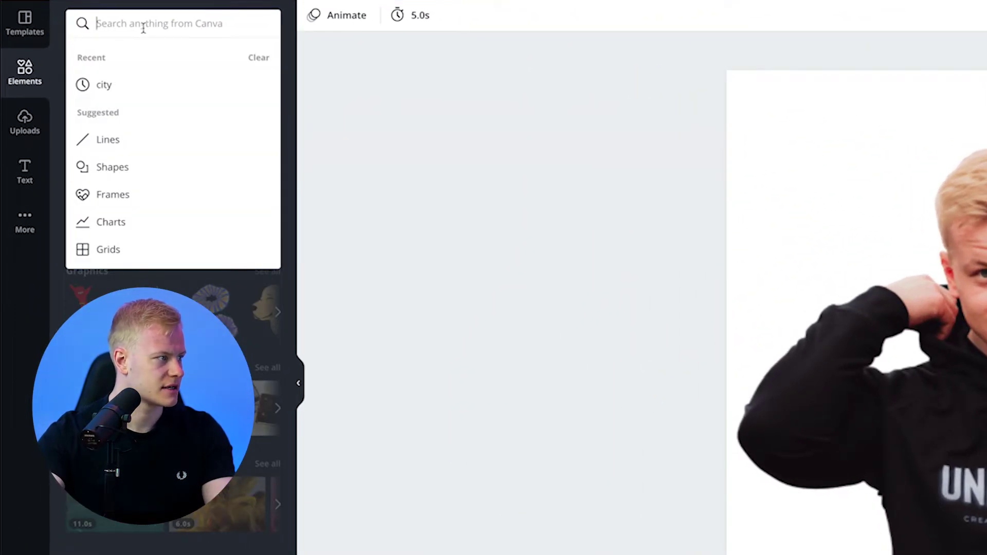
{"action": "type", "text": "3d render"}
{"action": "key", "text": "Return"}
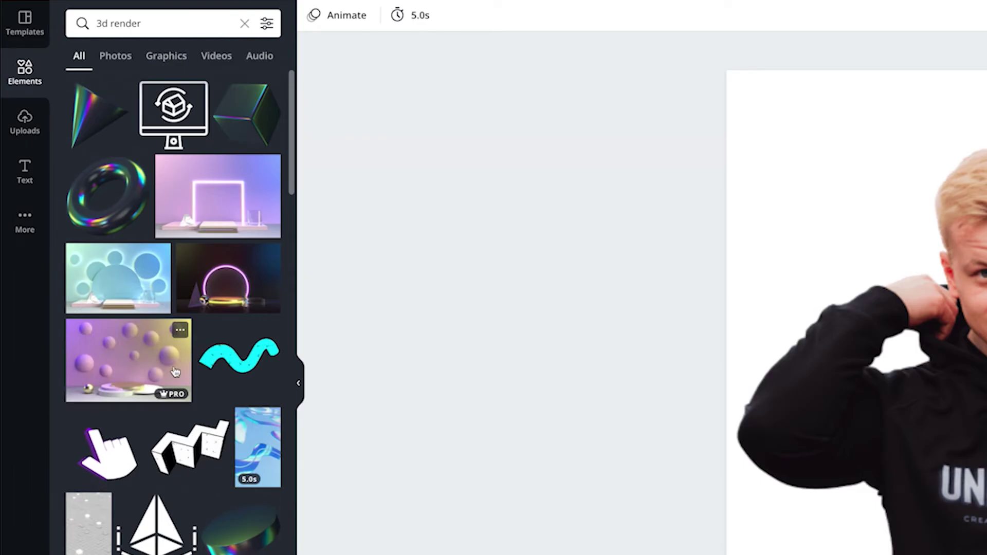
{"action": "scroll", "coordinate": [103, 436], "scroll_direction": "down", "scroll_amount": 10}
{"action": "left_click", "coordinate": [70, 488]}
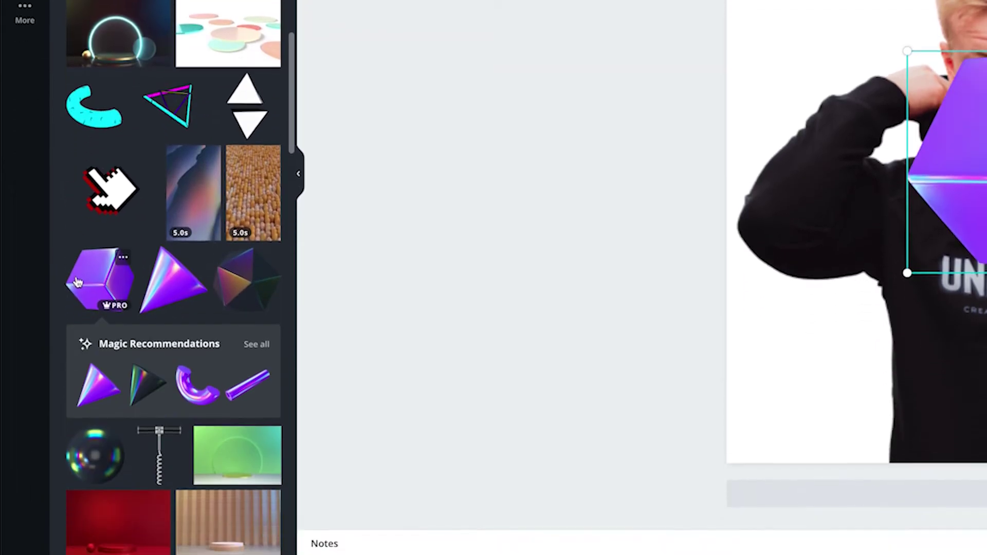
Add the dark green faceted 3D shape from the cube's recommendations and place it over the portrait's lower right side
{"action": "left_click", "coordinate": [265, 348]}
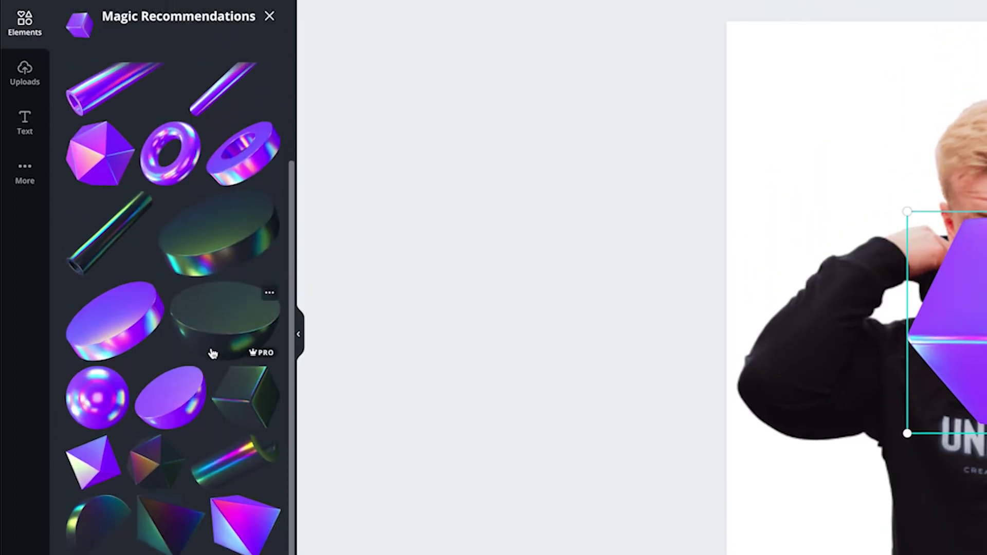
{"action": "left_click", "coordinate": [128, 535]}
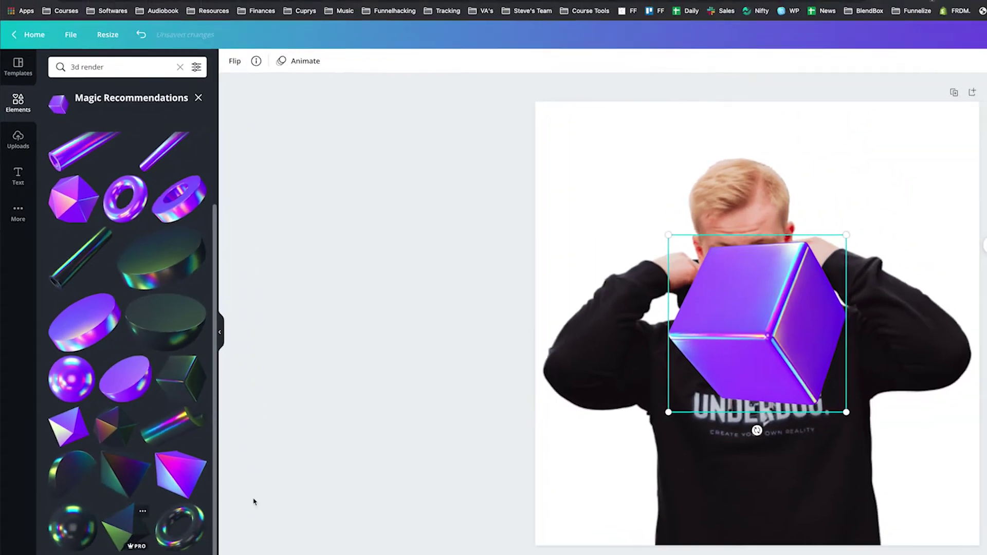
{"action": "left_click_drag", "start_coordinate": [555, 319], "coordinate": [668, 386]}
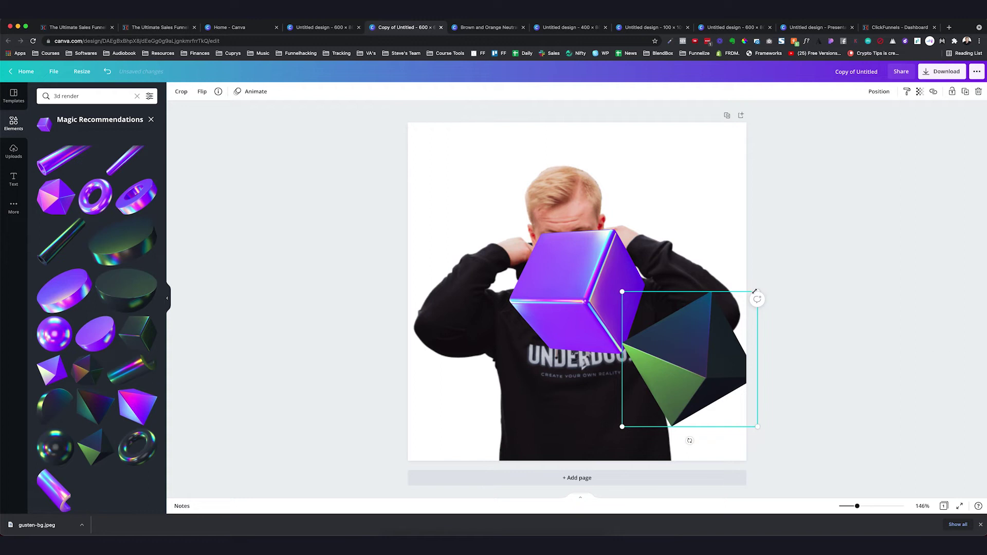
Shrink the green faceted shape and the purple cube, and place the cube behind the portrait's raised arm on the page's left side
{"action": "left_click_drag", "start_coordinate": [754, 291], "coordinate": [708, 341]}
{"action": "left_click", "coordinate": [643, 244]}
{"action": "left_click_drag", "start_coordinate": [639, 242], "coordinate": [496, 246]}
{"action": "left_click", "coordinate": [878, 91]}
{"action": "left_click", "coordinate": [857, 115]}
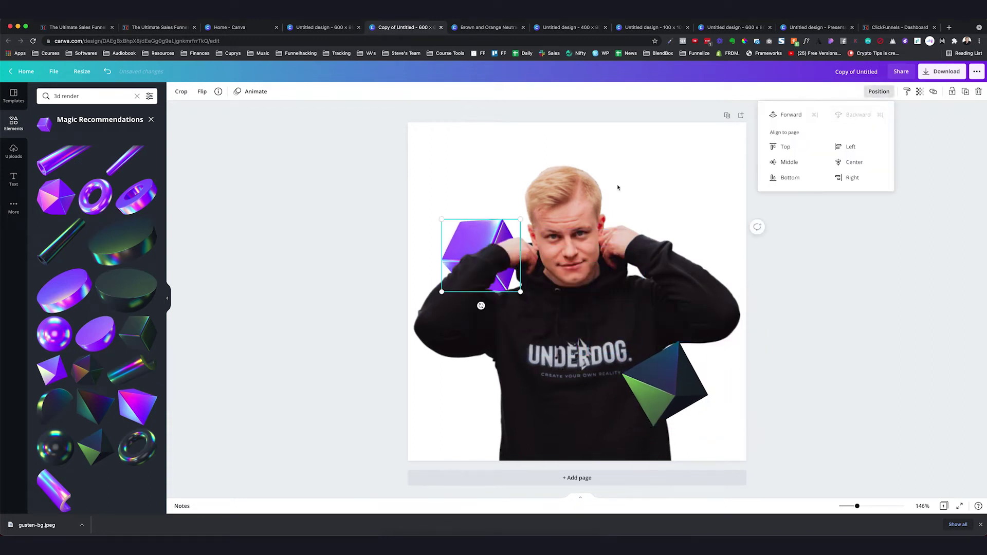
{"action": "mouse_move", "coordinate": [453, 217]}
{"action": "left_mouse_down"}
{"action": "mouse_move", "coordinate": [481, 201]}
{"action": "mouse_move", "coordinate": [439, 206]}
{"action": "left_mouse_up"}
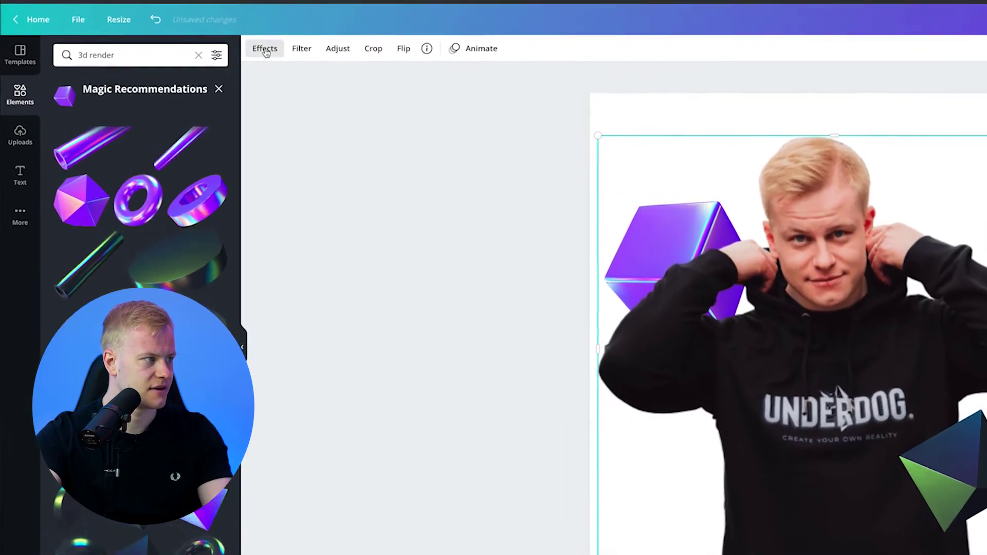
Open the portrait's Background Remover to view its Erase and Restore brushes
{"action": "left_click", "coordinate": [183, 92]}
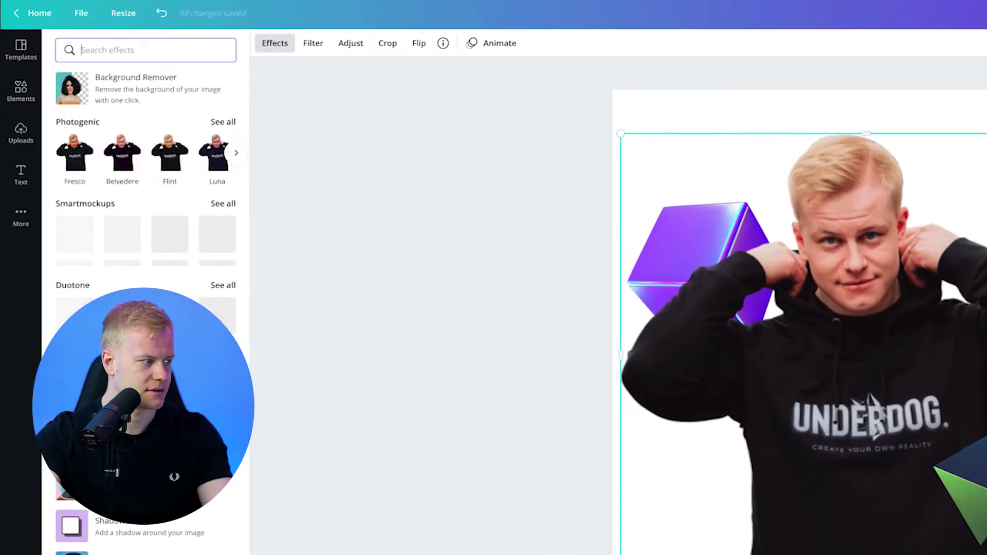
{"action": "left_click", "coordinate": [99, 90]}
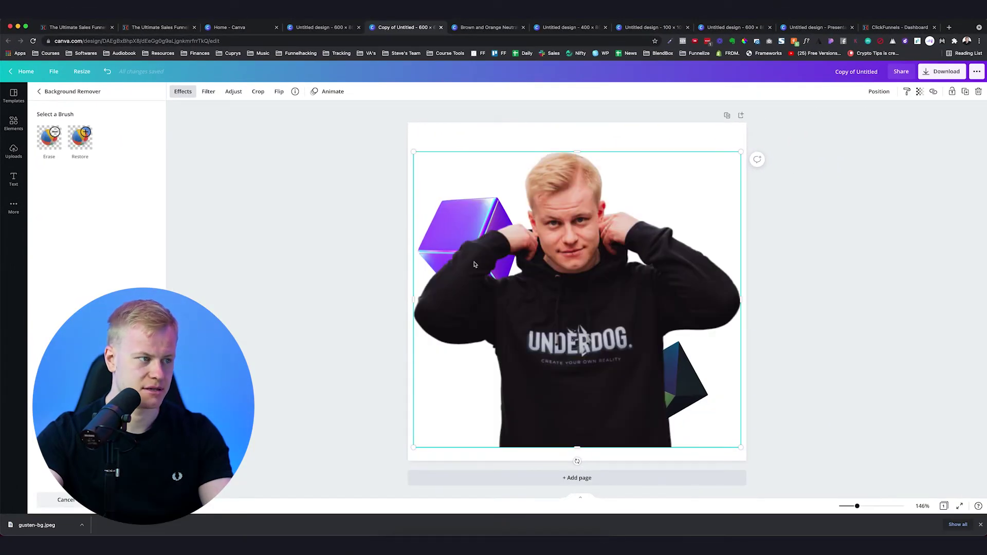
{"action": "left_click", "coordinate": [244, 210]}
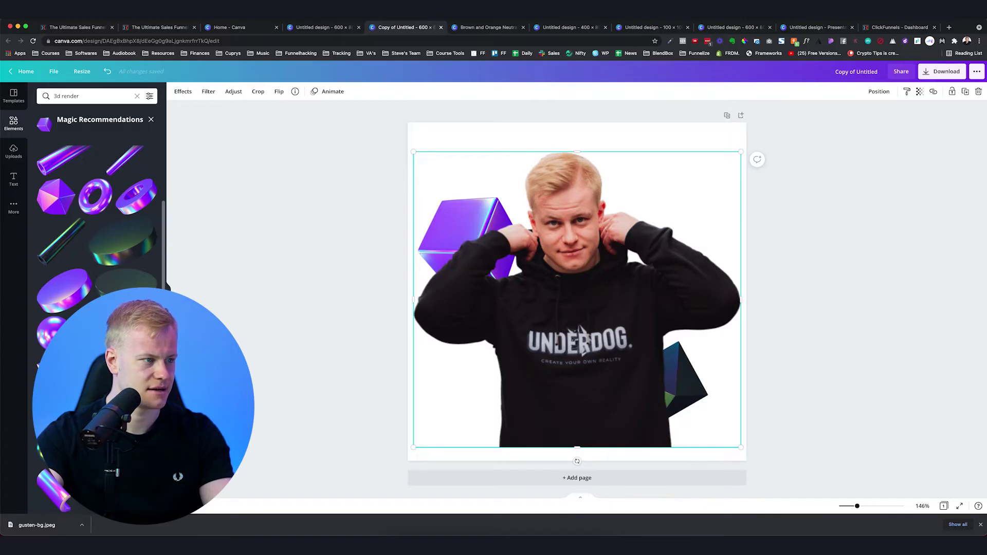
Layer the portrait behind the green shape at the page's bottom edge, and shrink the shape slightly over the hoodie's lower right side
{"action": "key", "text": "super+["}
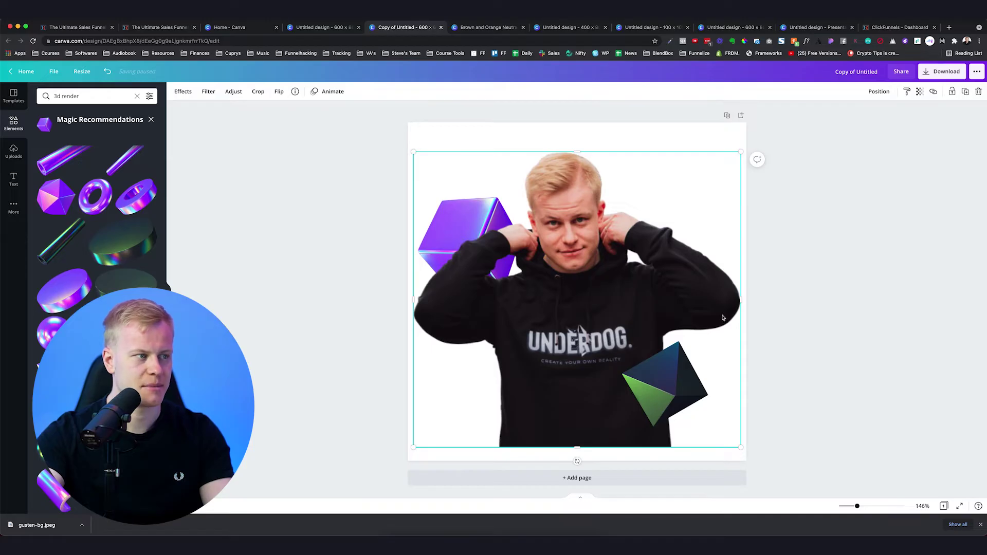
{"action": "mouse_move", "coordinate": [563, 257]}
{"action": "left_mouse_down"}
{"action": "mouse_move", "coordinate": [661, 270]}
{"action": "mouse_move", "coordinate": [564, 268]}
{"action": "left_mouse_up"}
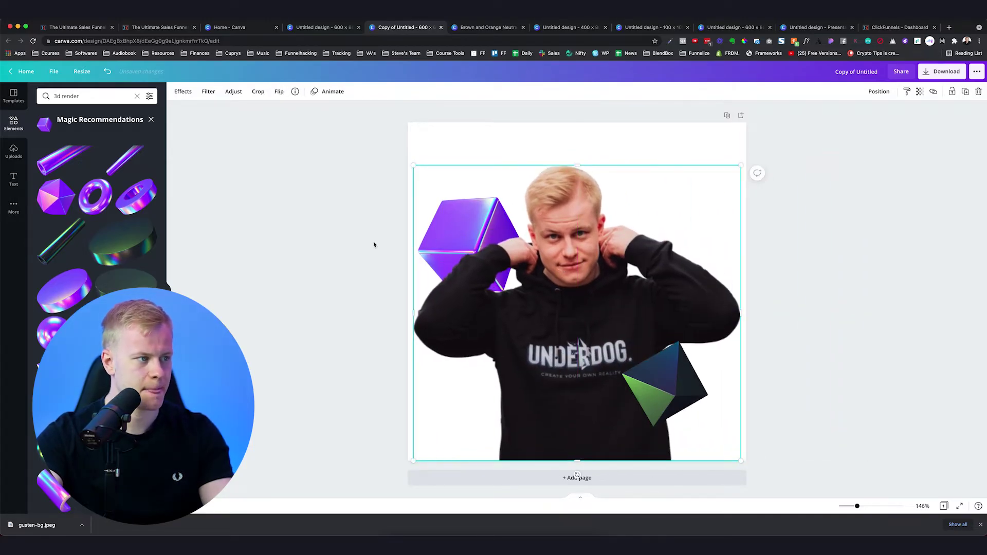
{"action": "left_click_drag", "start_coordinate": [667, 404], "coordinate": [687, 275]}
{"action": "left_click_drag", "start_coordinate": [727, 211], "coordinate": [703, 235]}
{"action": "left_click_drag", "start_coordinate": [678, 272], "coordinate": [663, 385]}
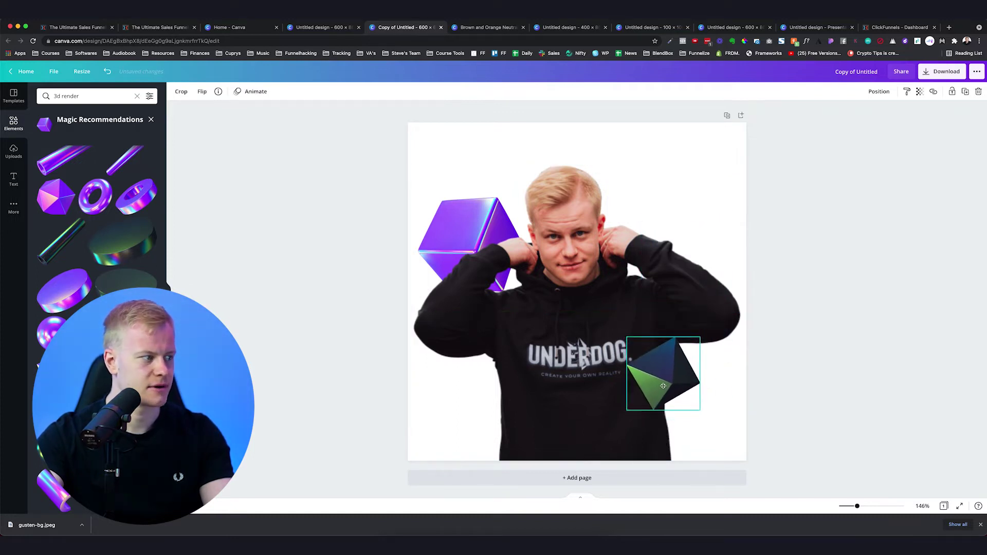
Add the dark green iridescent tube from the recommendations and place it behind the raised arm on the page's right side
{"action": "left_click_drag", "start_coordinate": [42, 268], "coordinate": [611, 362]}
{"action": "left_click", "coordinate": [875, 94]}
{"action": "left_click", "coordinate": [848, 111]}
{"action": "left_click_drag", "start_coordinate": [719, 242], "coordinate": [709, 190]}
{"action": "left_click_drag", "start_coordinate": [683, 240], "coordinate": [657, 257]}
{"action": "left_click", "coordinate": [739, 252]}
{"action": "left_click_drag", "start_coordinate": [527, 324], "coordinate": [563, 358]}
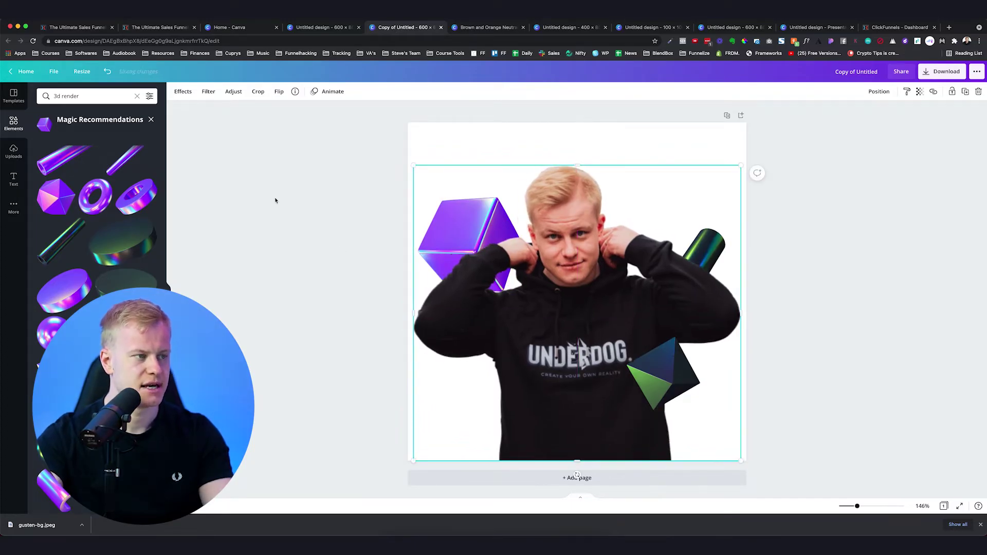
Search the elements for "gradient 3d"
{"action": "triple_click", "coordinate": [90, 96]}
{"action": "type", "text": "gradeitn"}
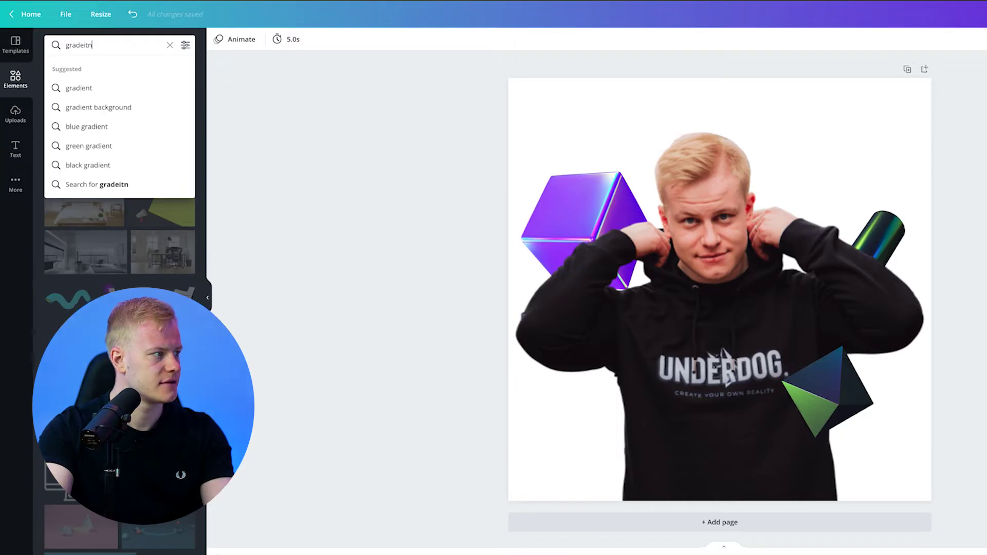
{"action": "left_click", "coordinate": [79, 88]}
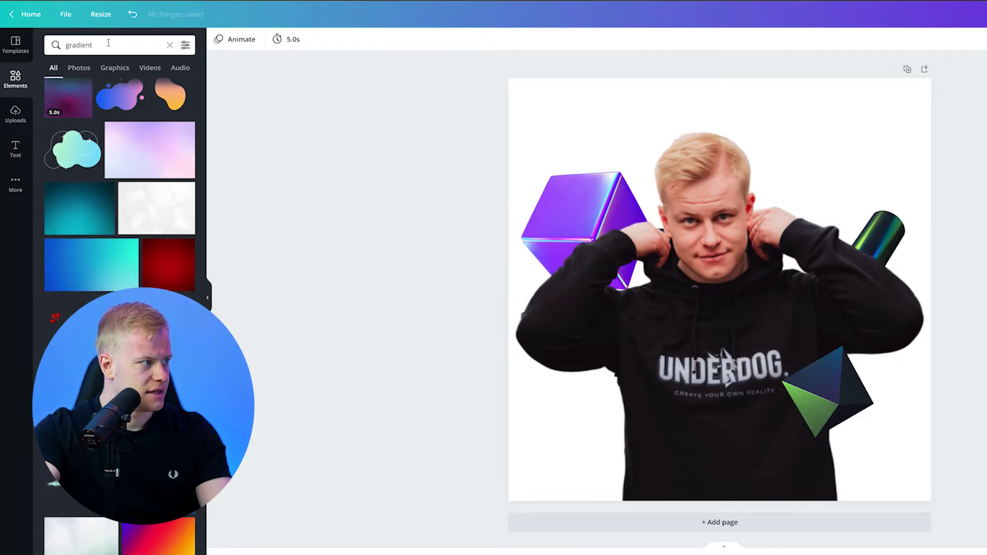
{"action": "left_click", "coordinate": [109, 45]}
{"action": "type", "text": "3"}
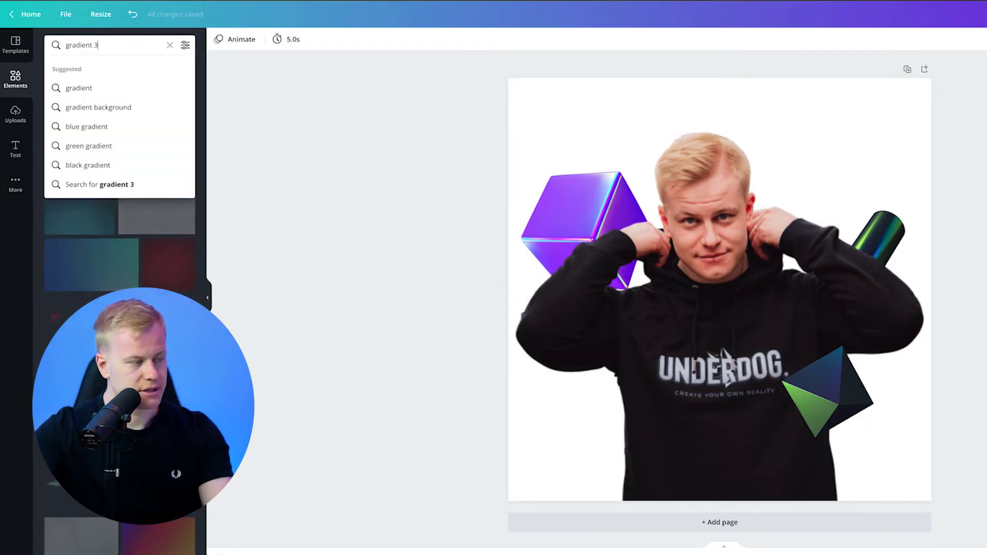
{"action": "type", "text": "d"}
{"action": "key", "text": "Return"}
Add several holographic shapes from the results, keep the large rounded blob and delete the others, including the draped cloth
{"action": "scroll", "coordinate": [119, 308], "scroll_direction": "down", "scroll_amount": 5}
{"action": "left_click", "coordinate": [162, 293]}
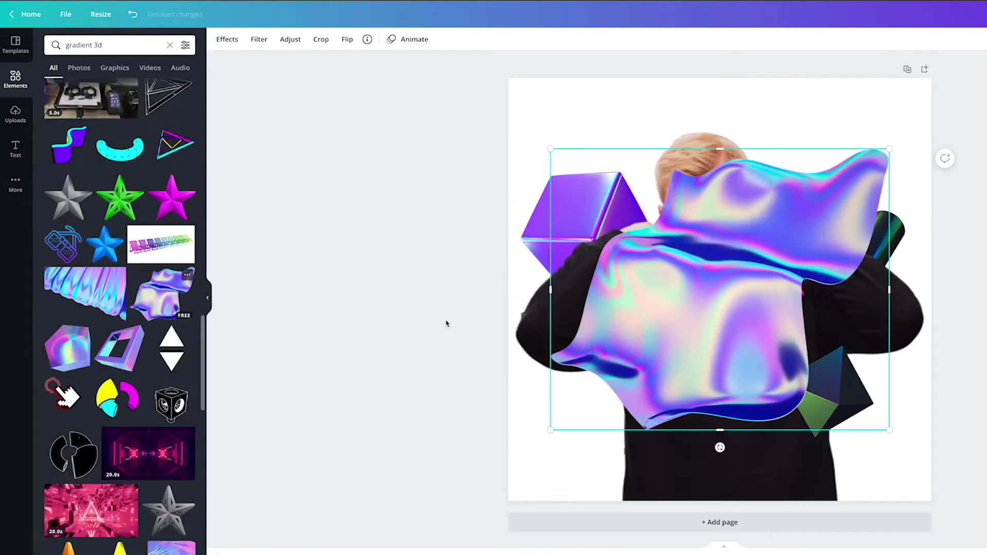
{"action": "left_click", "coordinate": [58, 358]}
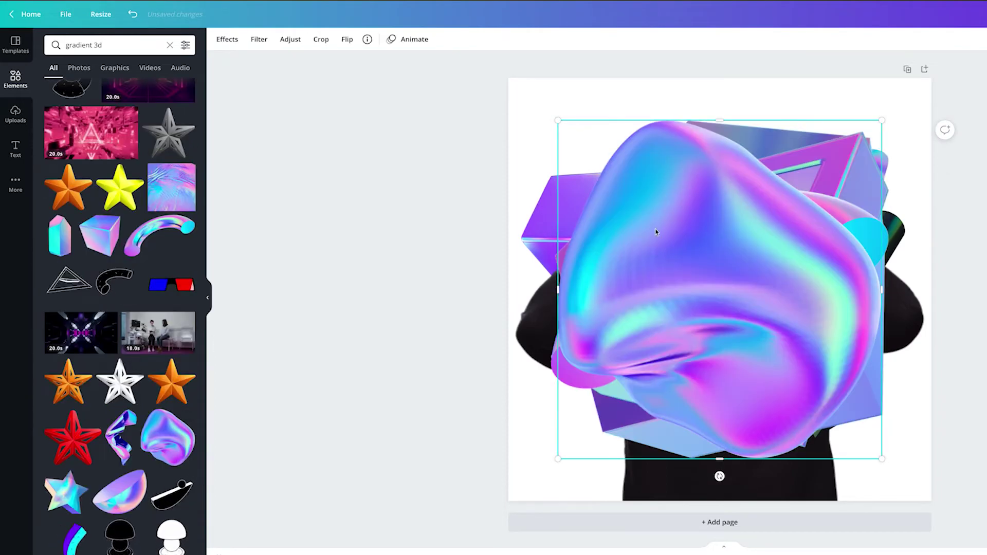
{"action": "left_click_drag", "start_coordinate": [655, 232], "coordinate": [426, 119]}
{"action": "left_click", "coordinate": [748, 303]}
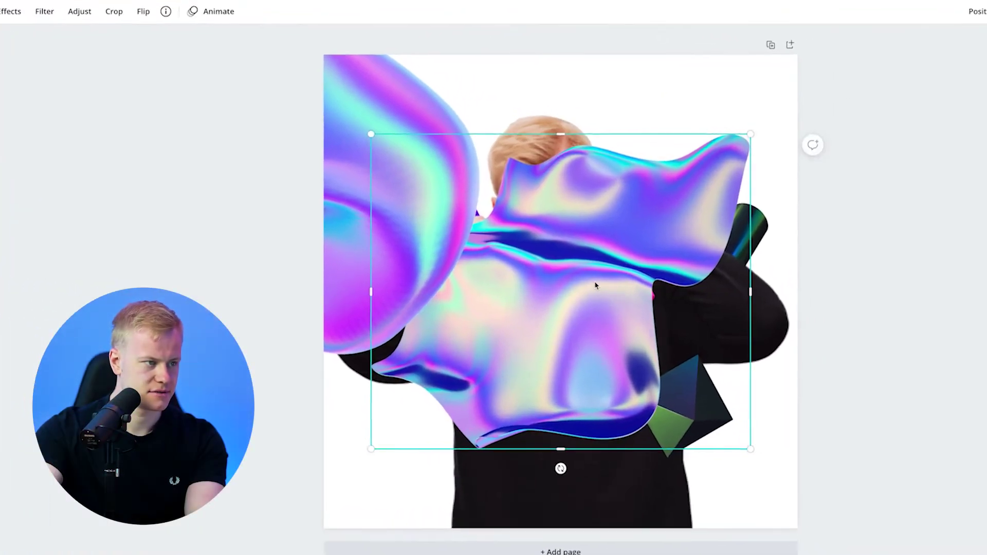
{"action": "key", "text": "Delete"}
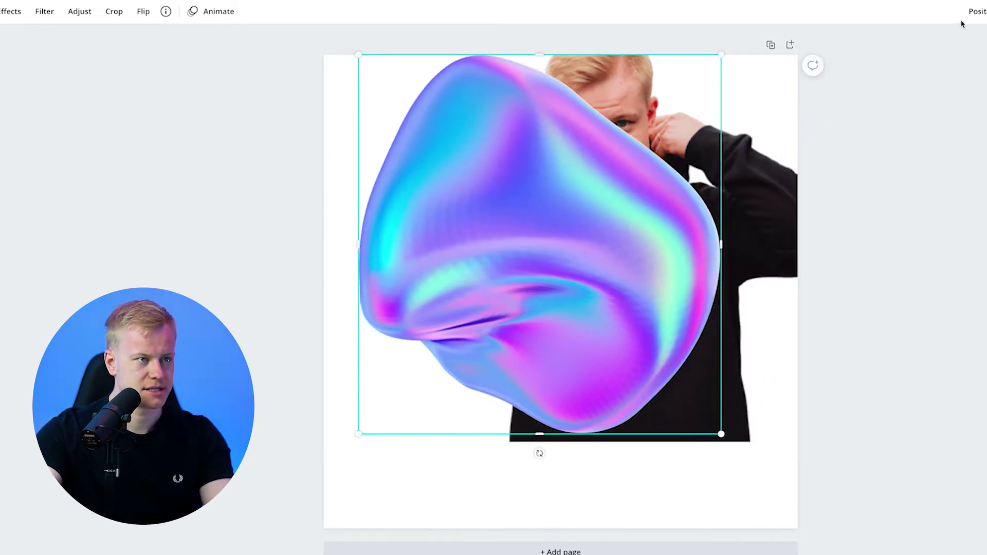
Send the holographic blob behind the portrait and reposition the portrait against the page's bottom edge
{"action": "left_click", "coordinate": [975, 11]}
{"action": "left_click", "coordinate": [944, 46]}
{"action": "left_click", "coordinate": [631, 335]}
{"action": "left_click_drag", "start_coordinate": [631, 335], "coordinate": [612, 354]}
{"action": "left_click_drag", "start_coordinate": [611, 354], "coordinate": [599, 386]}
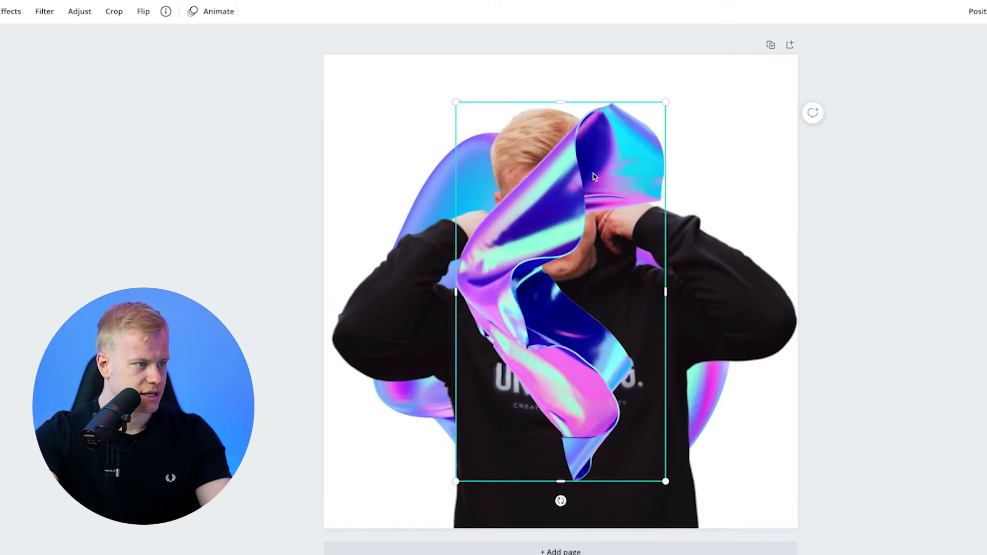
Try the twisted holographic ribbon at a smaller size around the portrait and delete it
{"action": "left_click_drag", "start_coordinate": [593, 176], "coordinate": [590, 191]}
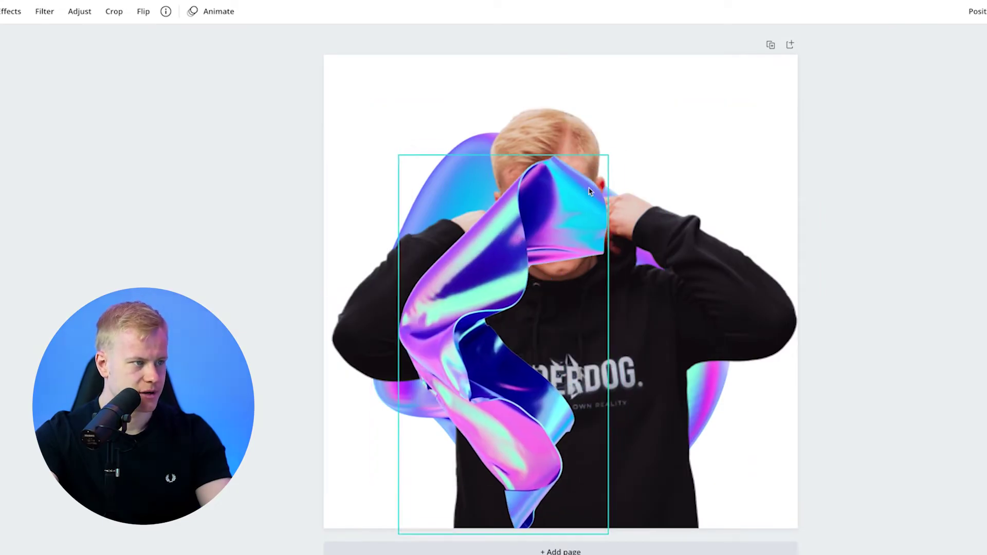
{"action": "left_click_drag", "start_coordinate": [608, 155], "coordinate": [544, 268]}
{"action": "left_click_drag", "start_coordinate": [446, 376], "coordinate": [702, 263]}
{"action": "key", "text": "Delete"}
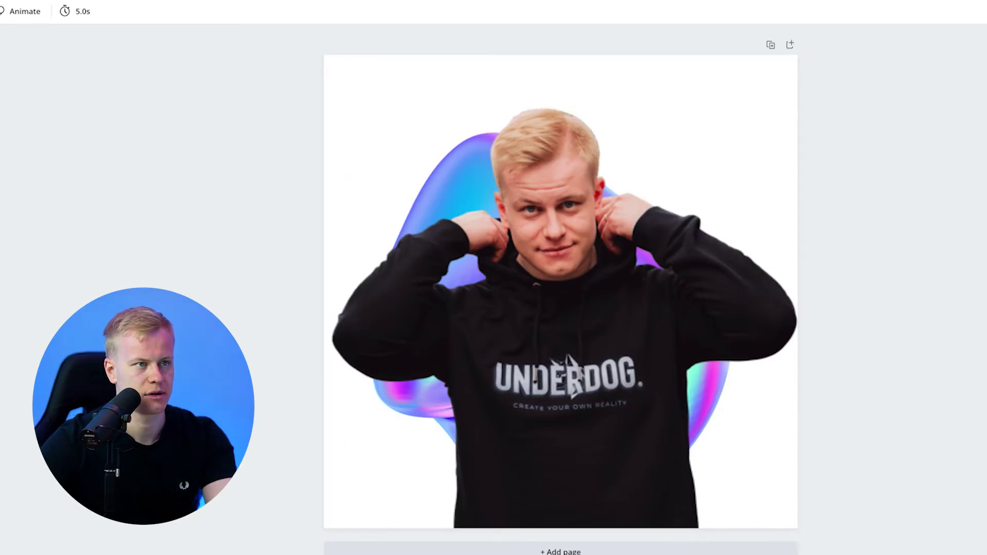
Download the 600 × 600 px design as a PNG with a transparent background
{"action": "left_click", "coordinate": [964, 8]}
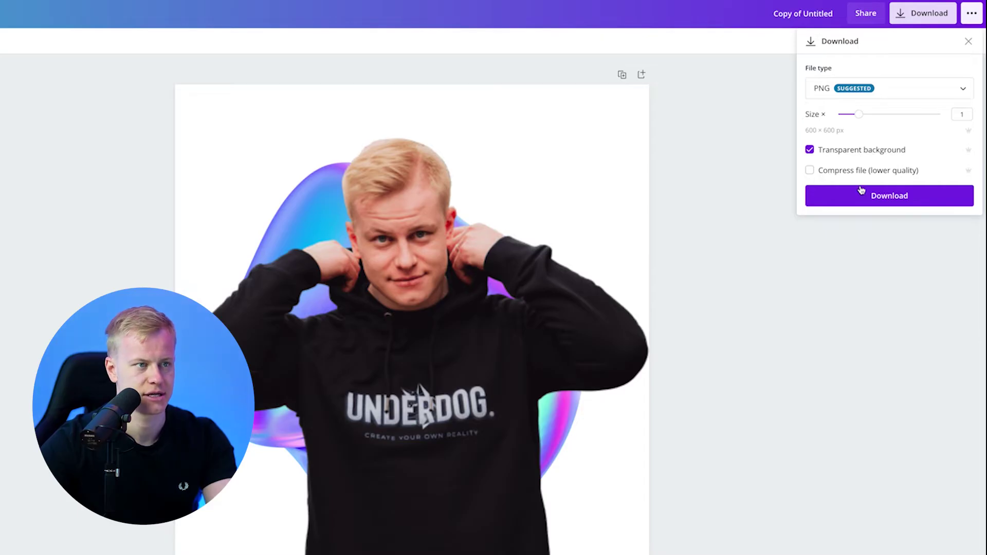
{"action": "left_click", "coordinate": [860, 191]}
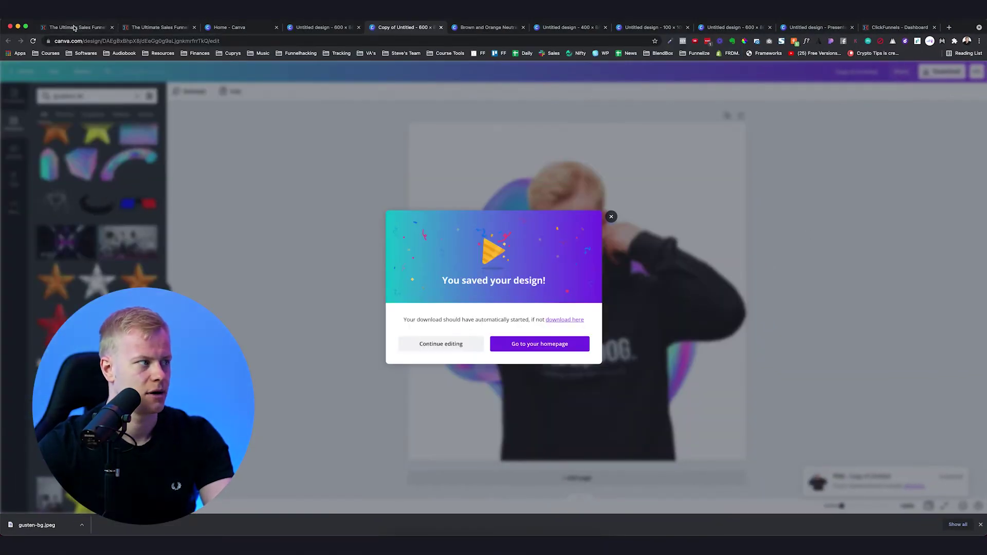
Switch to the ClickFunnels page editor, set the video section's background colour to a pale blue and copy its hex code
{"action": "left_click", "coordinate": [74, 27]}
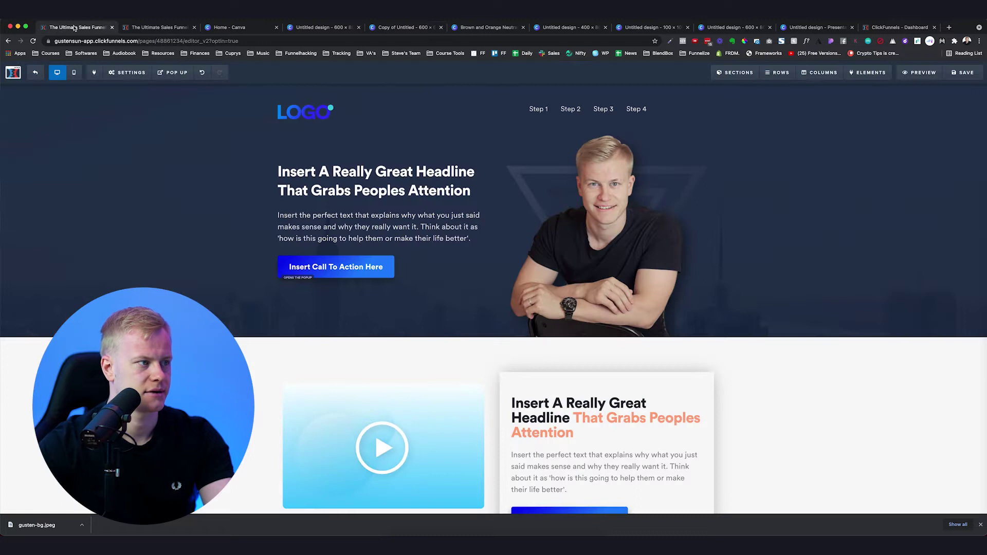
{"action": "scroll", "coordinate": [812, 216], "scroll_direction": "down", "scroll_amount": 5}
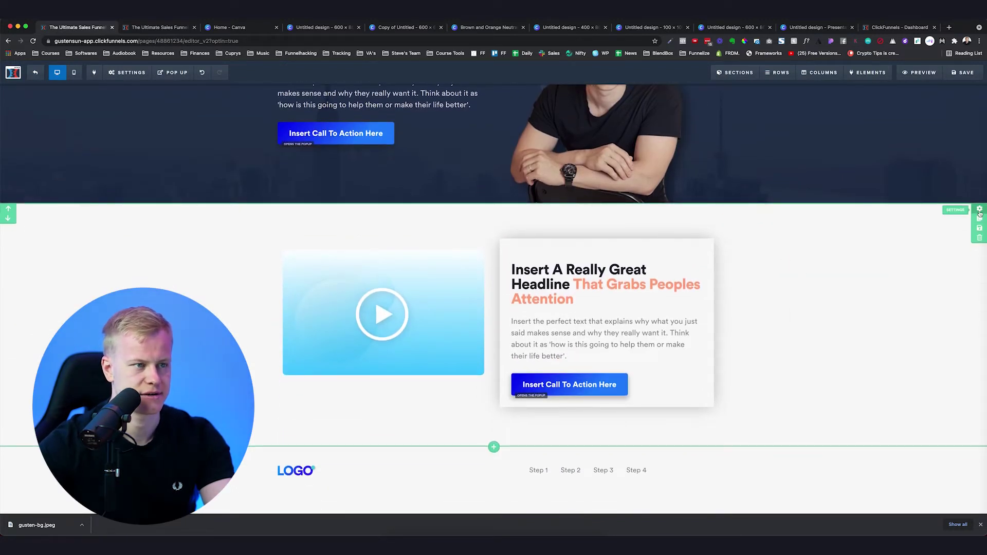
{"action": "left_click", "coordinate": [979, 210]}
{"action": "left_click", "coordinate": [940, 259]}
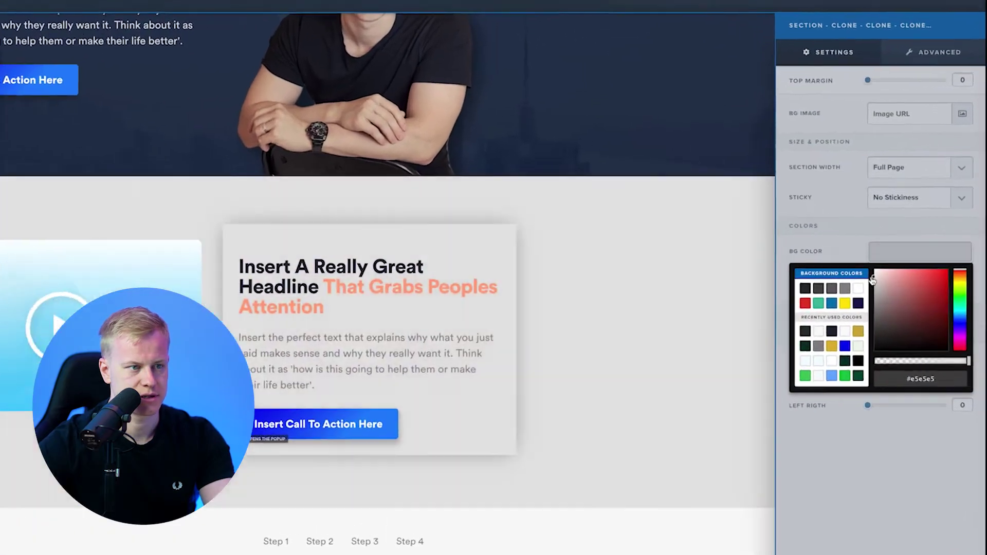
{"action": "left_click_drag", "start_coordinate": [860, 279], "coordinate": [854, 275]}
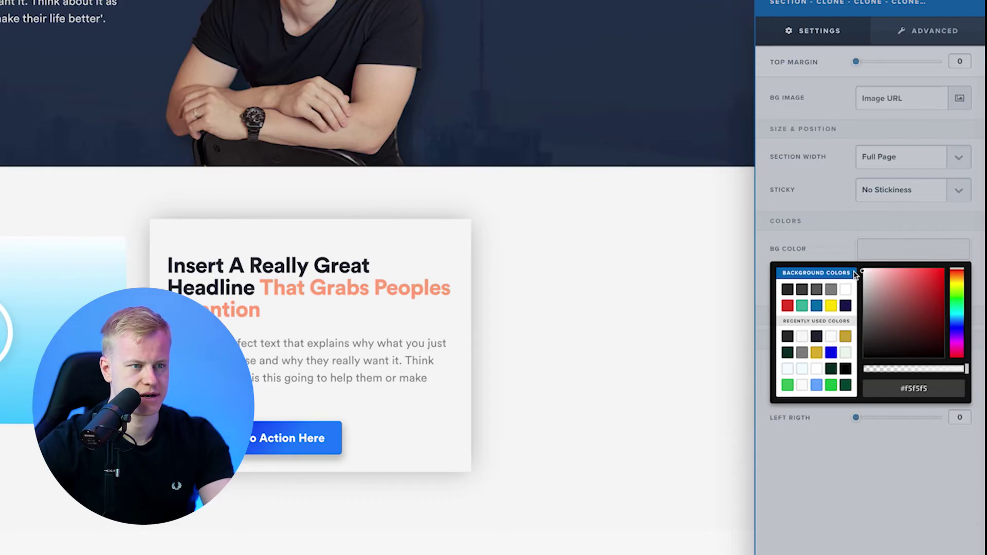
{"action": "left_click_drag", "start_coordinate": [957, 342], "coordinate": [955, 323]}
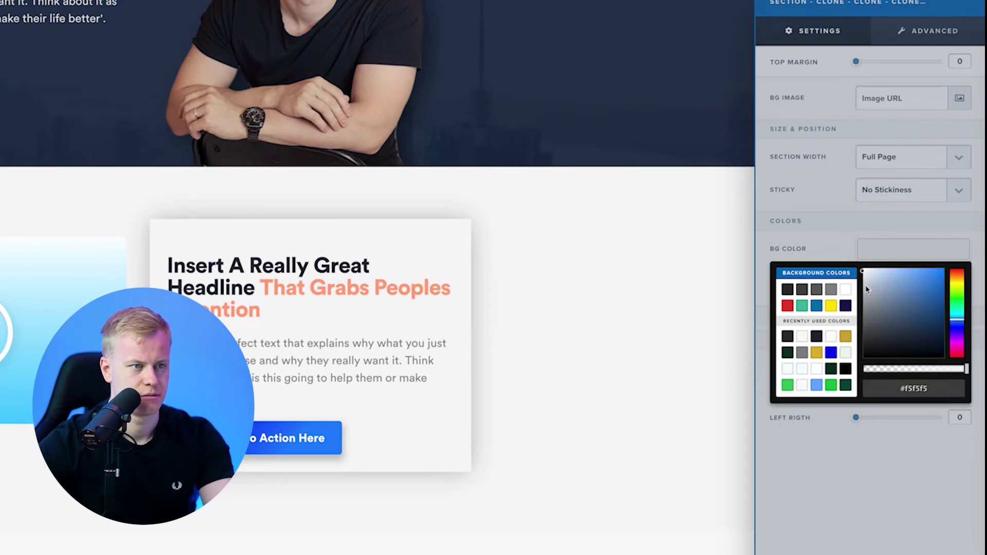
{"action": "left_click_drag", "start_coordinate": [871, 274], "coordinate": [866, 271]}
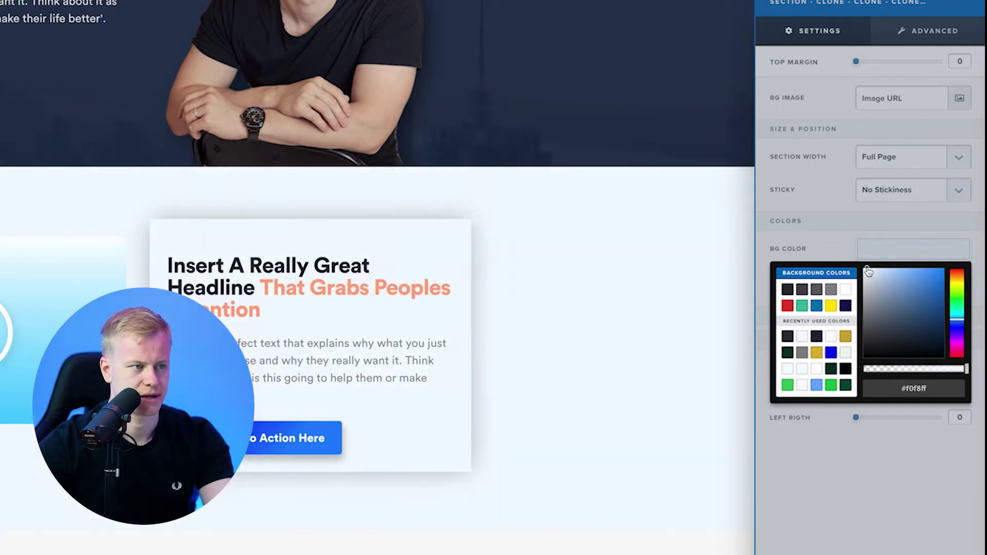
{"action": "triple_click", "coordinate": [921, 388]}
{"action": "key", "text": "super+c"}
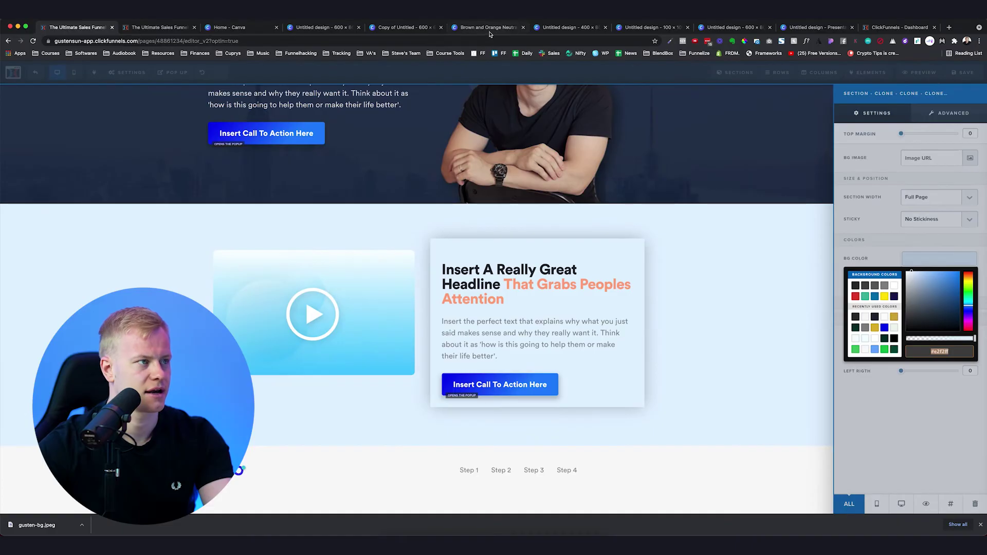
Switch back to the Canva portrait design and set the page background to the copied pale blue hex colour
{"action": "left_click", "coordinate": [400, 29]}
{"action": "left_click", "coordinate": [634, 158]}
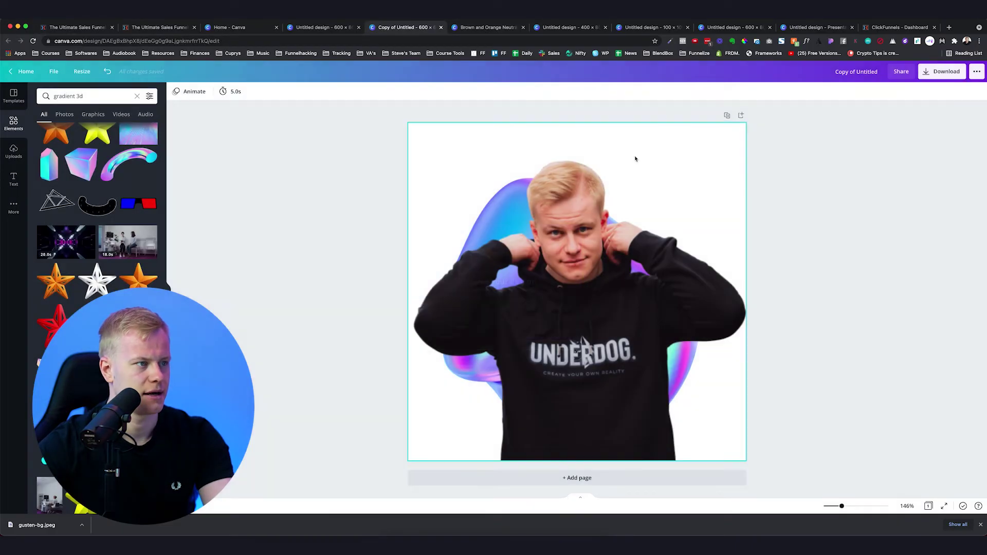
{"action": "left_click", "coordinate": [176, 91]}
{"action": "left_click", "coordinate": [44, 132]}
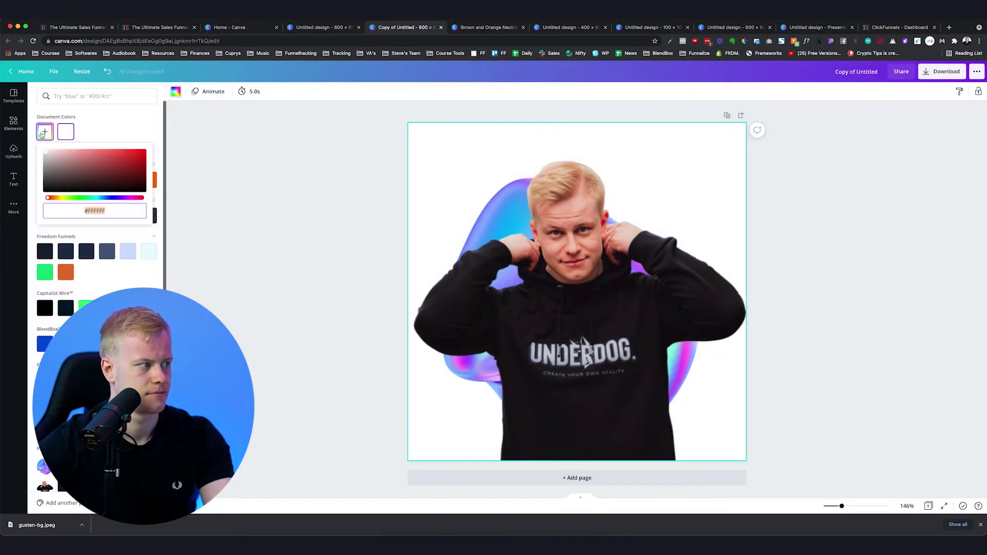
{"action": "key", "text": "super+v"}
{"action": "key", "text": "Return"}
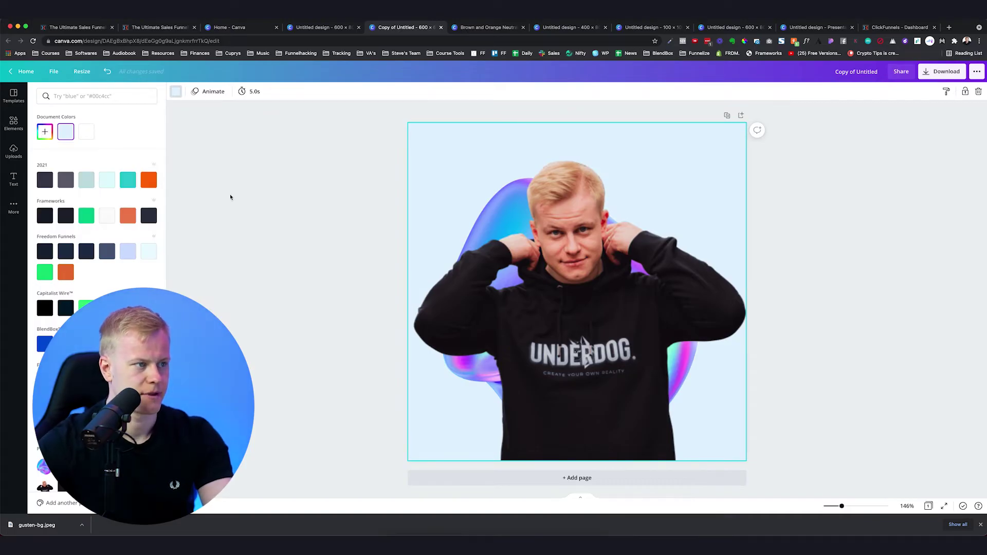
{"action": "left_click", "coordinate": [230, 197]}
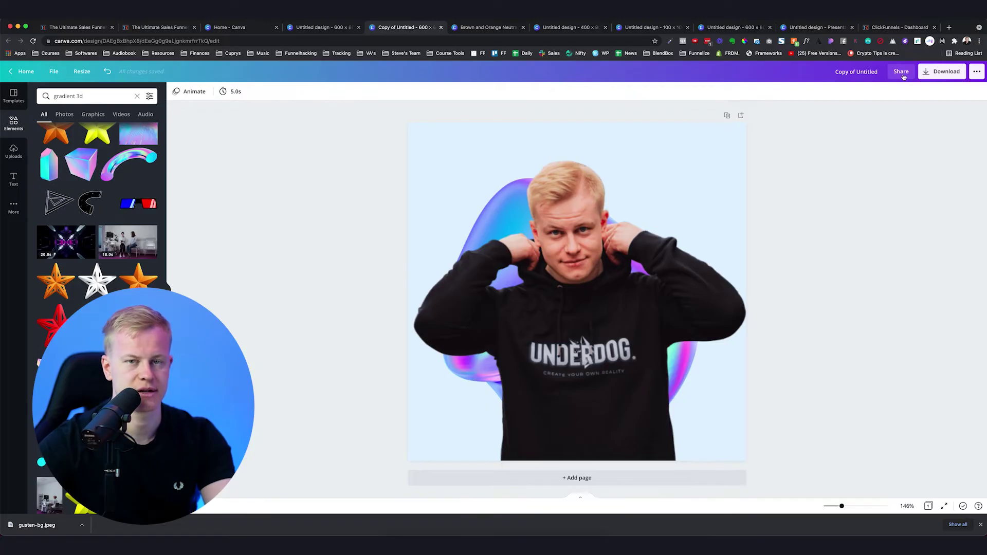
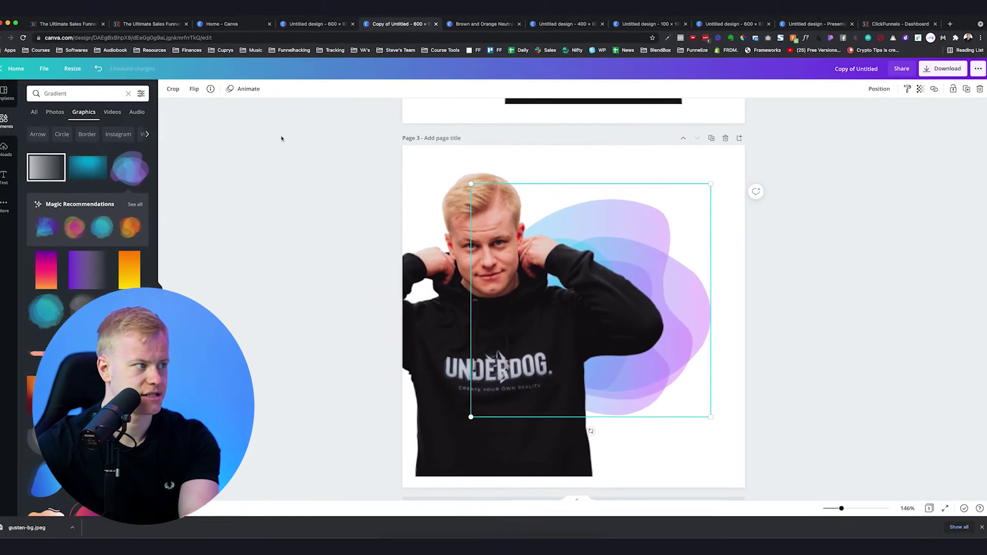
Replace the layered gradient blob on page 3 with a teal-to-purple gradient circle, enlarged and rotated over the portrait
{"action": "key", "text": "Delete"}
{"action": "scroll", "coordinate": [31, 250], "scroll_direction": "down", "scroll_amount": 5}
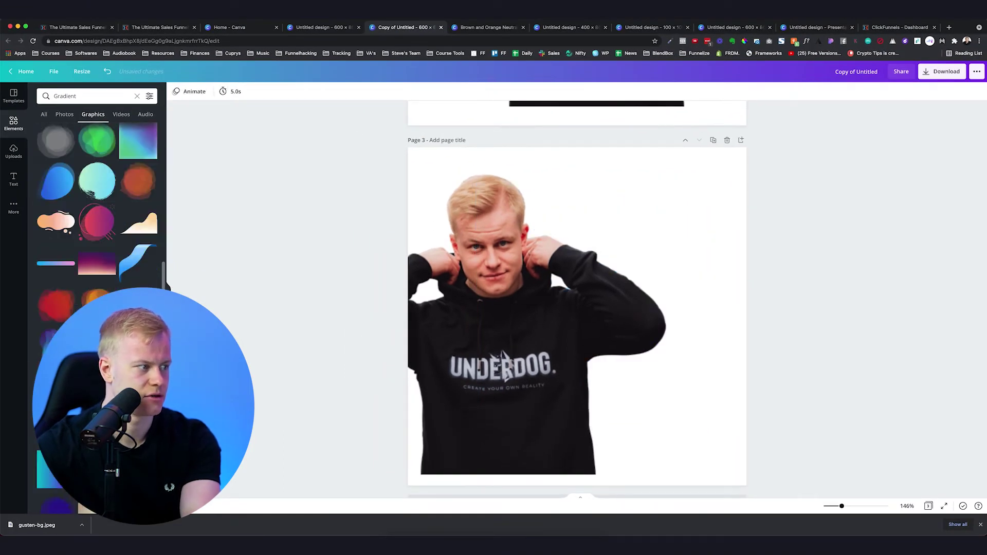
{"action": "scroll", "coordinate": [60, 221], "scroll_direction": "down", "scroll_amount": 5}
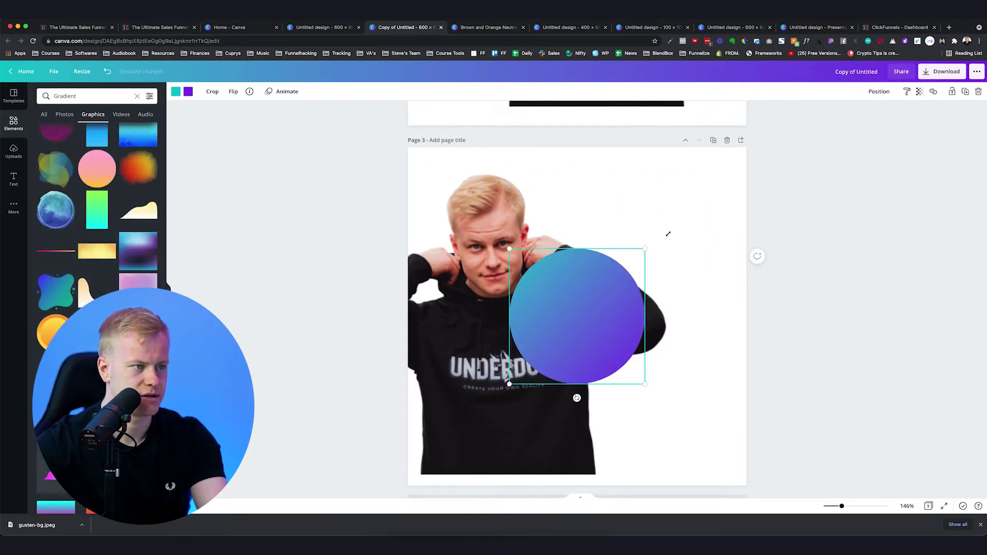
{"action": "left_click_drag", "start_coordinate": [668, 234], "coordinate": [775, 152]}
{"action": "left_click_drag", "start_coordinate": [654, 266], "coordinate": [613, 295]}
{"action": "left_click_drag", "start_coordinate": [596, 426], "coordinate": [747, 375]}
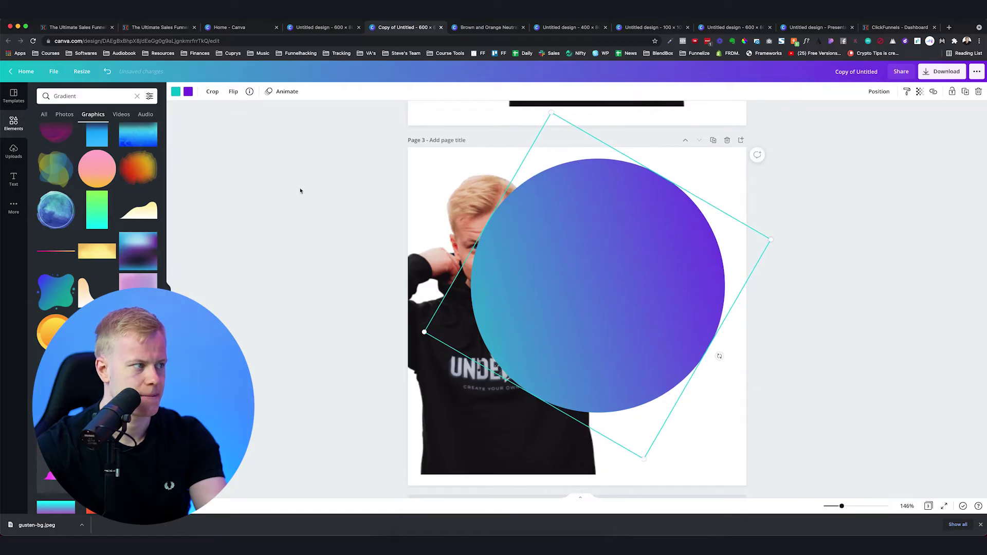
Recolour the circle's gradient to orange and a near-white tint
{"action": "left_click", "coordinate": [176, 91]}
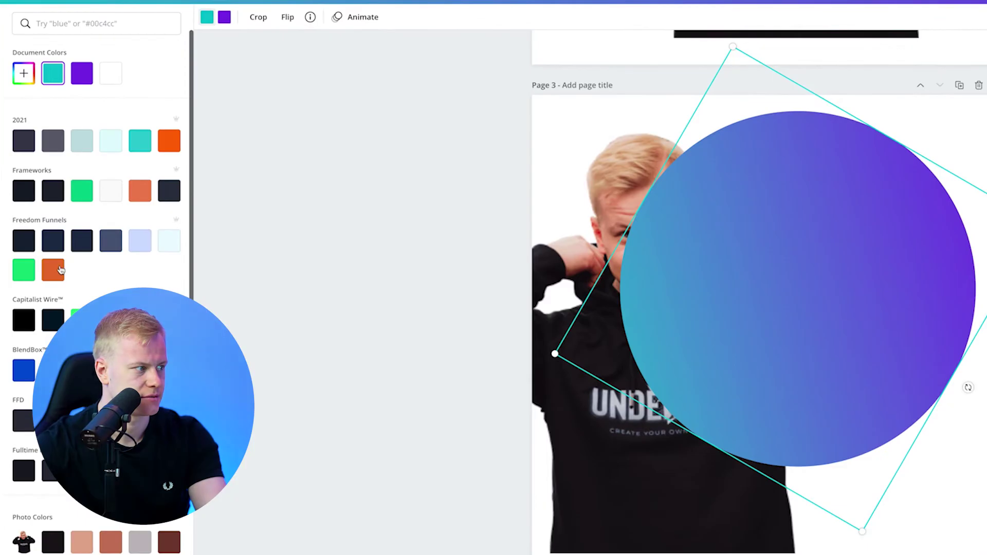
{"action": "left_click", "coordinate": [57, 270]}
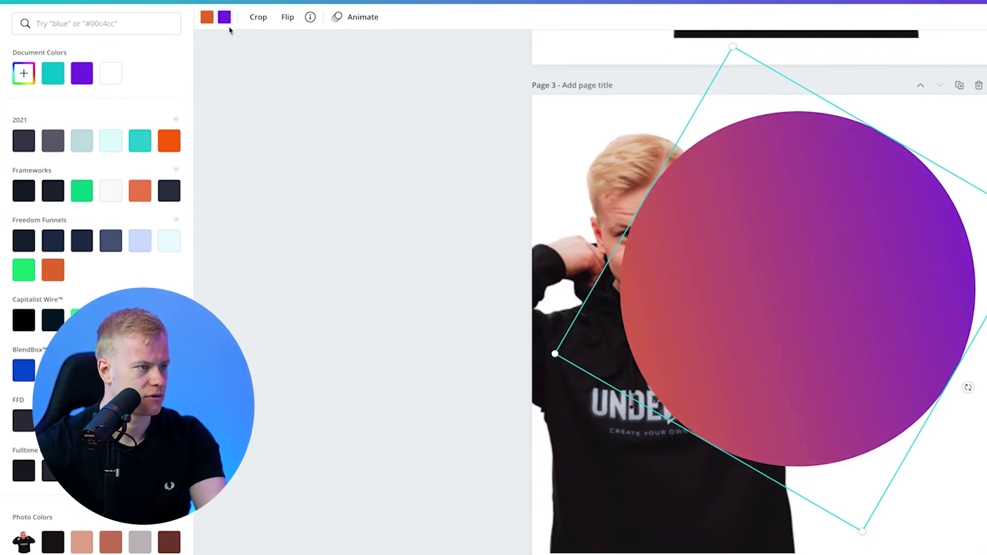
{"action": "left_click", "coordinate": [24, 370]}
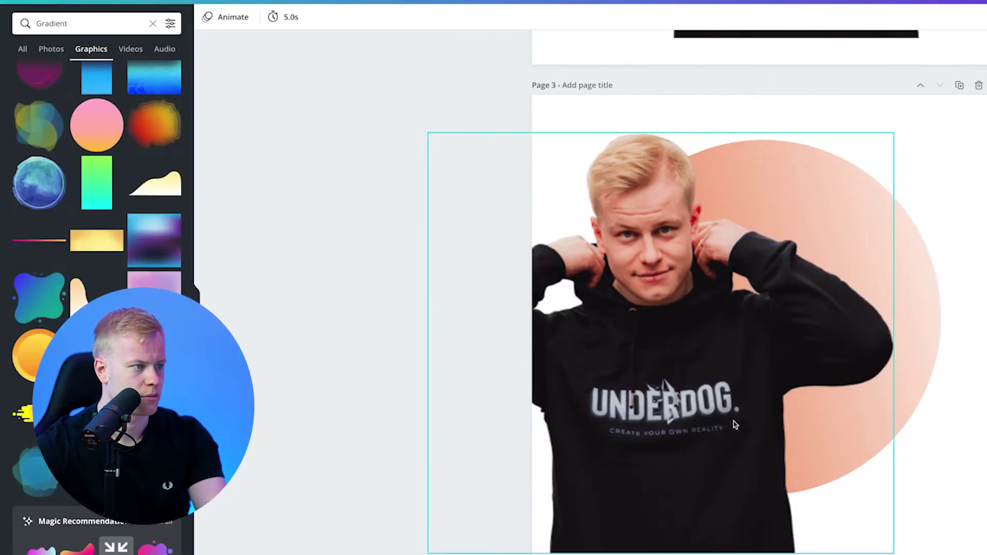
Resize the orange gradient circle behind the portrait and centre the portrait over it
{"action": "left_click_drag", "start_coordinate": [835, 419], "coordinate": [839, 405]}
{"action": "left_click_drag", "start_coordinate": [971, 219], "coordinate": [801, 327]}
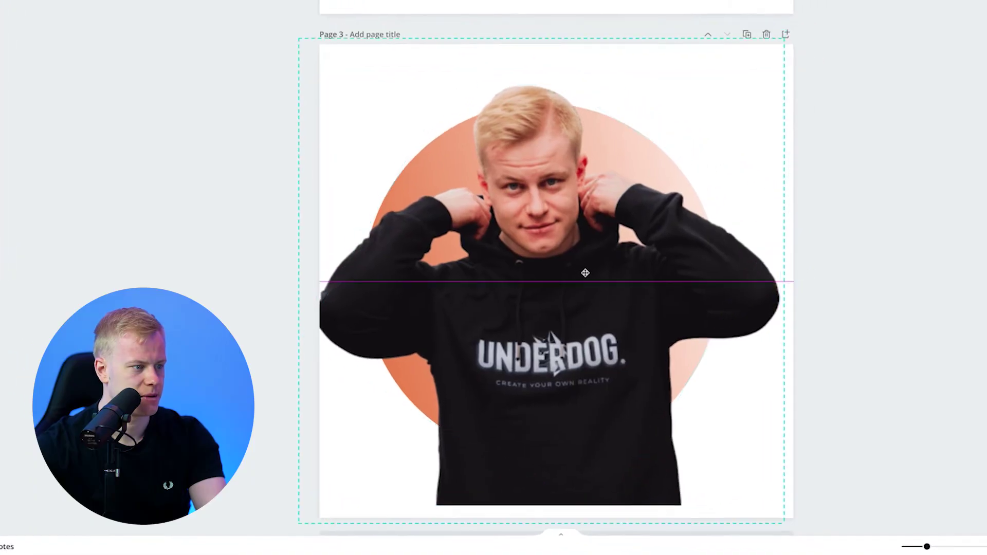
{"action": "left_click_drag", "start_coordinate": [589, 276], "coordinate": [594, 285]}
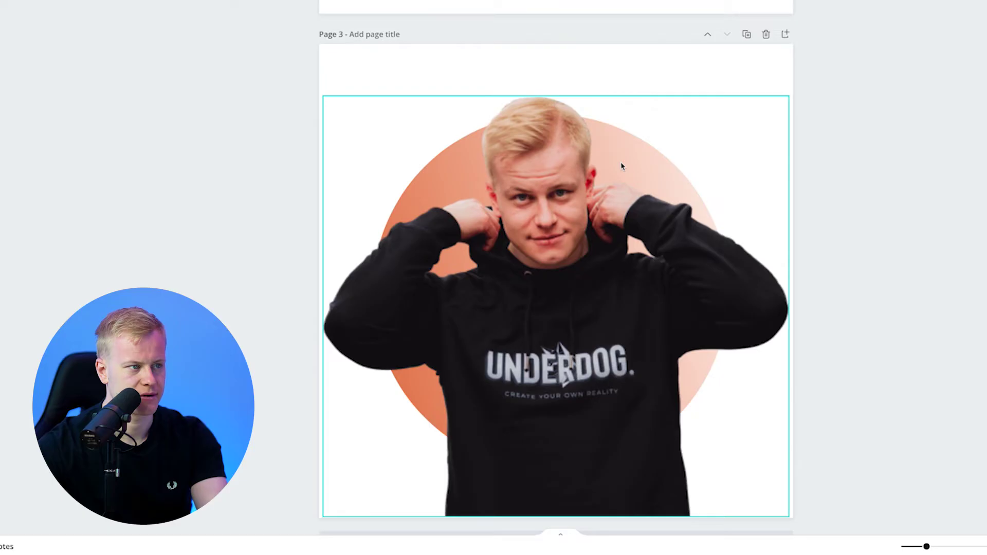
Try the orange circle enlarged to nearly fill the page, with the portrait centred in front of it
{"action": "left_click_drag", "start_coordinate": [622, 166], "coordinate": [454, 166]}
{"action": "left_click", "coordinate": [704, 213]}
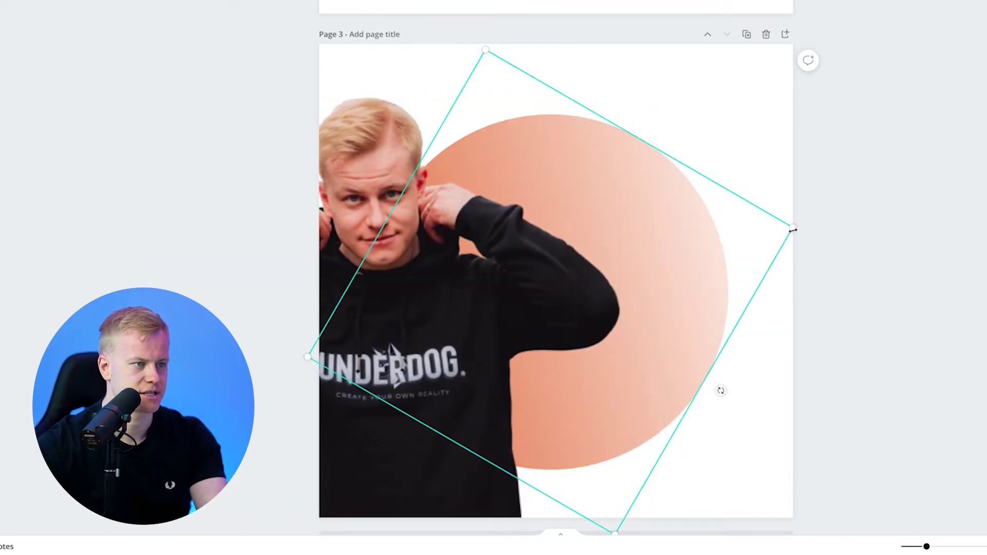
{"action": "left_click_drag", "start_coordinate": [793, 228], "coordinate": [804, 224]}
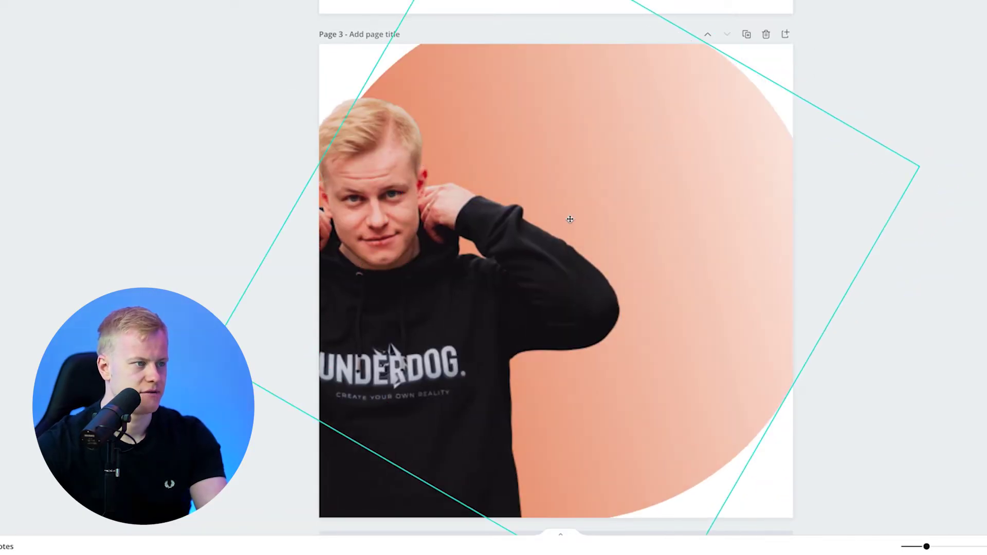
{"action": "left_click_drag", "start_coordinate": [568, 218], "coordinate": [553, 221]}
{"action": "left_click_drag", "start_coordinate": [403, 291], "coordinate": [565, 281]}
{"action": "left_click", "coordinate": [684, 59]}
{"action": "left_click_drag", "start_coordinate": [684, 62], "coordinate": [688, 98]}
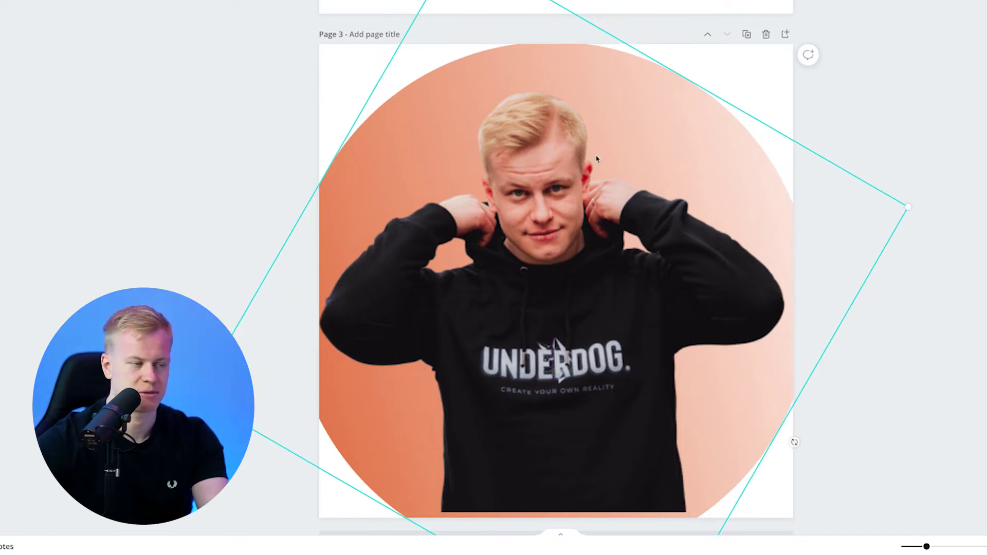
Delete the orange circle and scale the portrait down near the middle of the page
{"action": "key", "text": "Delete"}
{"action": "left_click", "coordinate": [559, 173]}
{"action": "left_click_drag", "start_coordinate": [789, 91], "coordinate": [702, 170]}
{"action": "left_click_drag", "start_coordinate": [570, 290], "coordinate": [609, 245]}
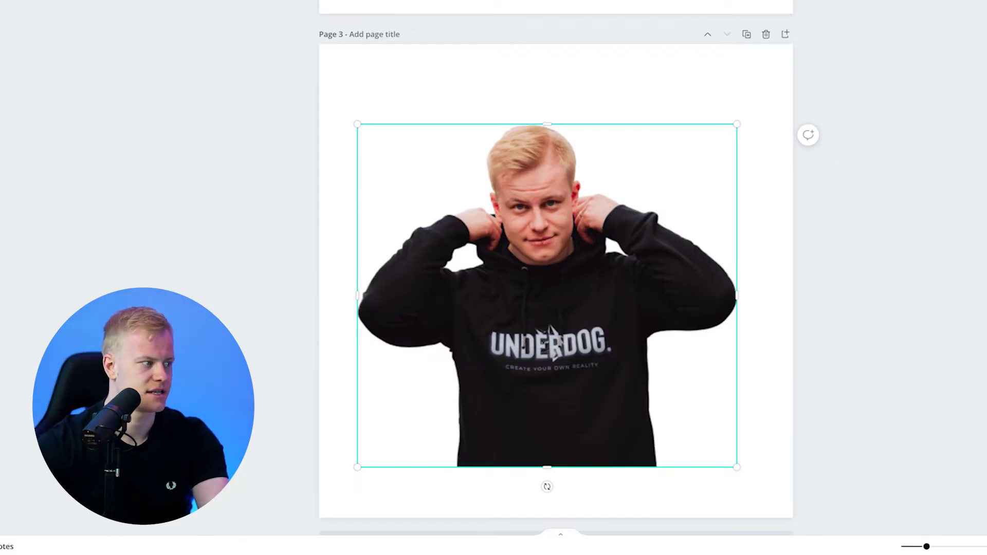
Add a multicoloured gradient circle behind the portrait and try a purple-to-blue blob with zigzag accents
{"action": "key", "text": "ctrl+v"}
{"action": "left_click_drag", "start_coordinate": [648, 185], "coordinate": [811, 25]}
{"action": "double_click", "coordinate": [662, 201]}
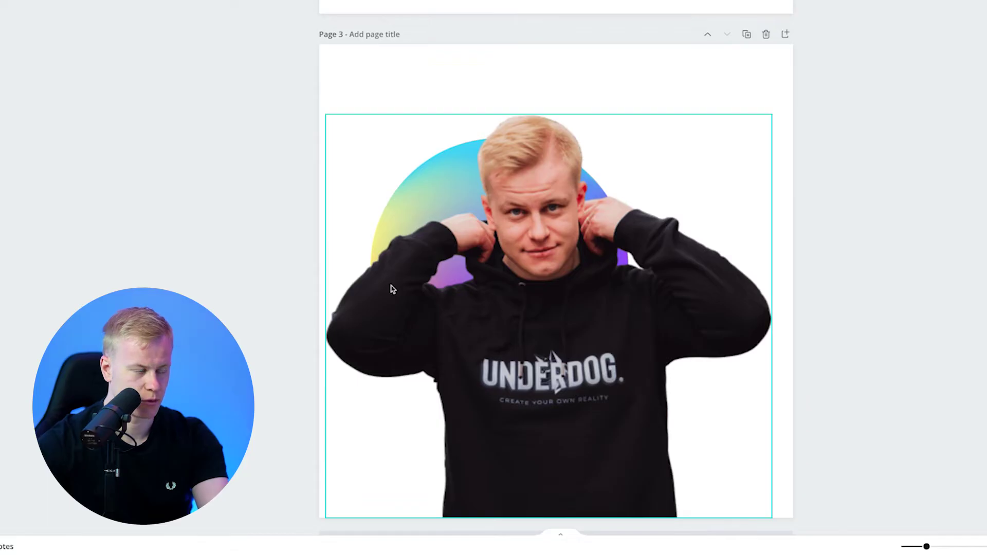
{"action": "left_click", "coordinate": [1, 308]}
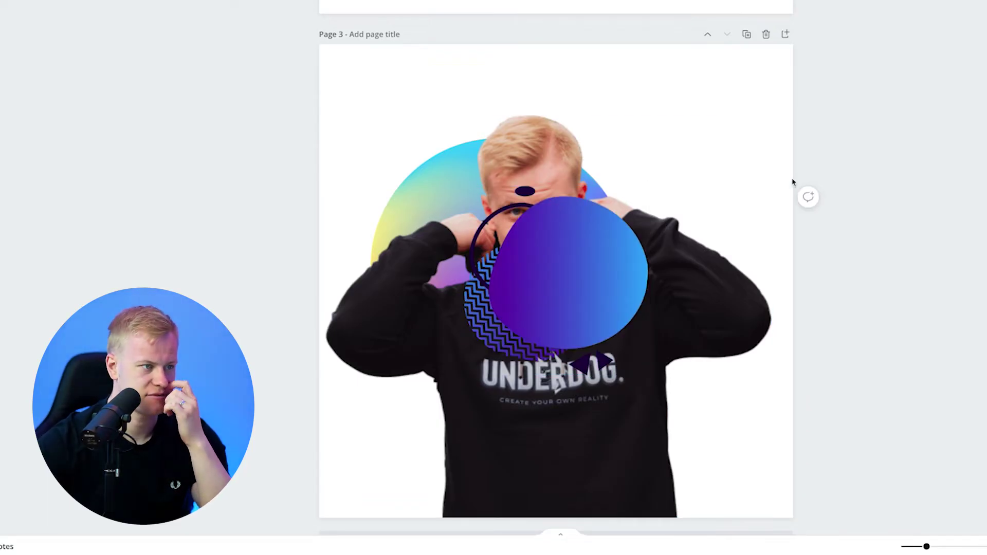
{"action": "left_click_drag", "start_coordinate": [580, 258], "coordinate": [669, 133]}
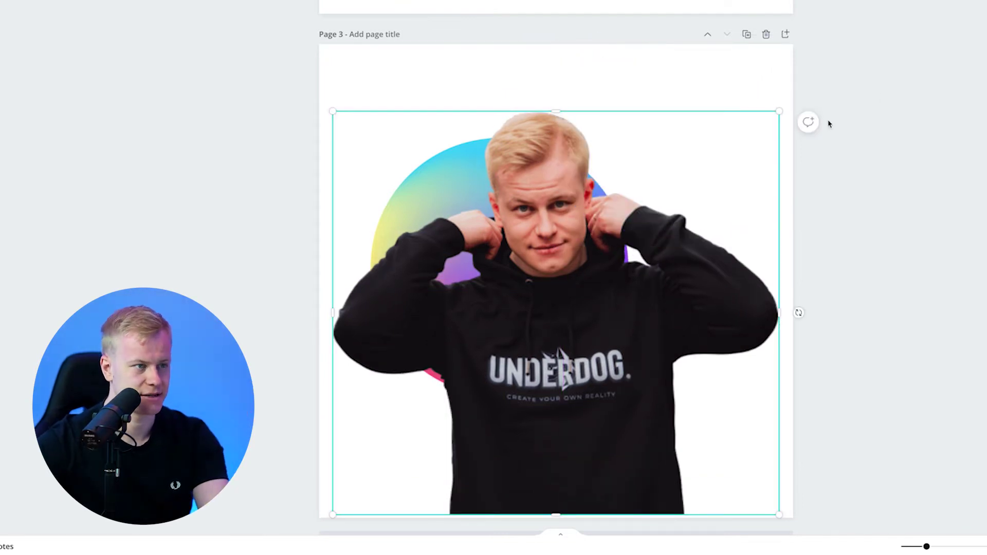
Shrink and reposition the portrait in front of the multicoloured circle and delete a trial element
{"action": "left_click_drag", "start_coordinate": [778, 111], "coordinate": [744, 142]}
{"action": "left_click_drag", "start_coordinate": [605, 261], "coordinate": [604, 249]}
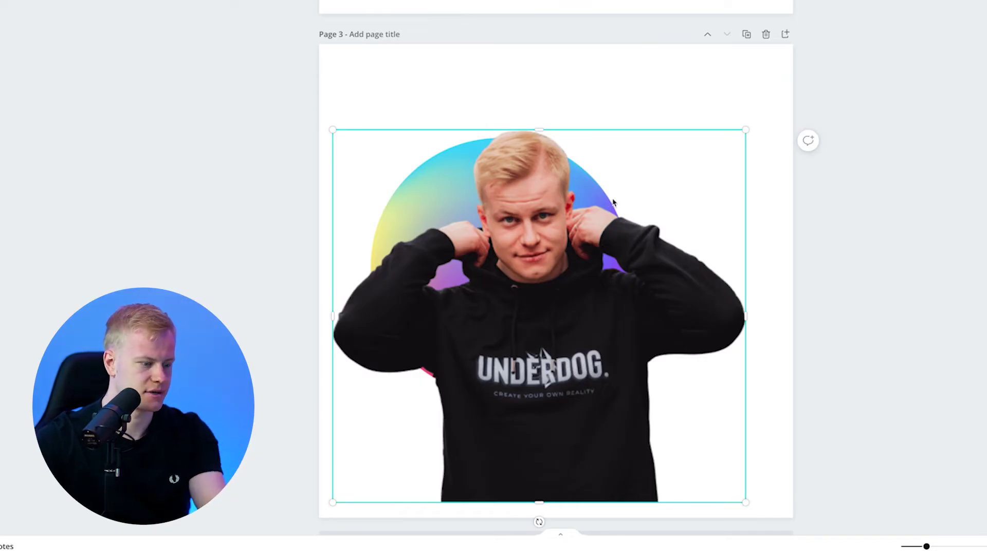
{"action": "left_click", "coordinate": [562, 193]}
{"action": "left_click_drag", "start_coordinate": [618, 491], "coordinate": [764, 434]}
{"action": "left_click", "coordinate": [557, 232]}
{"action": "key", "text": "Delete"}
{"action": "left_click_drag", "start_coordinate": [704, 245], "coordinate": [586, 230]}
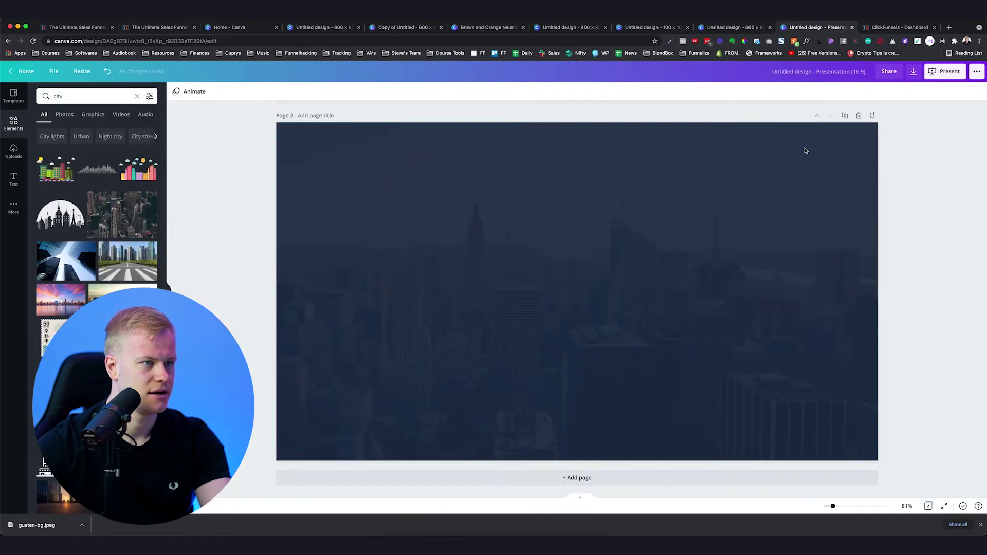
Duplicate the dark city background page in the presentation design and delete the copy's image
{"action": "left_click", "coordinate": [844, 116]}
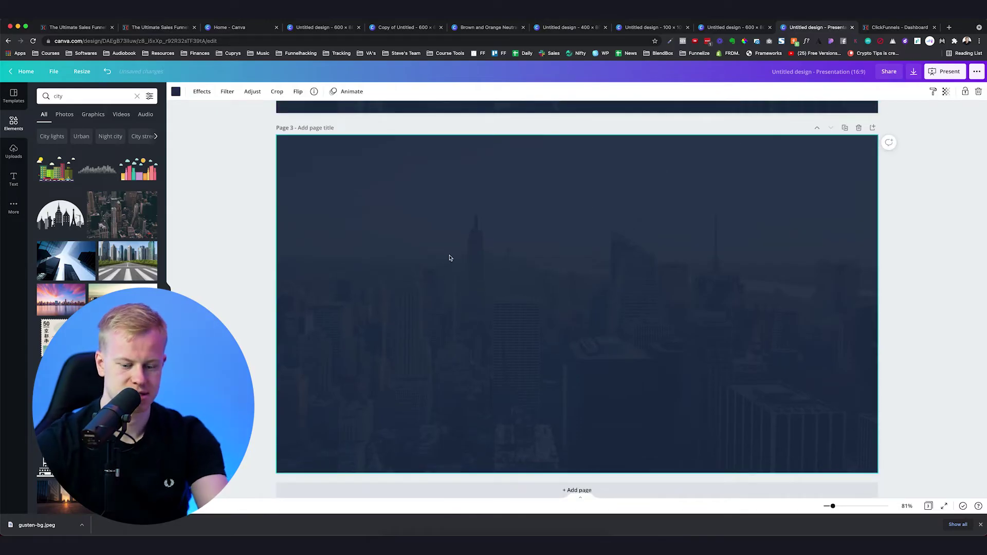
{"action": "key", "text": "Delete"}
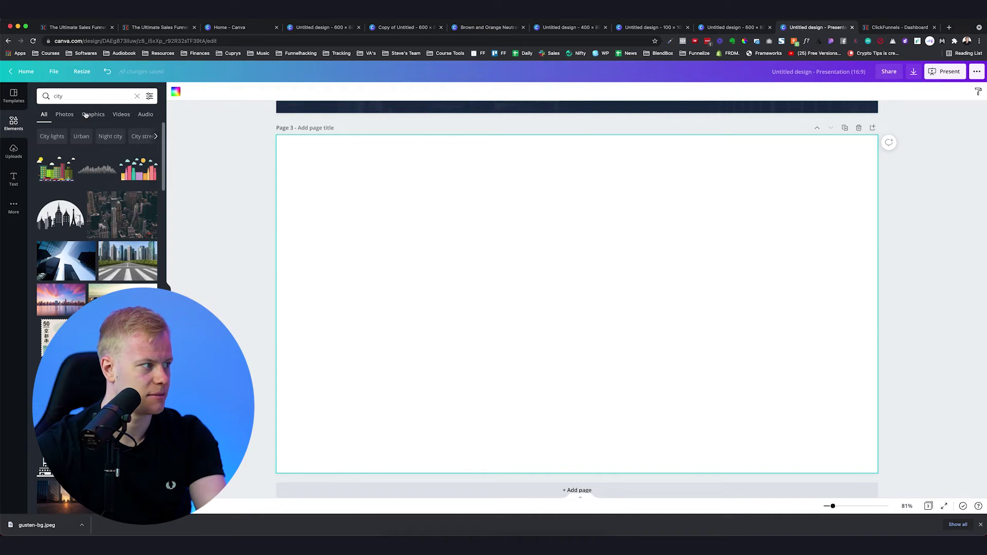
Try the recently used purple-to-blue zigzag blob, enlarged and partly off the blank page's right edge
{"action": "left_click", "coordinate": [136, 95]}
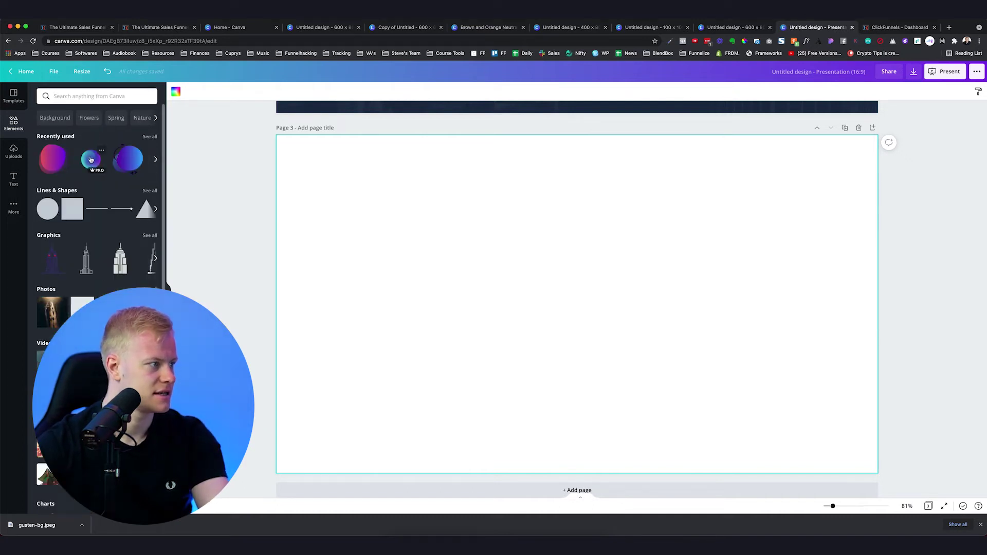
{"action": "left_click", "coordinate": [128, 159]}
{"action": "left_click_drag", "start_coordinate": [709, 242], "coordinate": [911, 242]}
{"action": "left_click_drag", "start_coordinate": [856, 262], "coordinate": [934, 283]}
{"action": "left_click", "coordinate": [703, 271]}
{"action": "left_click", "coordinate": [847, 285]}
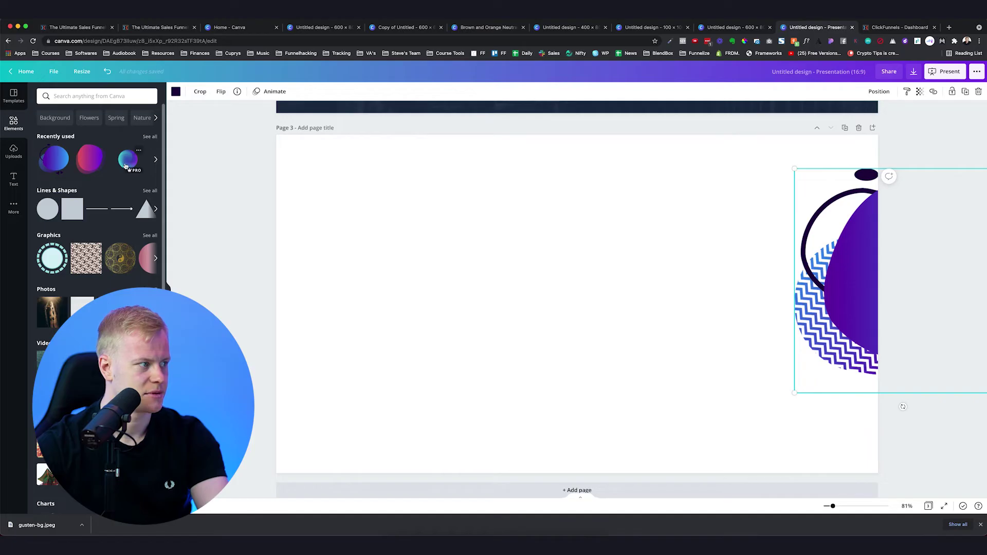
Try a small teal-to-purple gradient circle on top of the blob at the page's right edge
{"action": "left_click", "coordinate": [127, 161]}
{"action": "left_click_drag", "start_coordinate": [641, 245], "coordinate": [593, 290]}
{"action": "left_click_drag", "start_coordinate": [522, 357], "coordinate": [867, 198]}
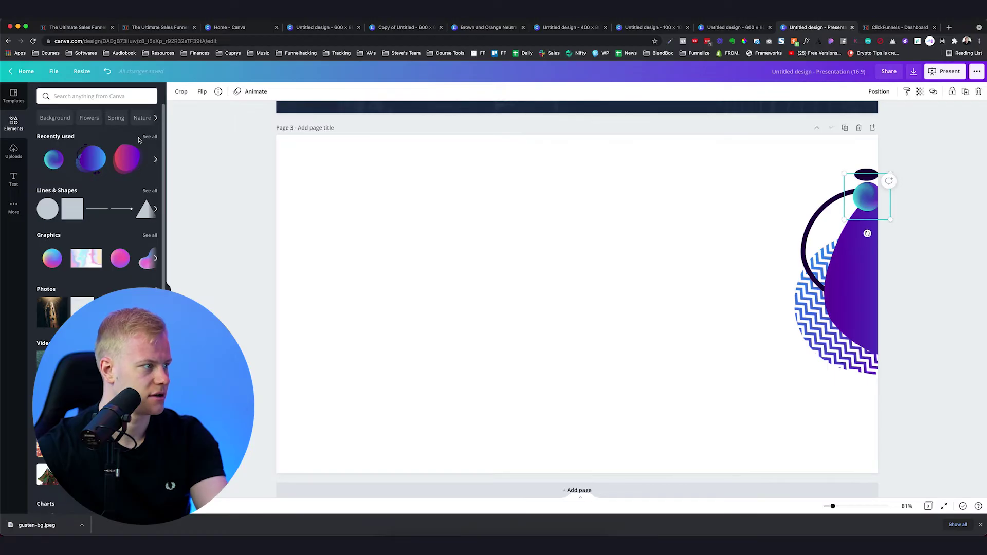
Replace the zigzag blob and small circle with a red-to-purple blob, enlarged and moved to the page's upper edge
{"action": "left_click", "coordinate": [133, 165]}
{"action": "left_click_drag", "start_coordinate": [740, 184], "coordinate": [894, 305]}
{"action": "key", "text": "Delete"}
{"action": "left_click", "coordinate": [550, 286]}
{"action": "left_click_drag", "start_coordinate": [644, 237], "coordinate": [755, 123]}
{"action": "left_click_drag", "start_coordinate": [682, 264], "coordinate": [714, 182]}
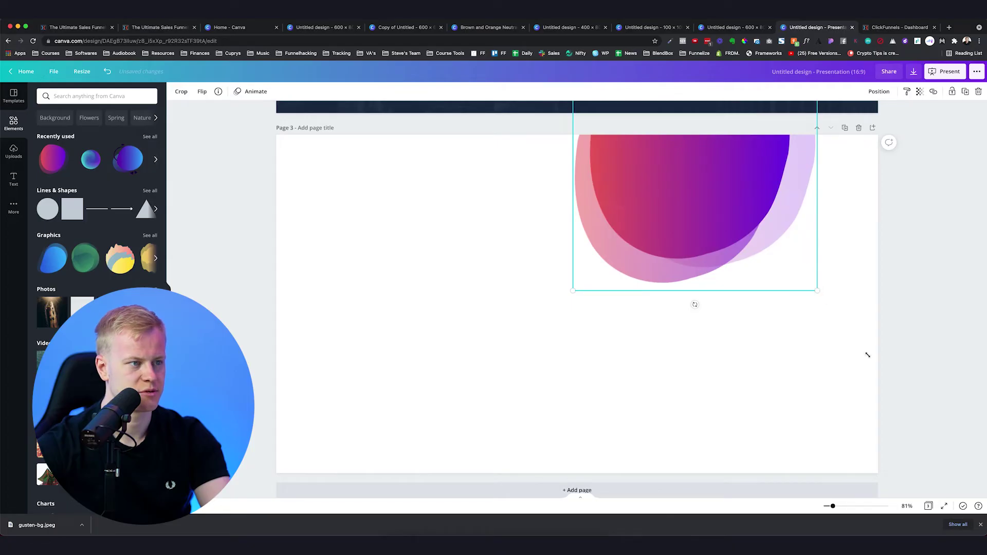
Enlarge and rotate the red-to-purple blob so it runs off the page's upper-right corner
{"action": "left_click_drag", "start_coordinate": [868, 355], "coordinate": [949, 425]}
{"action": "left_click_drag", "start_coordinate": [828, 399], "coordinate": [681, 304]}
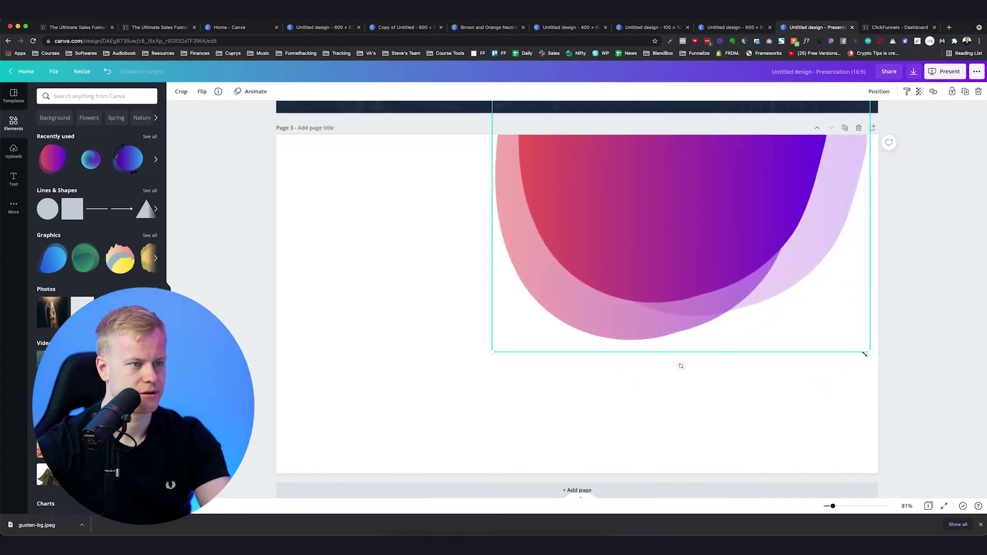
{"action": "left_click_drag", "start_coordinate": [681, 366], "coordinate": [707, 292]}
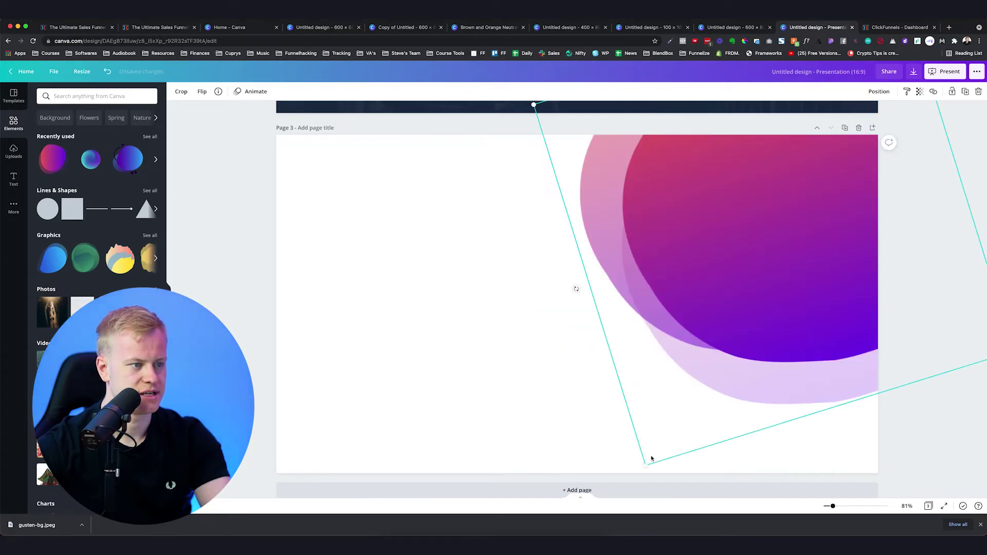
{"action": "left_click_drag", "start_coordinate": [645, 467], "coordinate": [539, 514]}
{"action": "left_click_drag", "start_coordinate": [665, 344], "coordinate": [647, 283]}
{"action": "left_click", "coordinate": [468, 272]}
{"action": "left_click", "coordinate": [841, 158]}
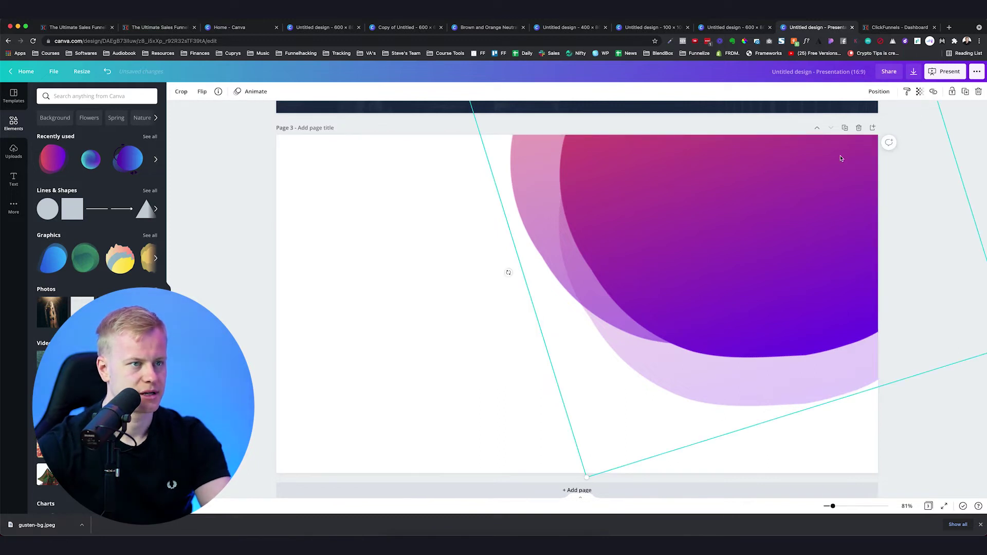
Set the red-to-purple blob's transparency to 8
{"action": "left_click", "coordinate": [920, 92]}
{"action": "left_click_drag", "start_coordinate": [898, 119], "coordinate": [850, 120]}
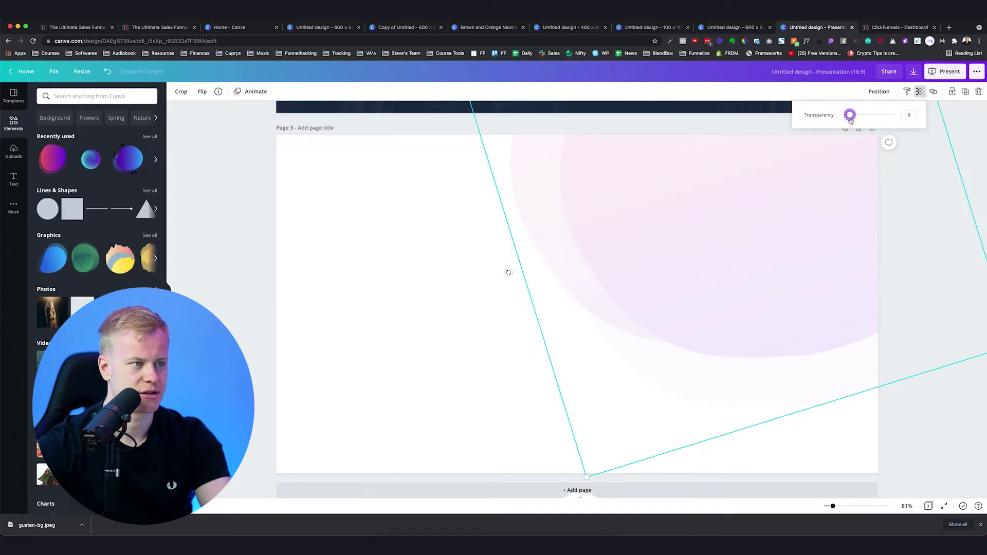
{"action": "left_click", "coordinate": [456, 167]}
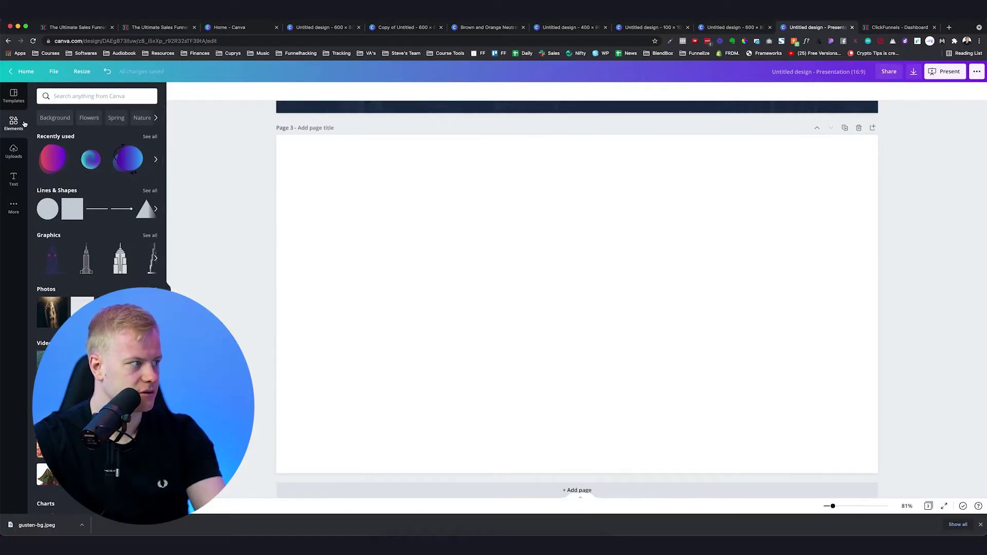
Find the red-and-blue wave texture among the Gradient graphics, add it and scale it to cover page 3
{"action": "left_click", "coordinate": [147, 234]}
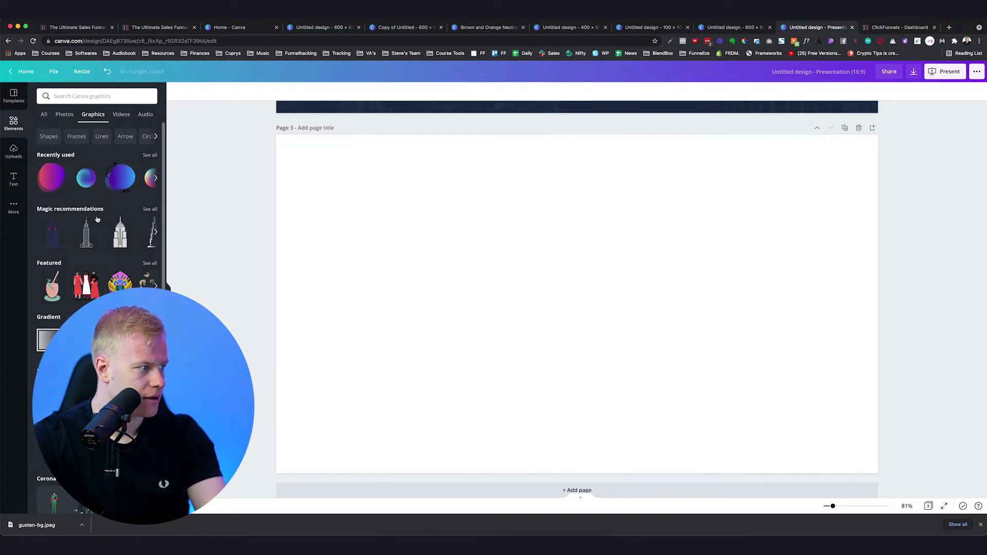
{"action": "left_click", "coordinate": [148, 241]}
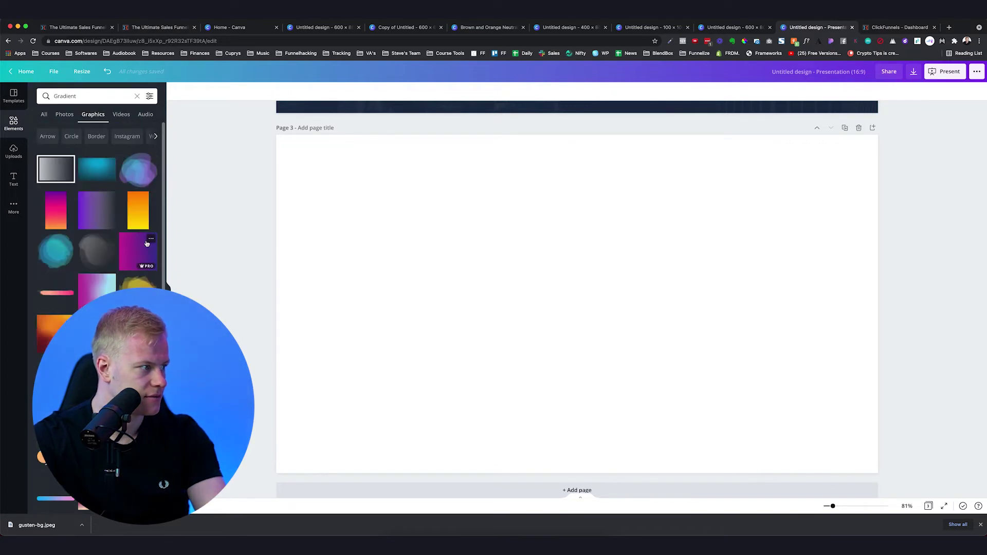
{"action": "scroll", "coordinate": [100, 289], "scroll_direction": "down", "scroll_amount": 5}
{"action": "scroll", "coordinate": [100, 288], "scroll_direction": "down", "scroll_amount": 10}
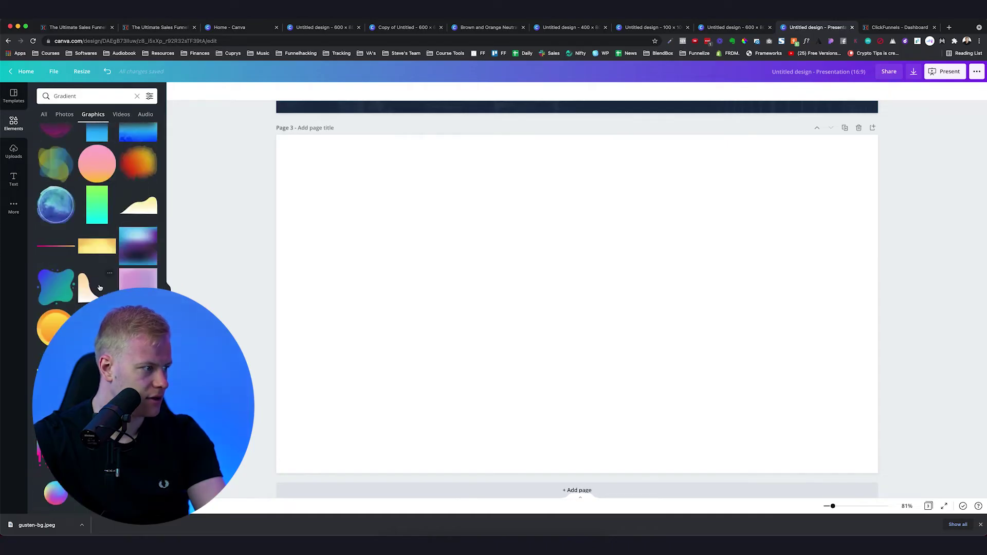
{"action": "scroll", "coordinate": [99, 287], "scroll_direction": "down", "scroll_amount": 2}
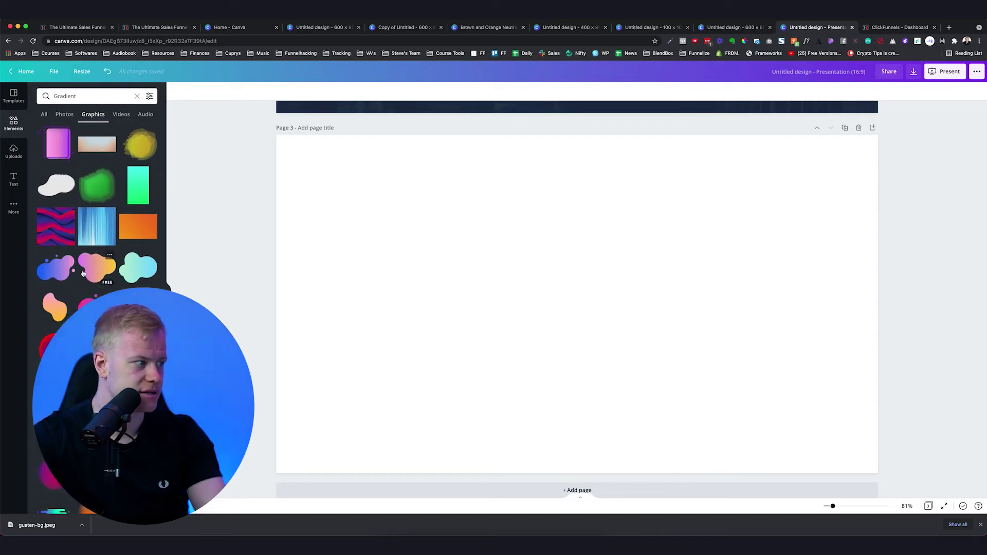
{"action": "left_click", "coordinate": [57, 226]}
{"action": "left_click_drag", "start_coordinate": [561, 278], "coordinate": [329, 176]}
{"action": "left_click_drag", "start_coordinate": [412, 268], "coordinate": [976, 517]}
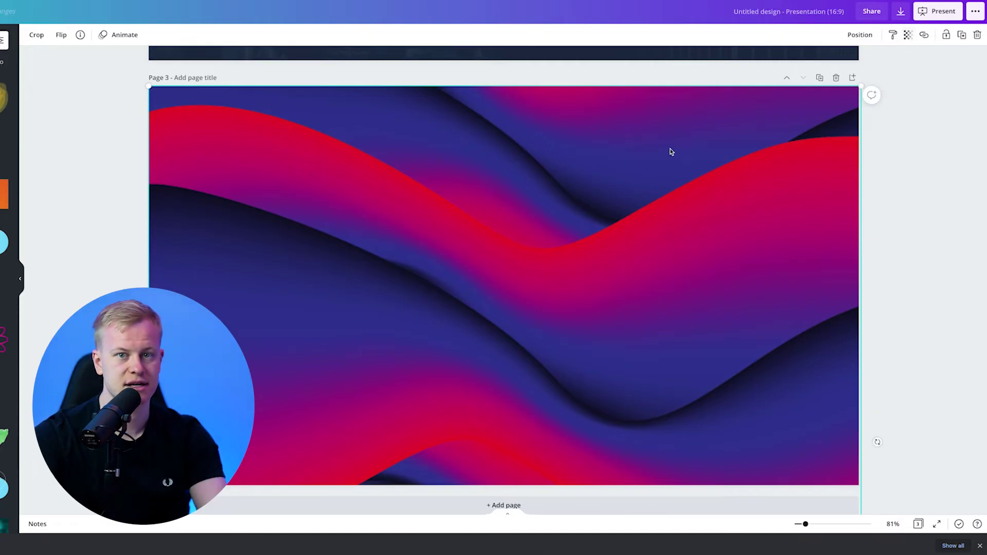
Set the wave texture's transparency to 20
{"action": "left_click", "coordinate": [908, 34]}
{"action": "left_click_drag", "start_coordinate": [880, 64], "coordinate": [833, 62]}
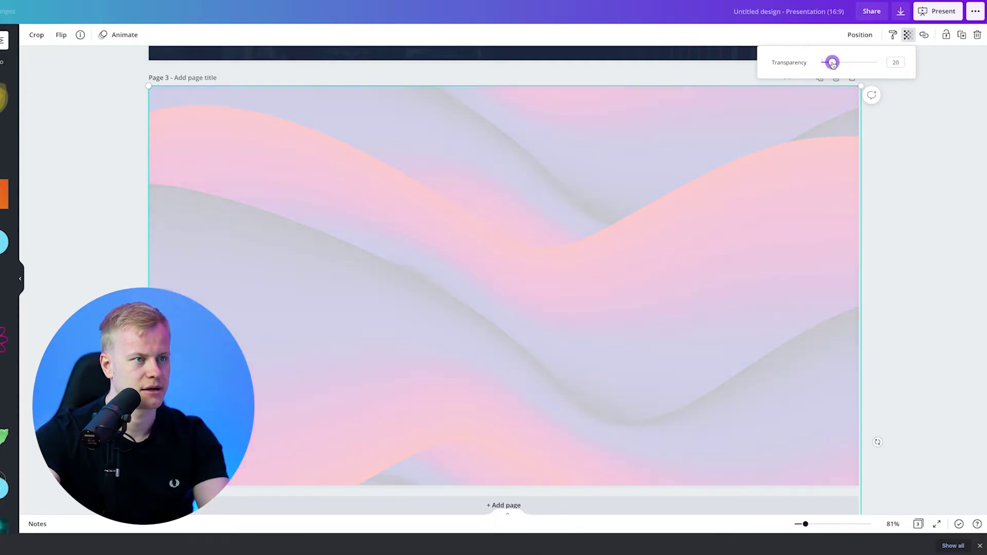
{"action": "left_click", "coordinate": [283, 184]}
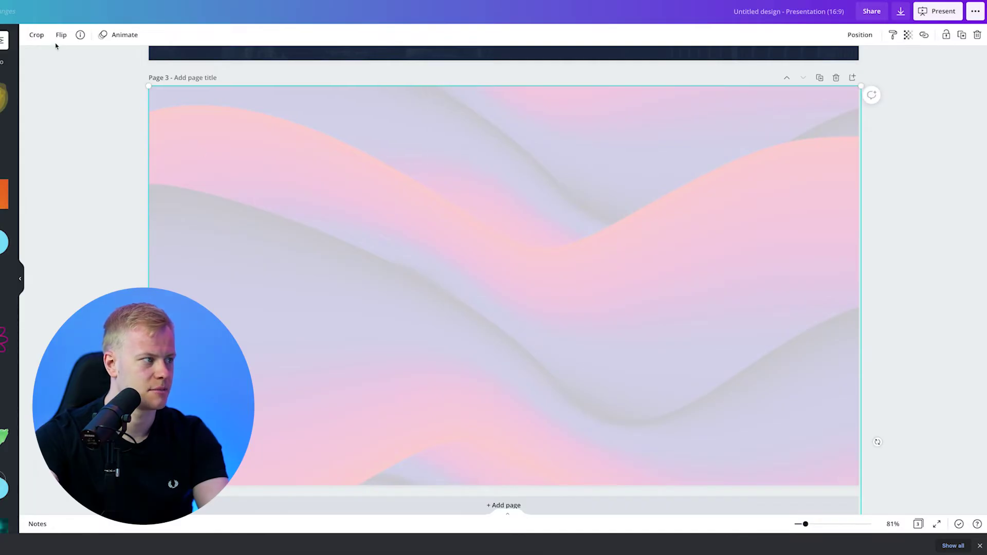
Set page 3's background colour to near-black and reposition the red-and-blue wave texture over it
{"action": "left_click", "coordinate": [76, 109]}
{"action": "left_click", "coordinate": [30, 35]}
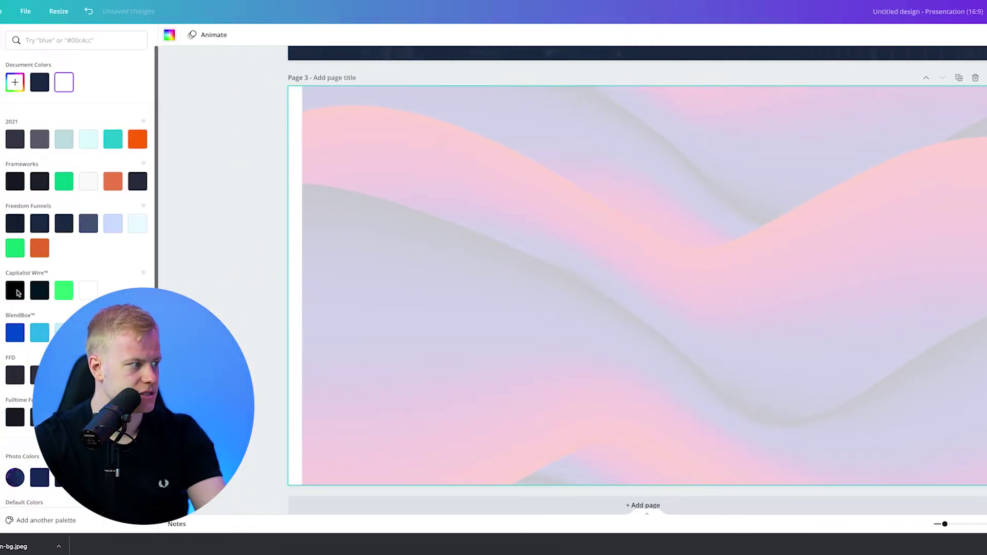
{"action": "left_click", "coordinate": [15, 223]}
{"action": "left_click", "coordinate": [20, 186]}
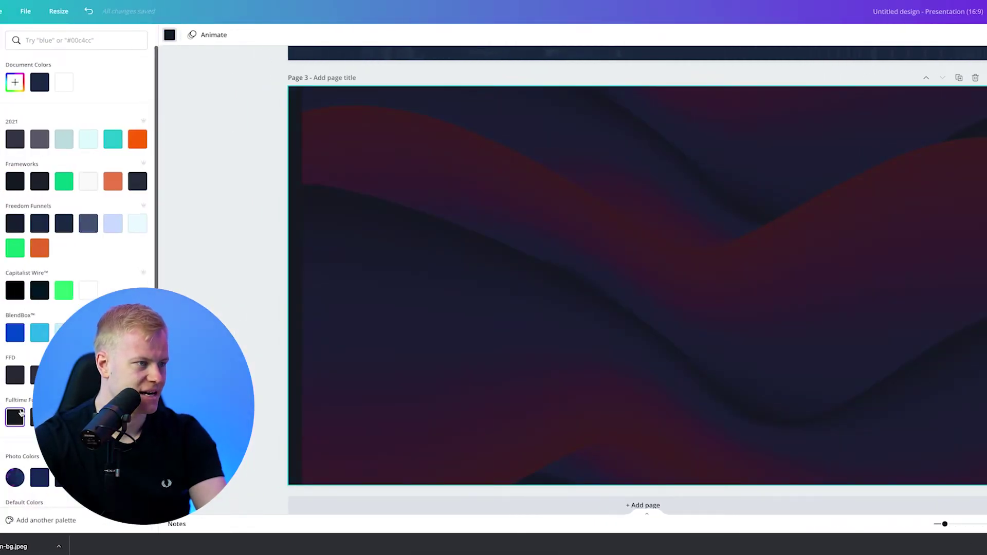
{"action": "left_click_drag", "start_coordinate": [479, 204], "coordinate": [400, 147]}
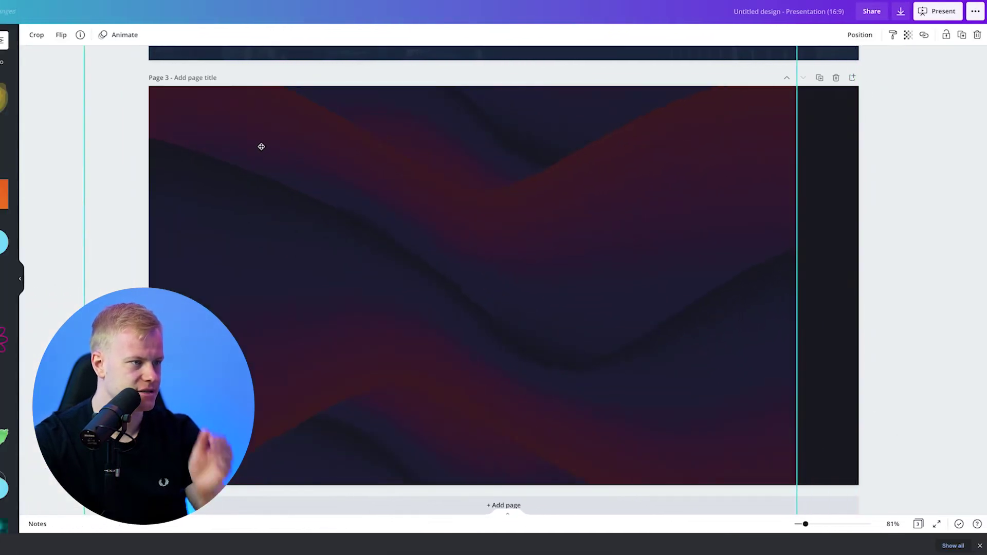
{"action": "left_click_drag", "start_coordinate": [261, 147], "coordinate": [316, 147]}
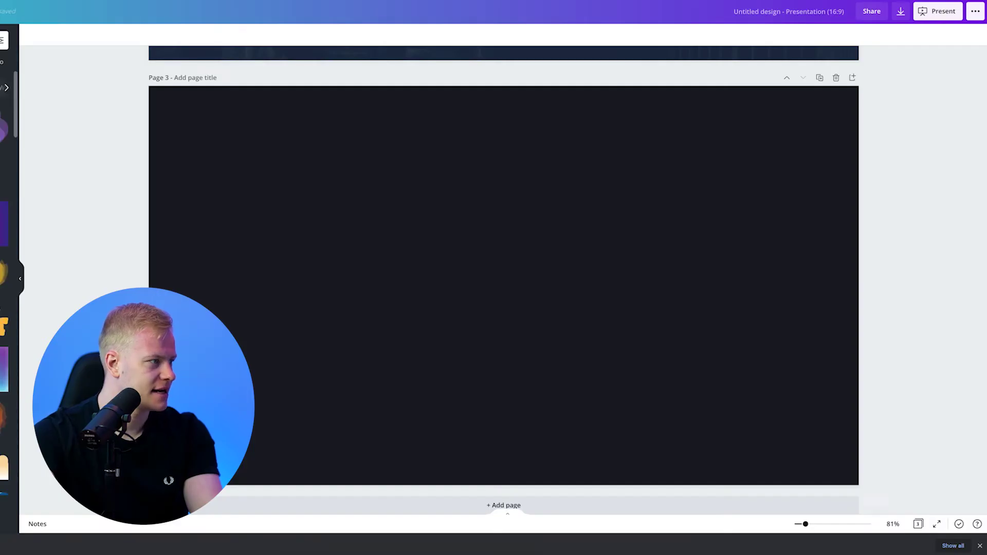
Try an enlarged blue glow gradient on page 3 and delete it
{"action": "left_click", "coordinate": [2, 129]}
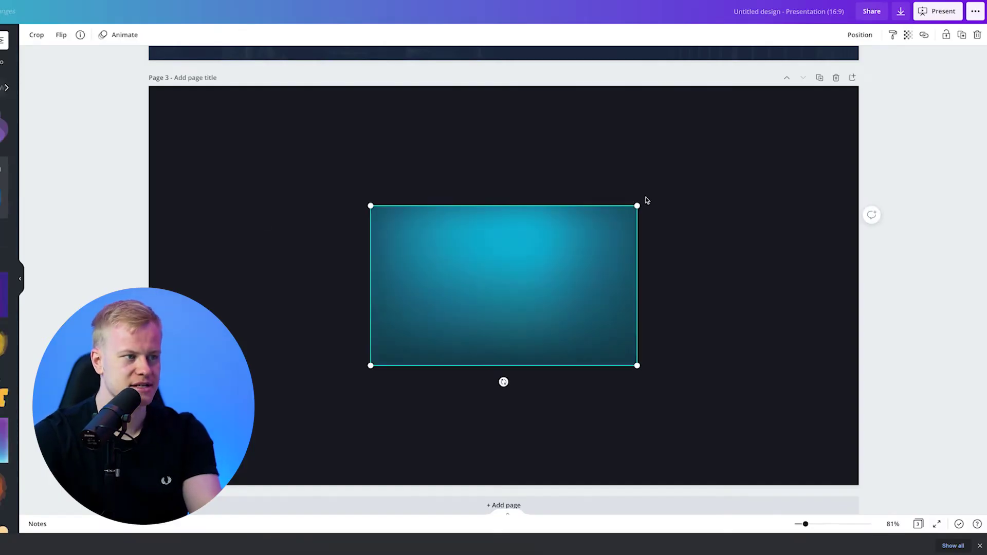
{"action": "left_click_drag", "start_coordinate": [637, 205], "coordinate": [891, 123]}
{"action": "left_click_drag", "start_coordinate": [682, 208], "coordinate": [559, 286]}
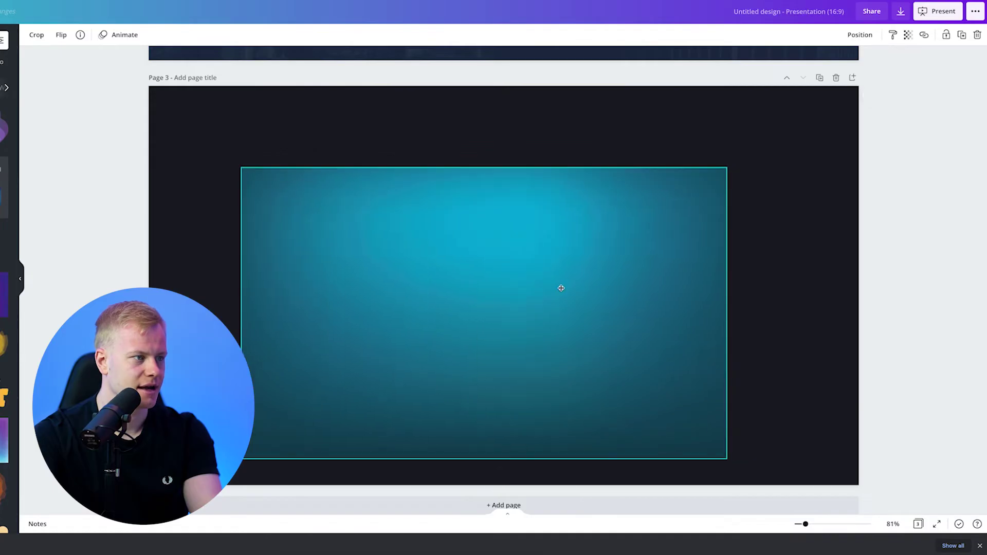
{"action": "left_click", "coordinate": [471, 154]}
{"action": "left_click", "coordinate": [479, 264]}
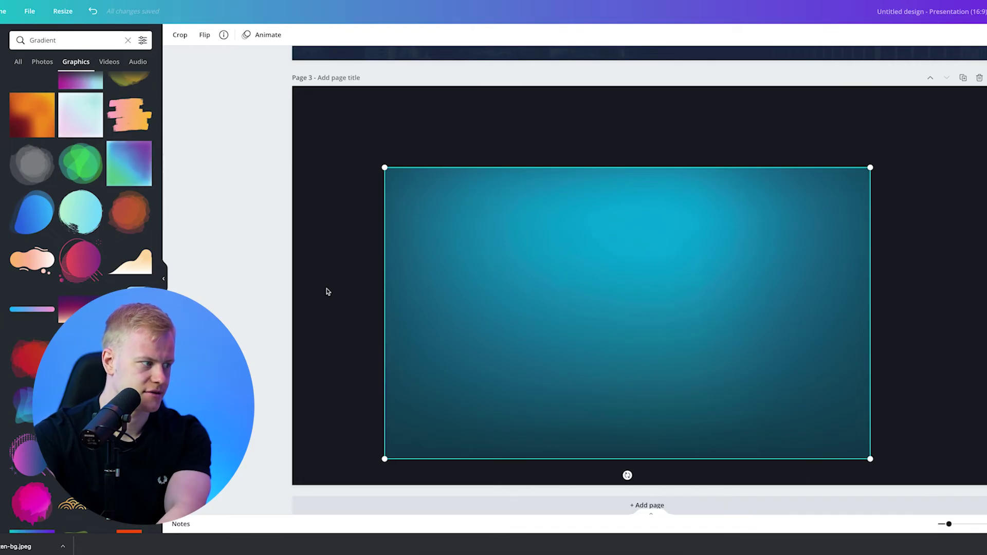
{"action": "key", "text": "Delete"}
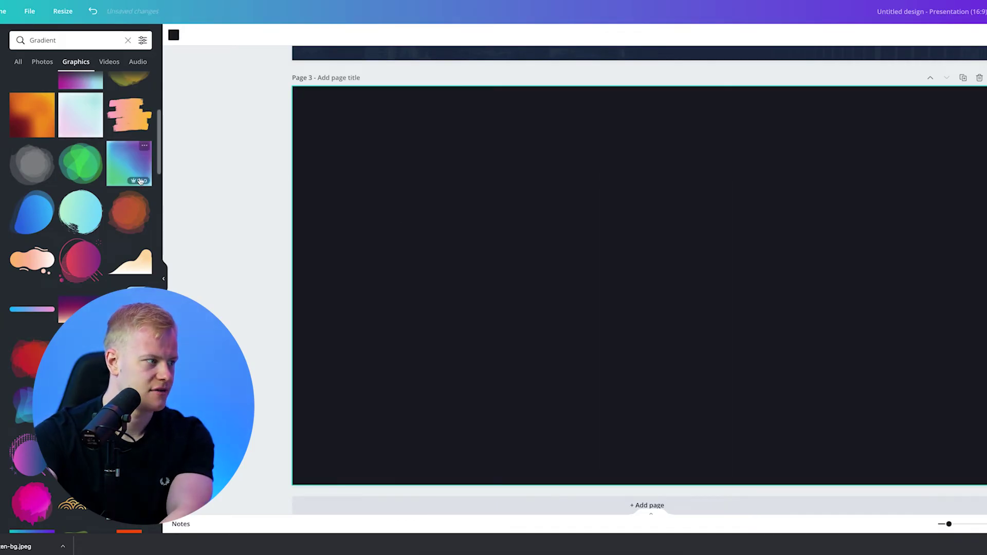
Place the teal-to-purple gradient on page 3 and scale it to cover the whole page
{"action": "key", "text": "ctrl+z"}
{"action": "left_click_drag", "start_coordinate": [569, 223], "coordinate": [371, 115]}
{"action": "left_click_drag", "start_coordinate": [578, 238], "coordinate": [984, 483]}
{"action": "left_click", "coordinate": [557, 241]}
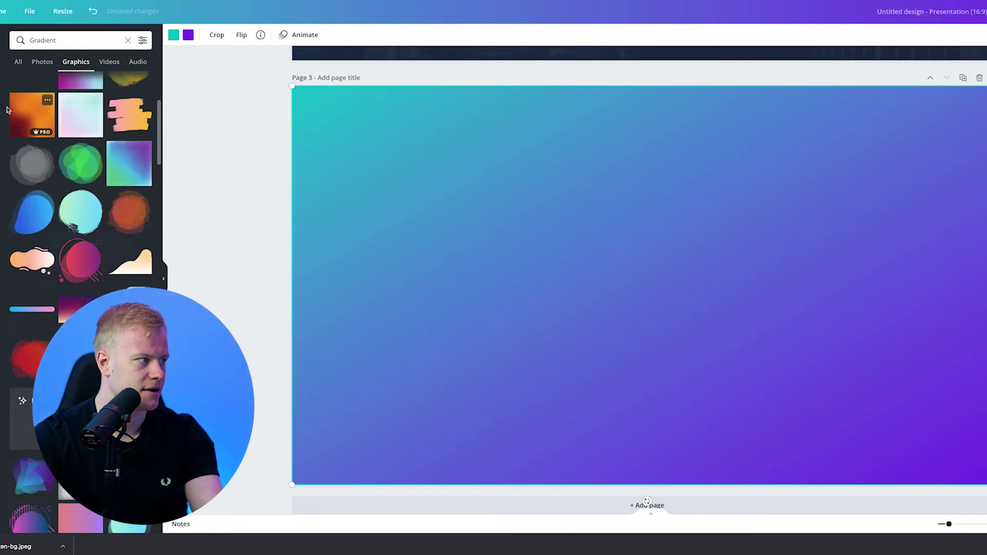
Search the library for "city", add the aerial city video and scale it to cover page 3
{"action": "left_click", "coordinate": [43, 63]}
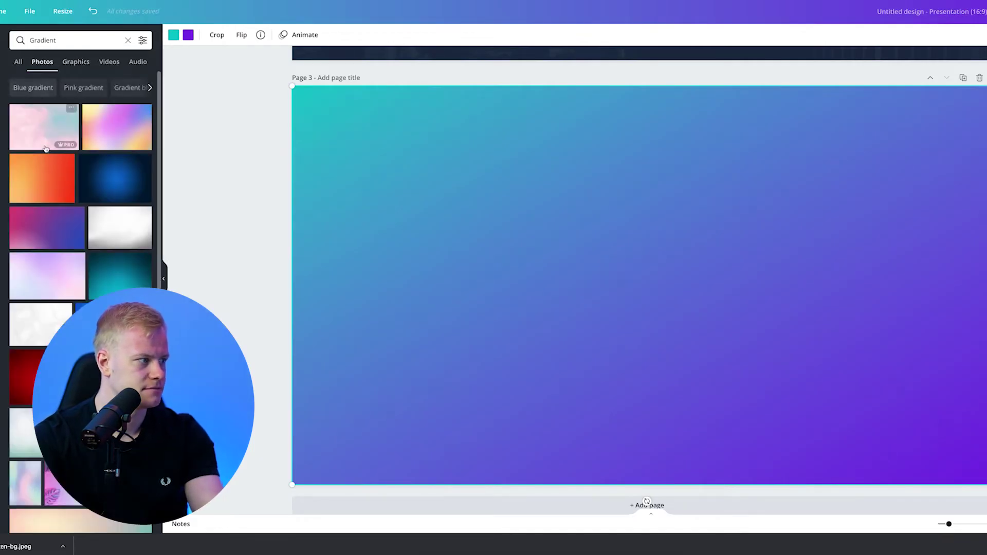
{"action": "left_click", "coordinate": [72, 40]}
{"action": "type", "text": "city"}
{"action": "key", "text": "Return"}
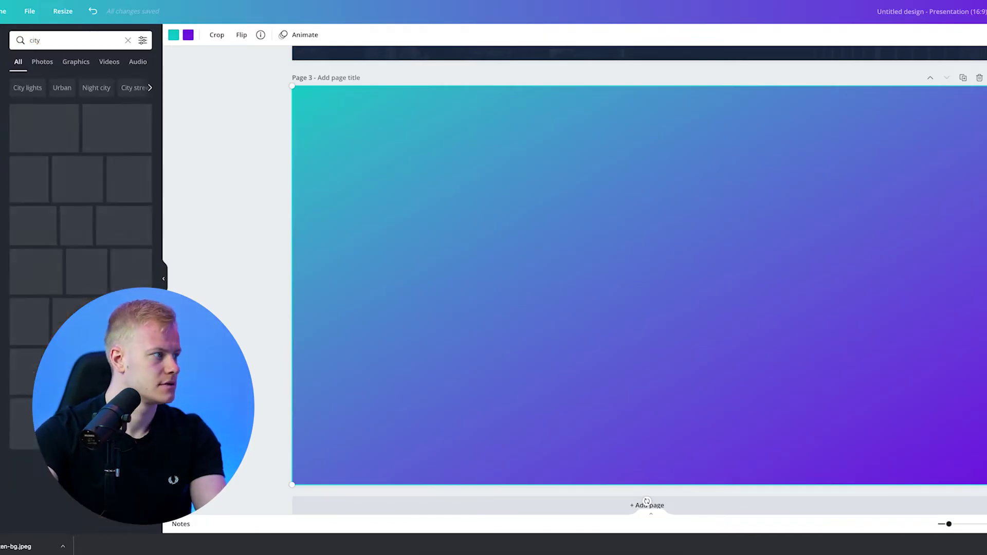
{"action": "left_click", "coordinate": [80, 127]}
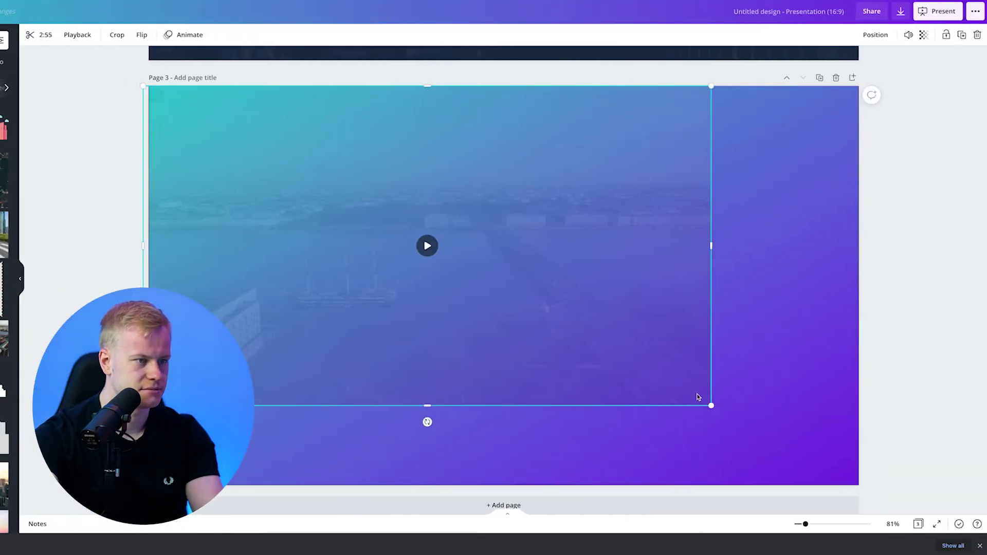
{"action": "left_click_drag", "start_coordinate": [696, 396], "coordinate": [879, 452]}
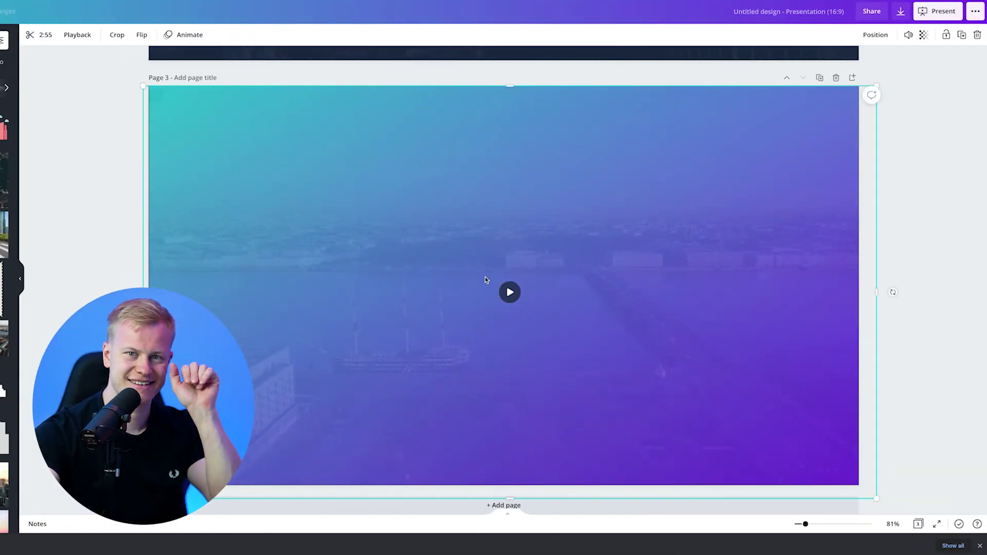
Preview the city video's playback and take the video off the top of the gradient
{"action": "left_click", "coordinate": [508, 293]}
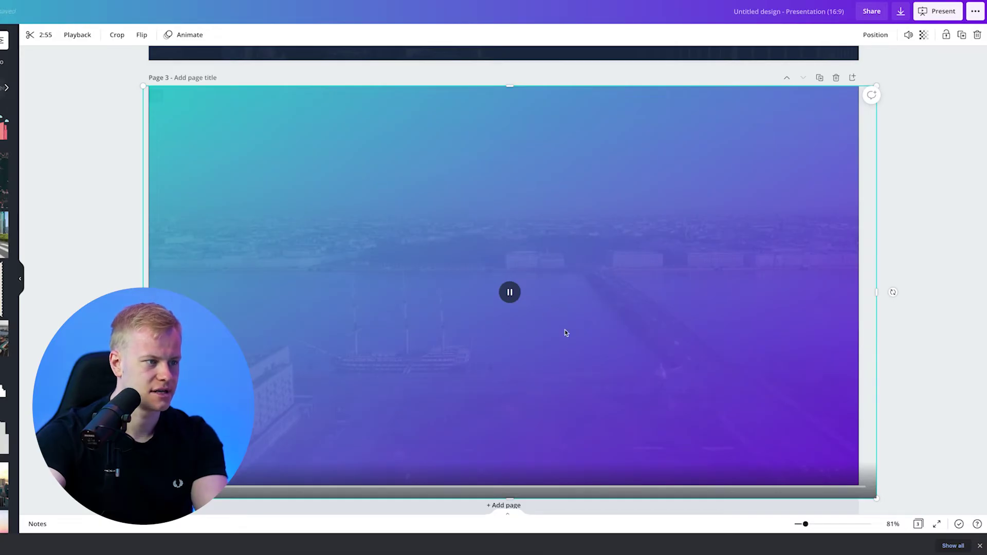
{"action": "left_click", "coordinate": [508, 292]}
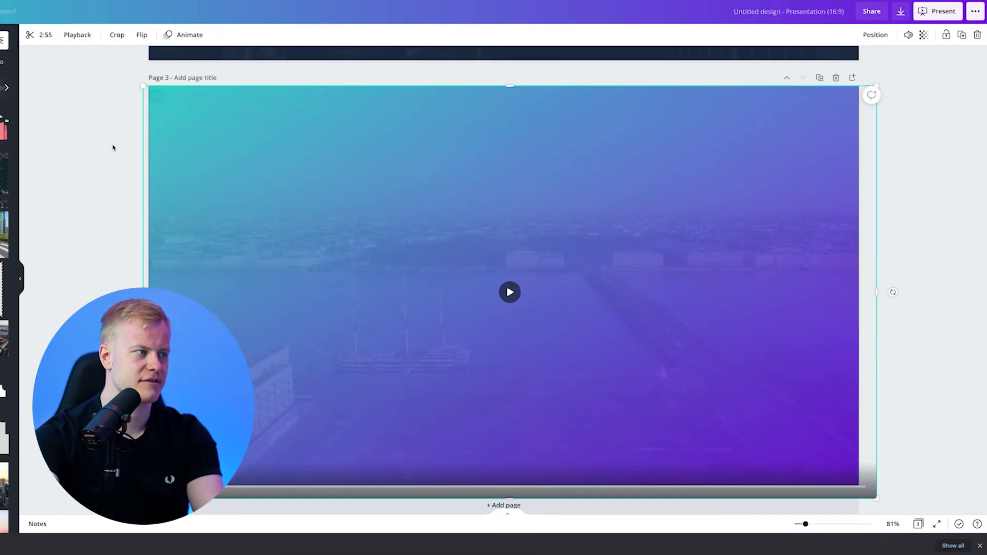
{"action": "key", "text": "Delete"}
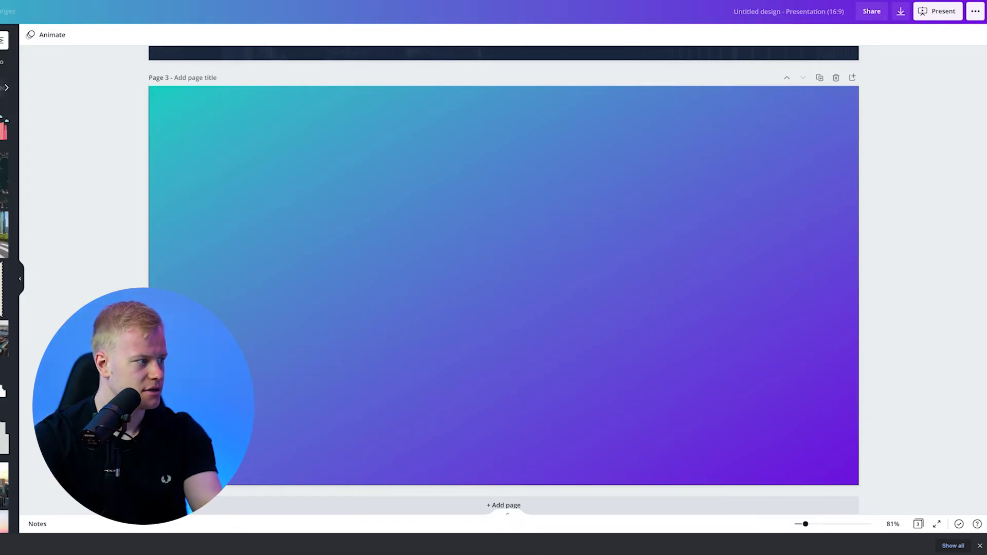
Recolour the gradient's teal to light blue and its purple to bright green, and make it semi-transparent over the city video
{"action": "left_click", "coordinate": [253, 183]}
{"action": "left_click", "coordinate": [116, 35]}
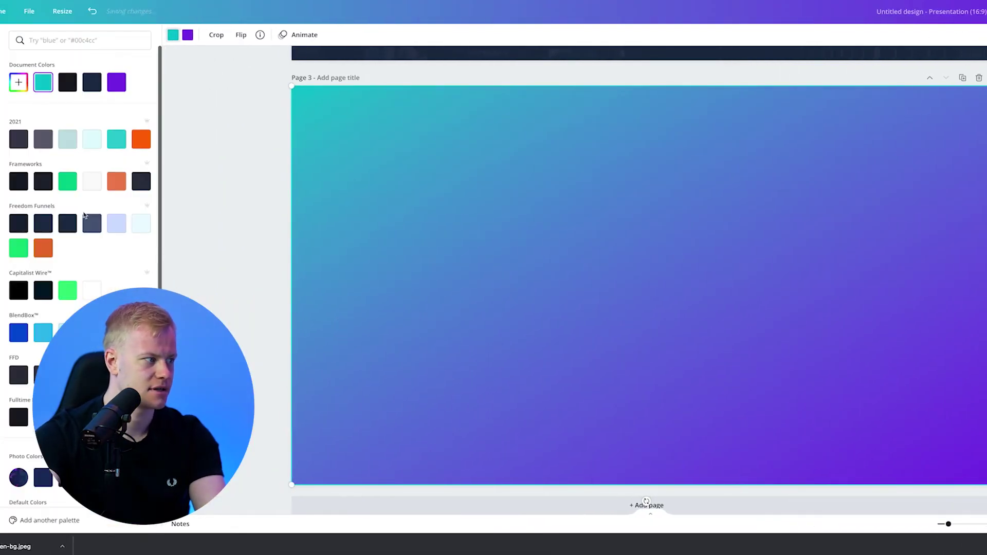
{"action": "left_click", "coordinate": [67, 333]}
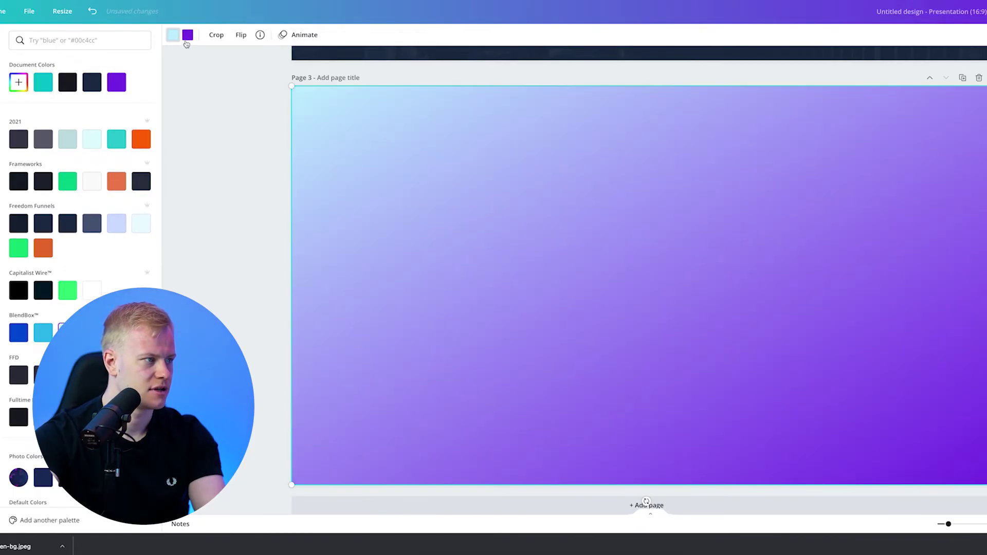
{"action": "left_click", "coordinate": [67, 291]}
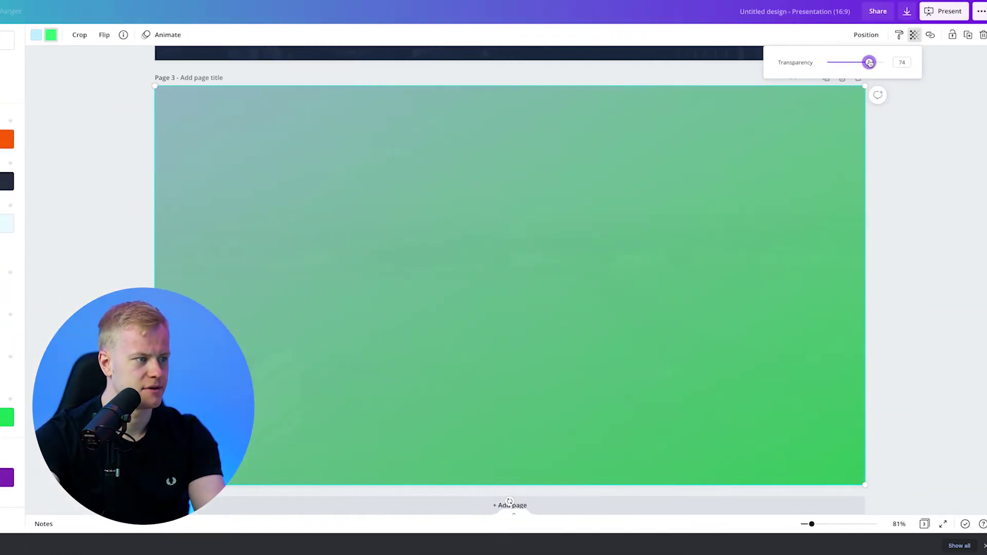
{"action": "left_click_drag", "start_coordinate": [868, 62], "coordinate": [860, 62]}
{"action": "left_click", "coordinate": [899, 203]}
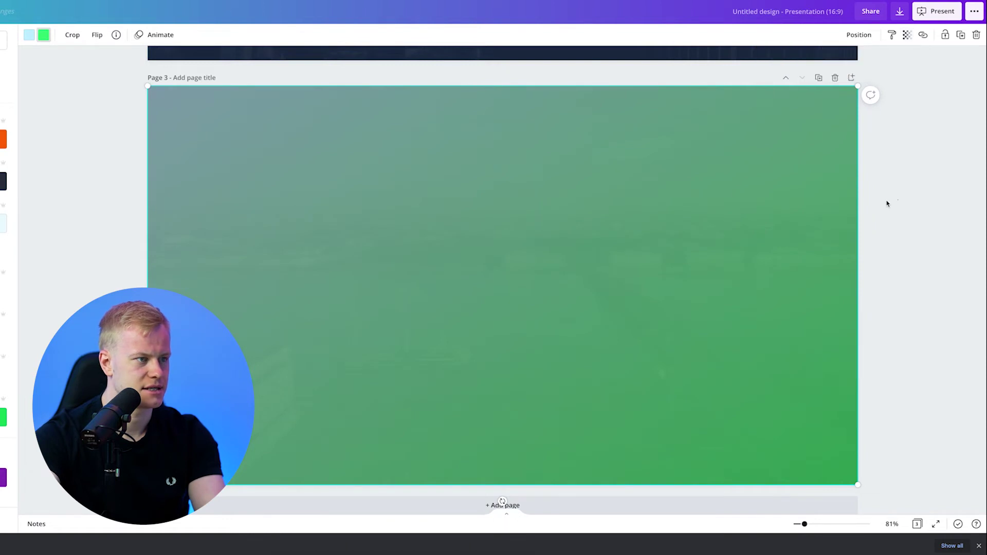
Move the light-blue-to-green gradient towards the right of page 3 and delete the city video behind it
{"action": "left_click_drag", "start_coordinate": [427, 198], "coordinate": [605, 206]}
{"action": "left_click", "coordinate": [287, 194]}
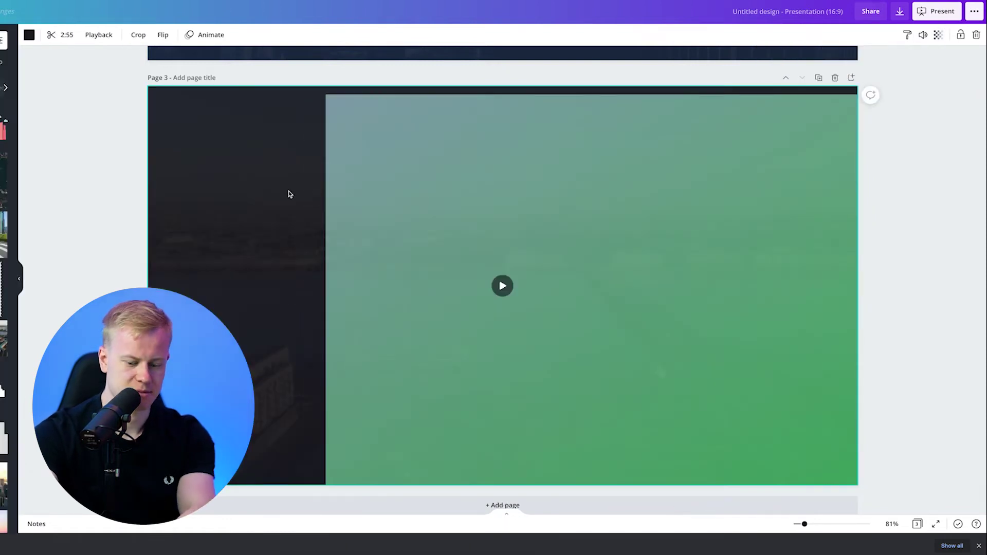
{"action": "left_click_drag", "start_coordinate": [262, 196], "coordinate": [740, 270]}
{"action": "key", "text": "BackSpace"}
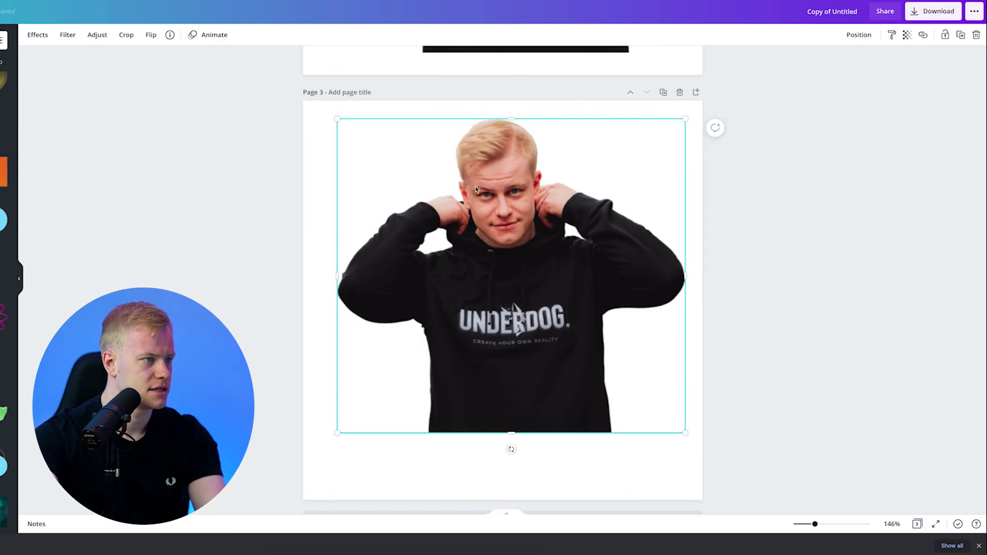
In the "Copy of Untitled" design, move page 3's cut-out portrait down to the page's bottom edge
{"action": "scroll", "coordinate": [475, 186], "scroll_direction": "up", "scroll_amount": 15}
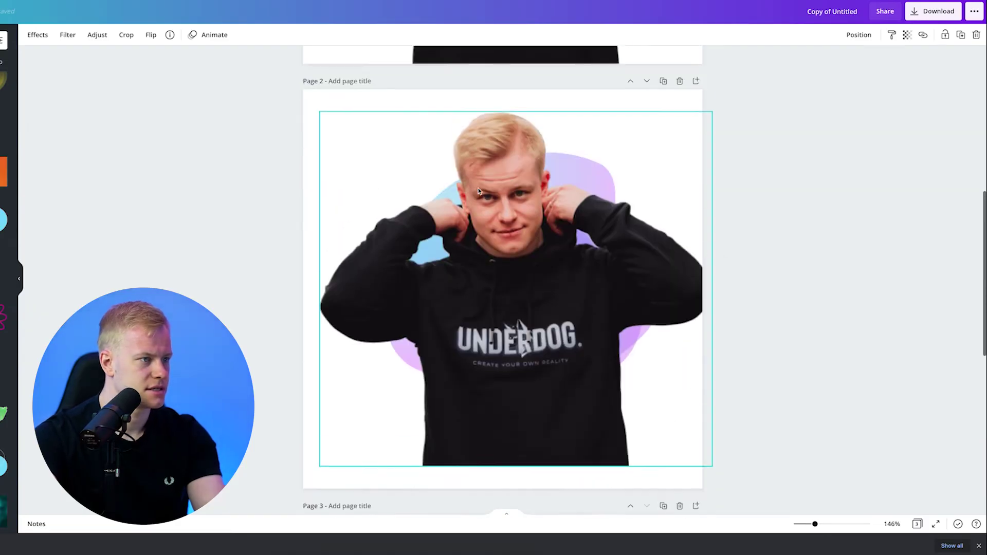
{"action": "scroll", "coordinate": [404, 271], "scroll_direction": "down", "scroll_amount": 5}
{"action": "scroll", "coordinate": [403, 271], "scroll_direction": "down", "scroll_amount": 8}
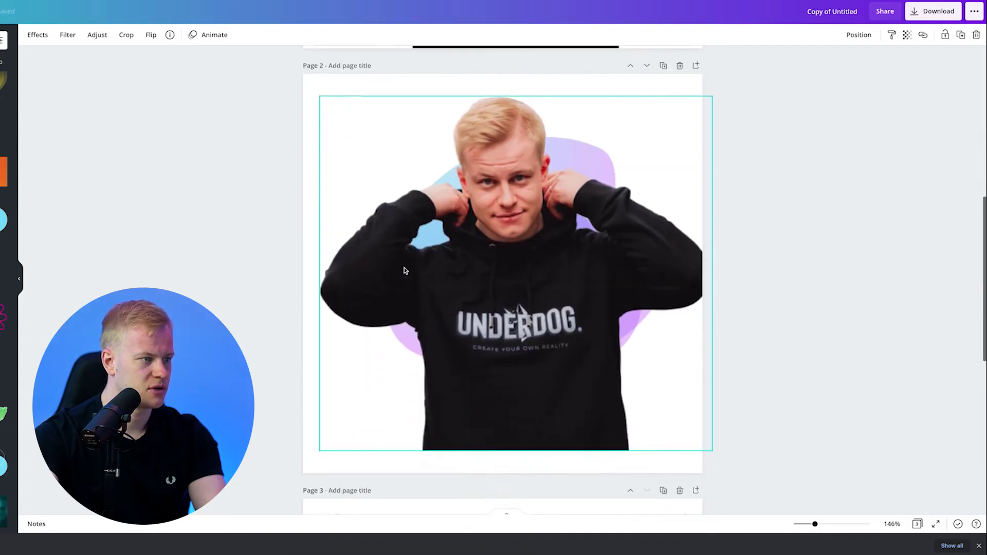
{"action": "left_click_drag", "start_coordinate": [474, 296], "coordinate": [465, 364]}
{"action": "left_click_drag", "start_coordinate": [524, 167], "coordinate": [527, 169]}
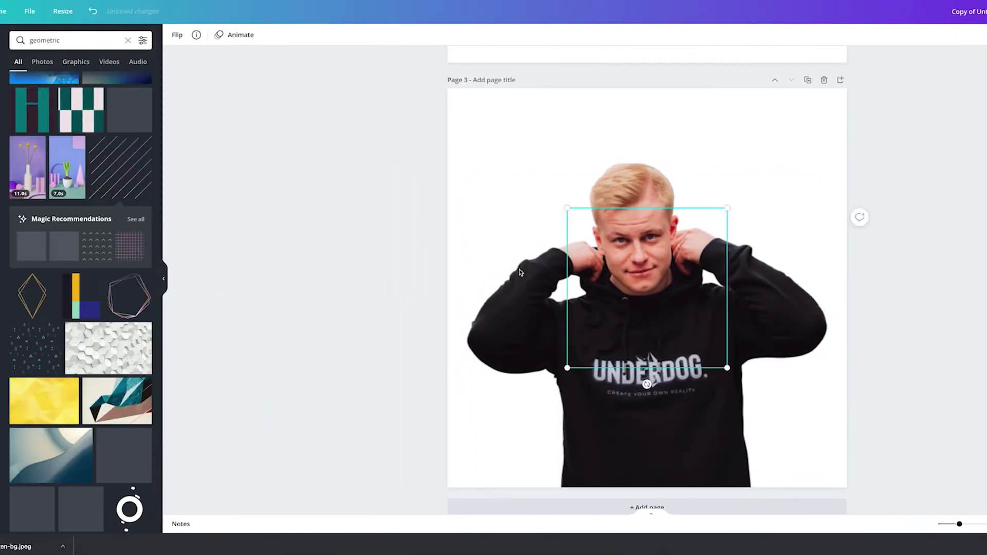
Enlarge the diagonal line pattern on page 3 and recolour its purple, pink and salmon to sky blue, light blue and white
{"action": "left_click", "coordinate": [164, 276]}
{"action": "left_click_drag", "start_coordinate": [645, 208], "coordinate": [749, 128]}
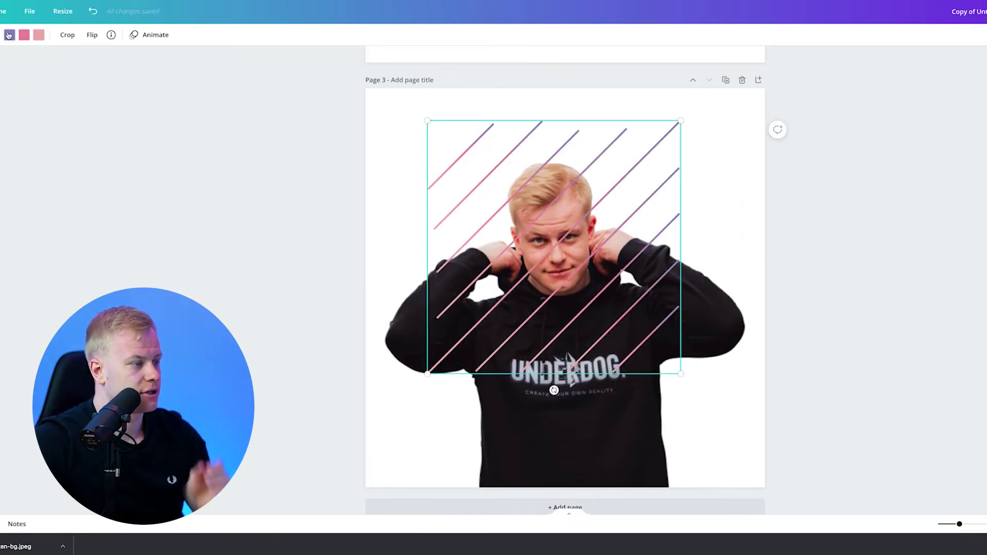
{"action": "left_click", "coordinate": [9, 35]}
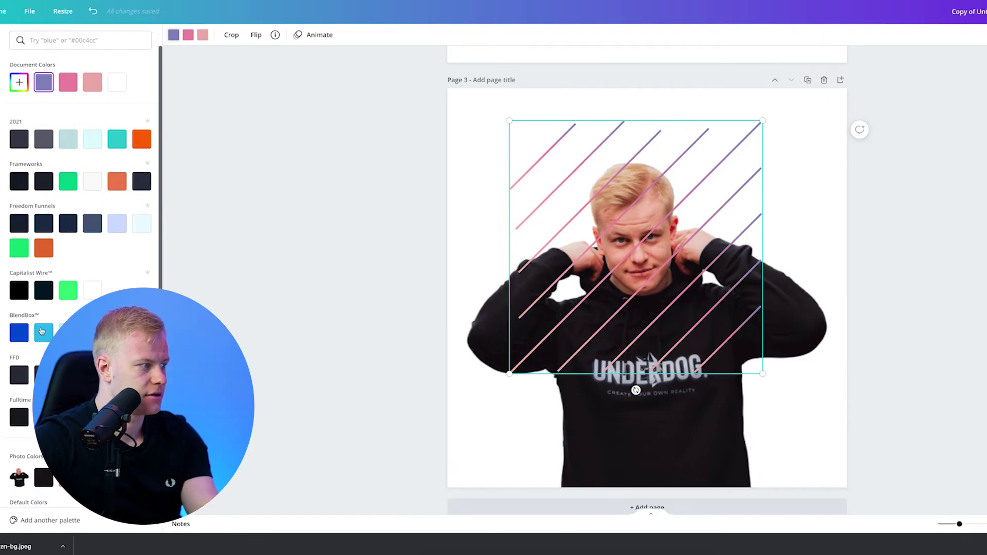
{"action": "left_click", "coordinate": [21, 332]}
{"action": "left_click", "coordinate": [44, 333]}
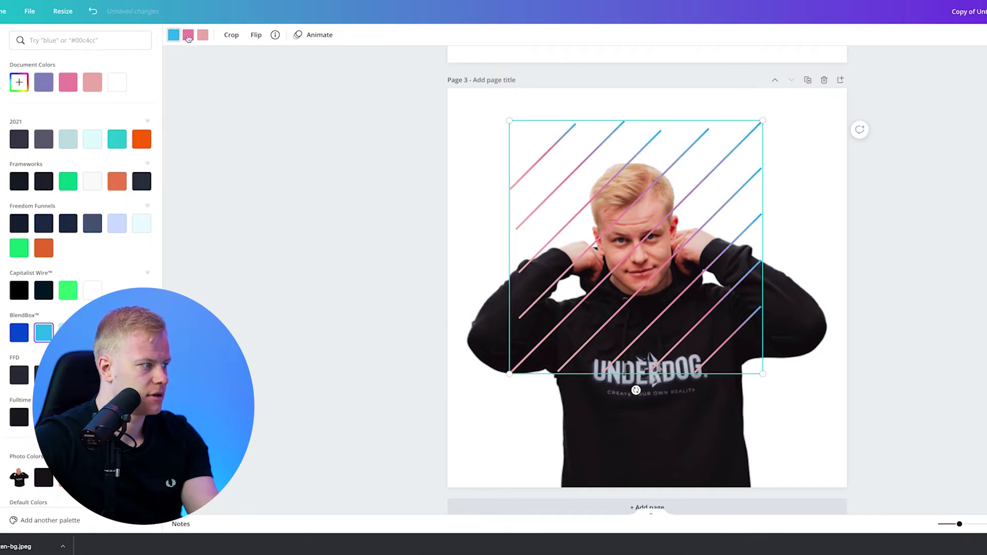
{"action": "left_click", "coordinate": [67, 333]}
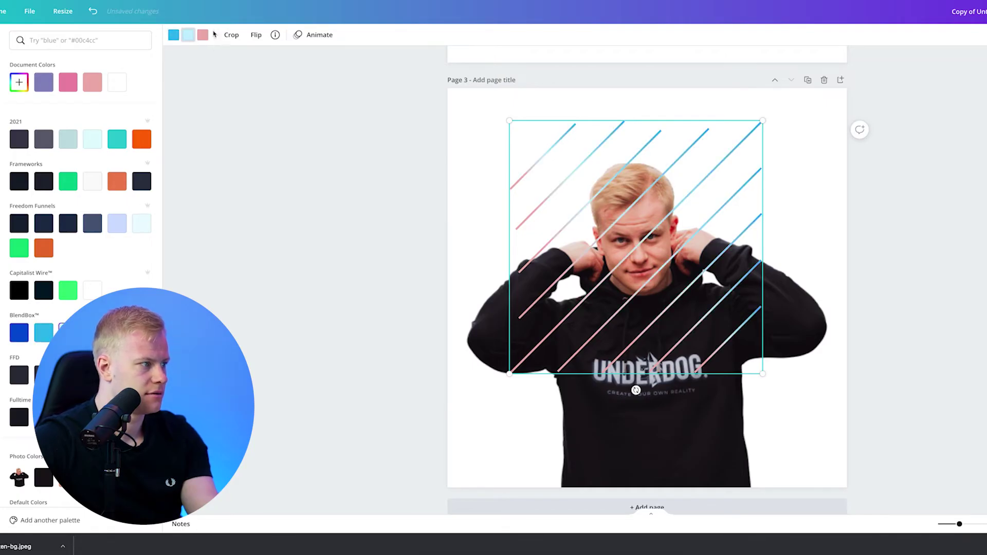
{"action": "left_click", "coordinate": [93, 291]}
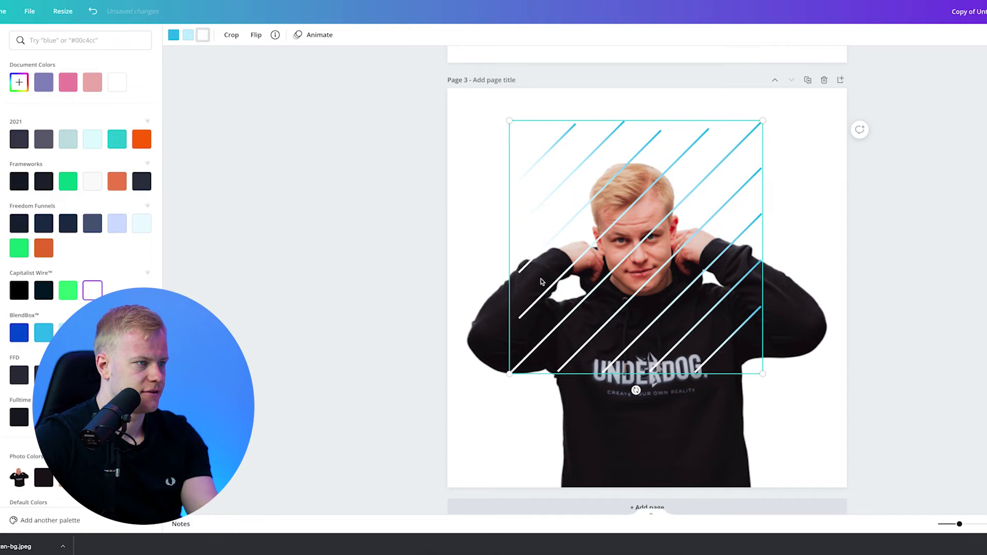
Send the diagonal line pattern behind the portrait and flip it vertically
{"action": "left_click", "coordinate": [971, 35]}
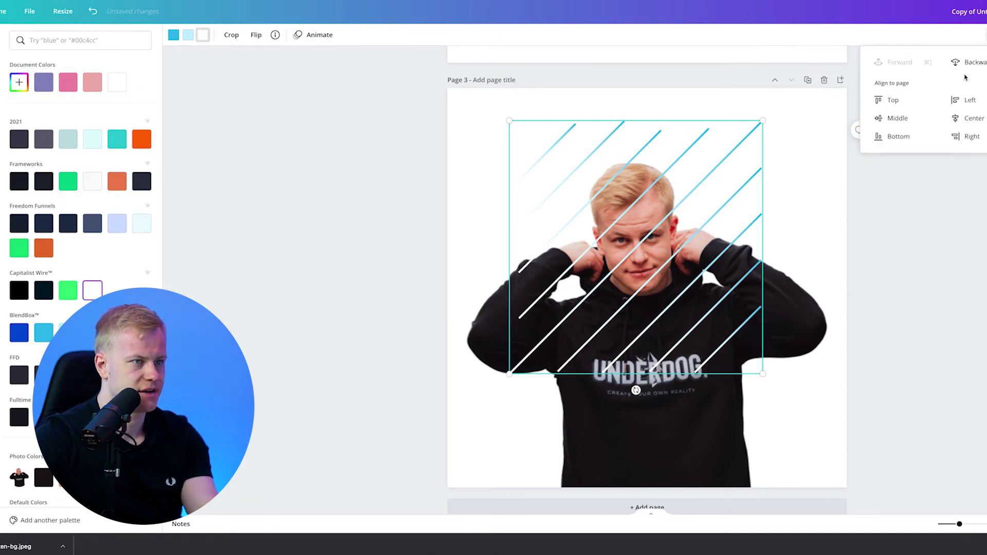
{"action": "left_click", "coordinate": [974, 62]}
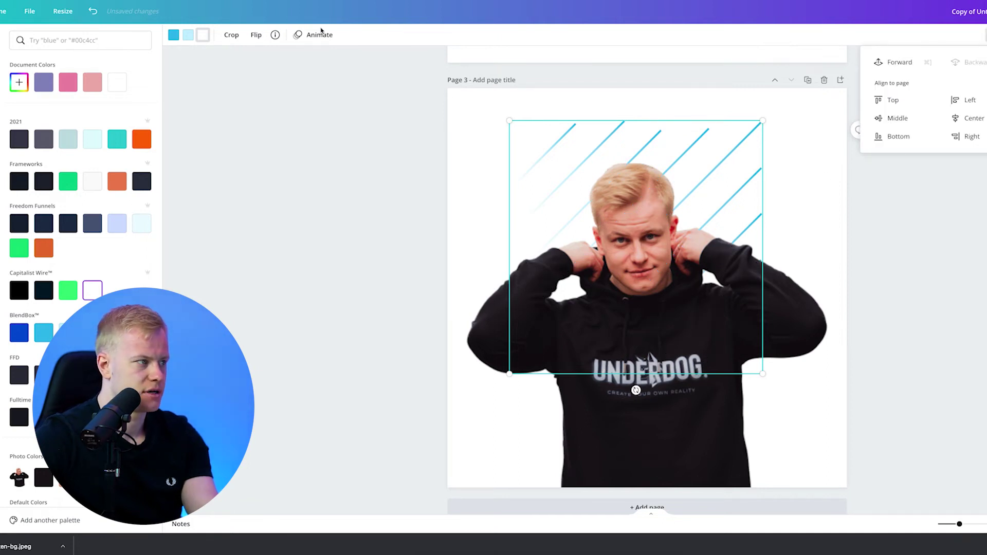
{"action": "left_click", "coordinate": [275, 35]}
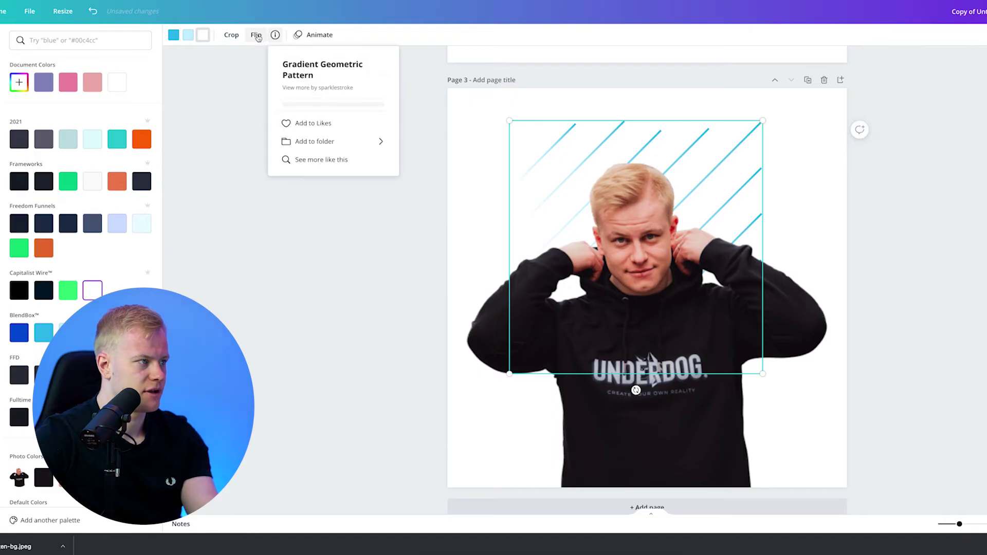
{"action": "left_click", "coordinate": [256, 35]}
{"action": "left_click", "coordinate": [268, 58]}
{"action": "left_click", "coordinate": [262, 79]}
{"action": "left_click", "coordinate": [262, 78]}
{"action": "left_click", "coordinate": [278, 60]}
{"action": "left_click", "coordinate": [280, 78]}
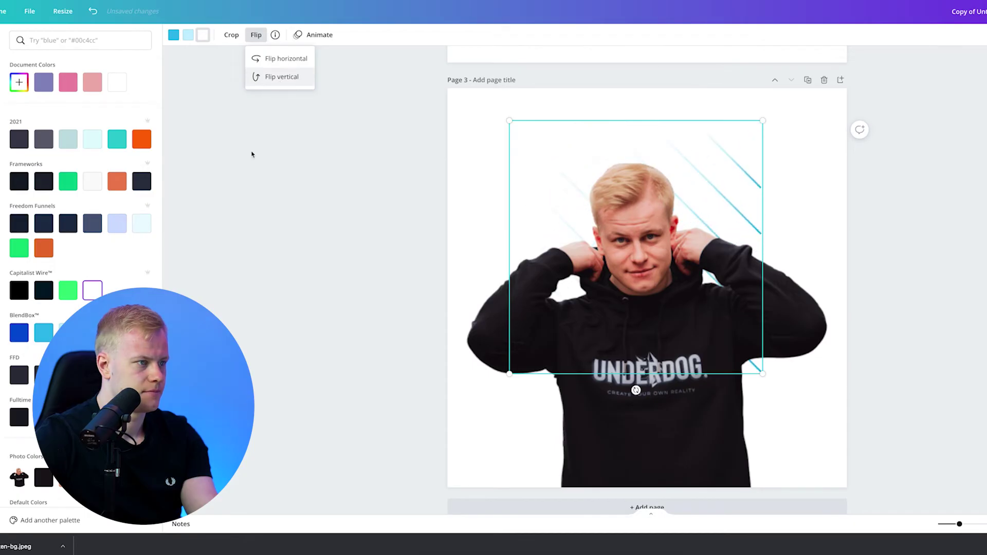
{"action": "left_click", "coordinate": [254, 262]}
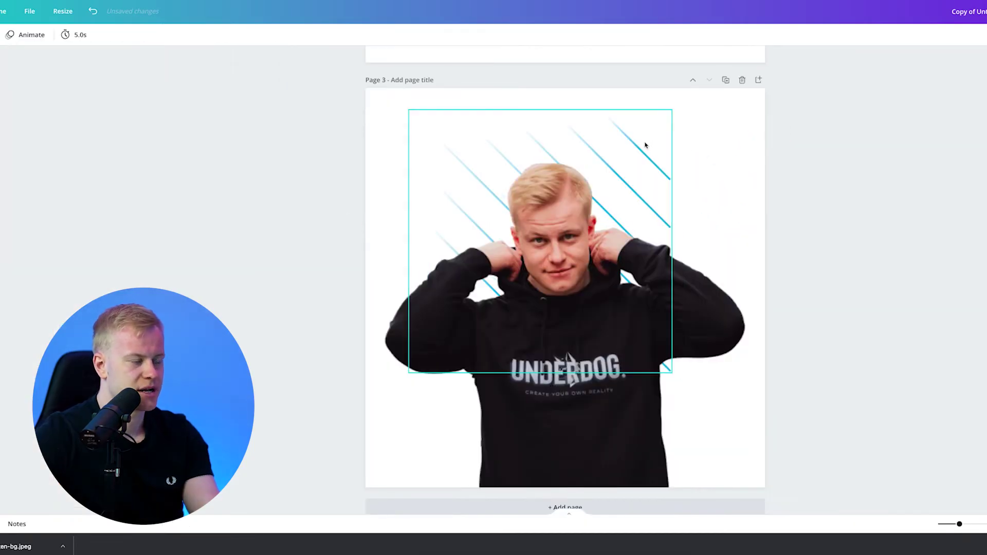
Move the diagonal line pattern slightly and rotate it clockwise so its lines run steeper behind the portrait on page 3
{"action": "left_click", "coordinate": [645, 145]}
{"action": "left_click_drag", "start_coordinate": [645, 142], "coordinate": [642, 138]}
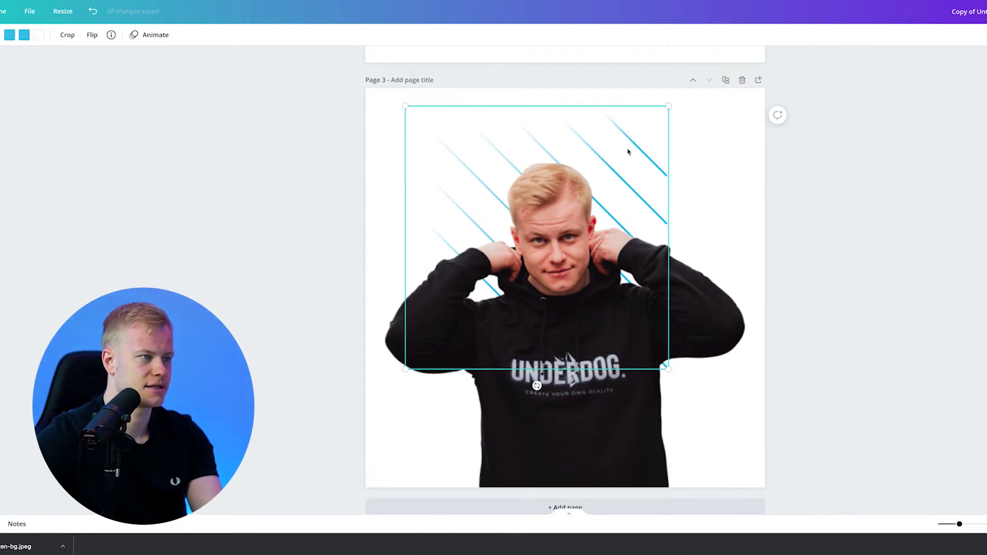
{"action": "left_click_drag", "start_coordinate": [535, 385], "coordinate": [501, 384]}
{"action": "mouse_move", "coordinate": [492, 160]}
{"action": "left_mouse_down"}
{"action": "mouse_move", "coordinate": [488, 206]}
{"action": "mouse_move", "coordinate": [487, 168]}
{"action": "left_mouse_up"}
{"action": "left_click", "coordinate": [493, 168]}
{"action": "left_click", "coordinate": [922, 189]}
{"action": "left_click_drag", "start_coordinate": [608, 287], "coordinate": [606, 289]}
{"action": "left_click", "coordinate": [586, 148]}
{"action": "double_click", "coordinate": [658, 291]}
{"action": "left_click", "coordinate": [827, 154]}
{"action": "left_click", "coordinate": [643, 156]}
{"action": "left_click", "coordinate": [639, 155]}
{"action": "double_click", "coordinate": [495, 128]}
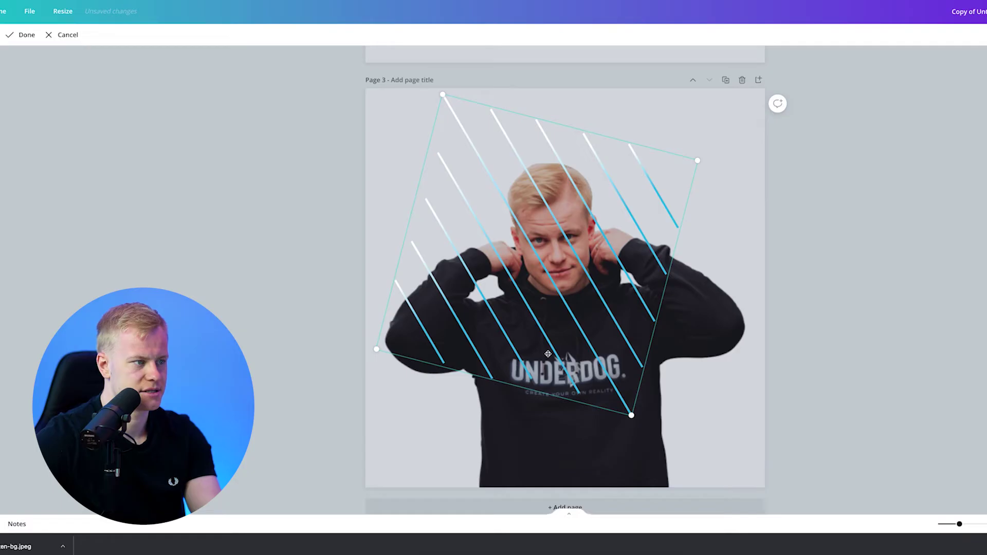
{"action": "left_click", "coordinate": [895, 160]}
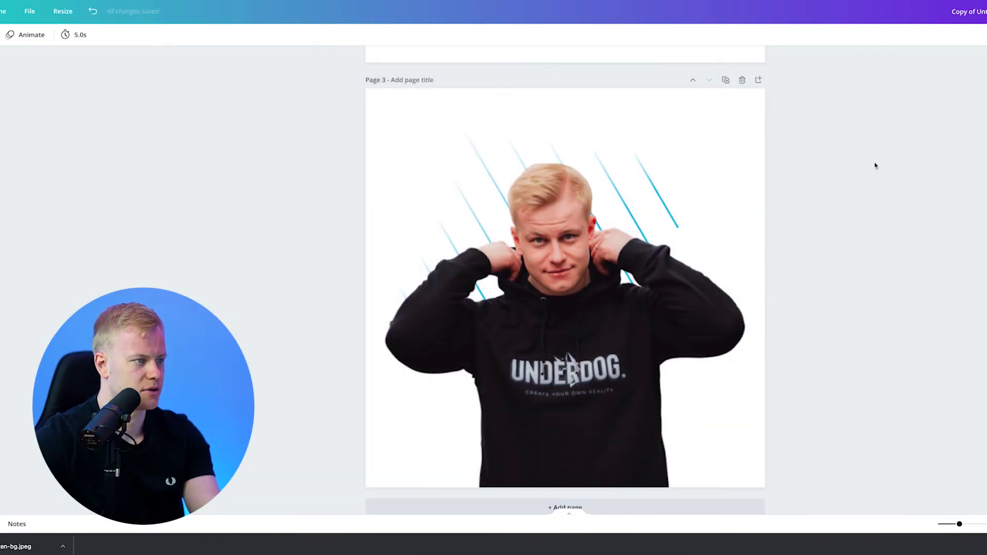
Resize page 3's portrait to nearly the page width, centred horizontally on the bottom edge
{"action": "left_click", "coordinate": [664, 285]}
{"action": "left_click_drag", "start_coordinate": [746, 161], "coordinate": [797, 111]}
{"action": "left_click_drag", "start_coordinate": [690, 240], "coordinate": [683, 246]}
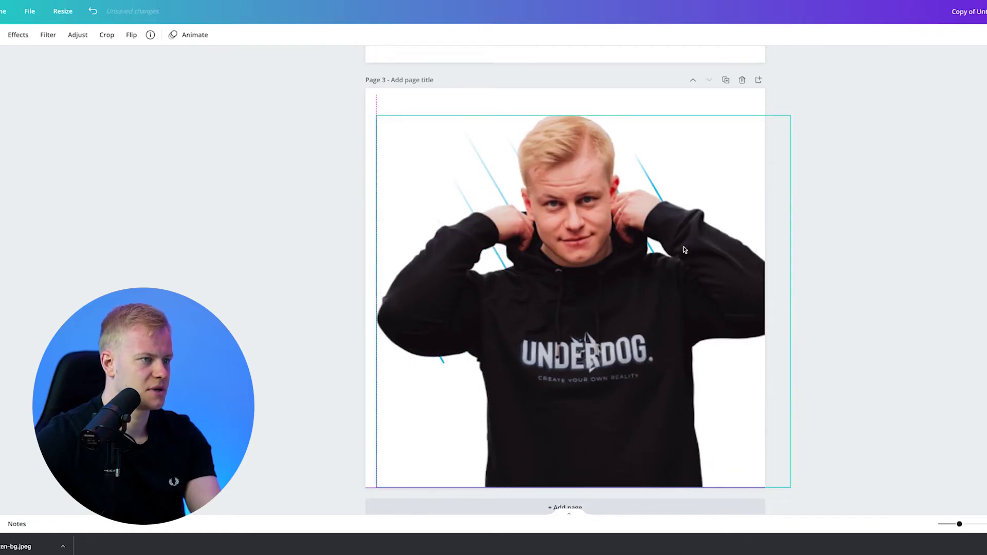
{"action": "left_click_drag", "start_coordinate": [792, 118], "coordinate": [759, 141]}
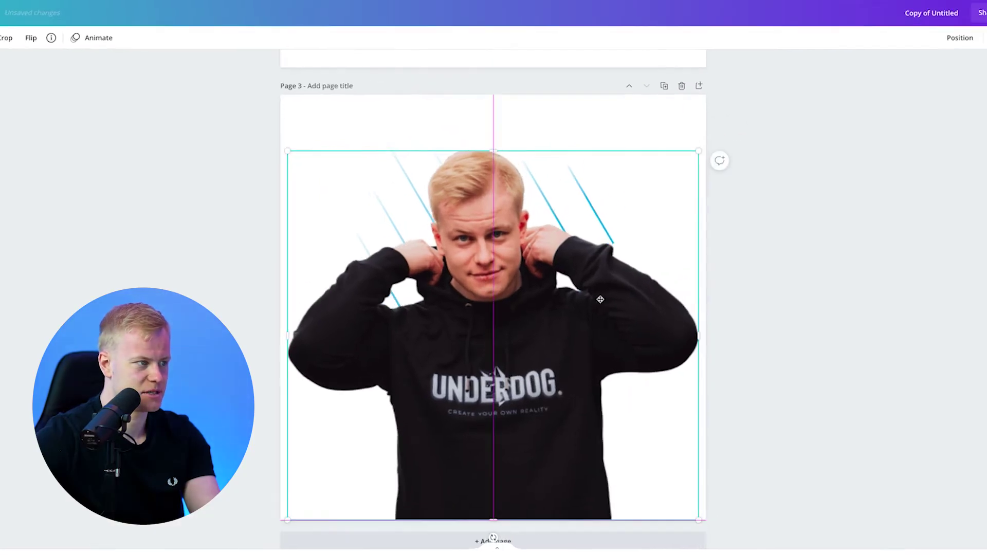
Download all three pages as PNG images, then switch to ClickFunnels and upload them to its image library
{"action": "left_click", "coordinate": [906, 17]}
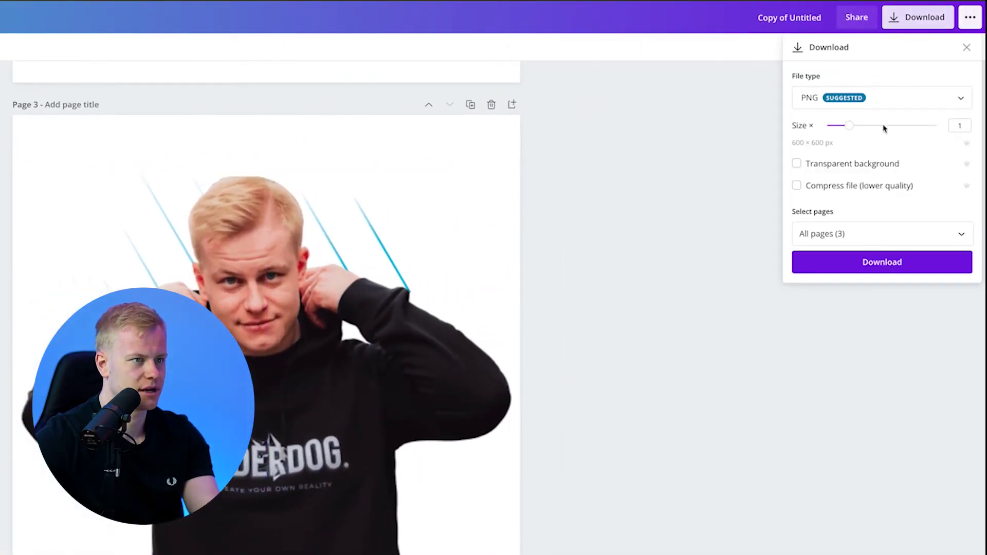
{"action": "left_click", "coordinate": [847, 257]}
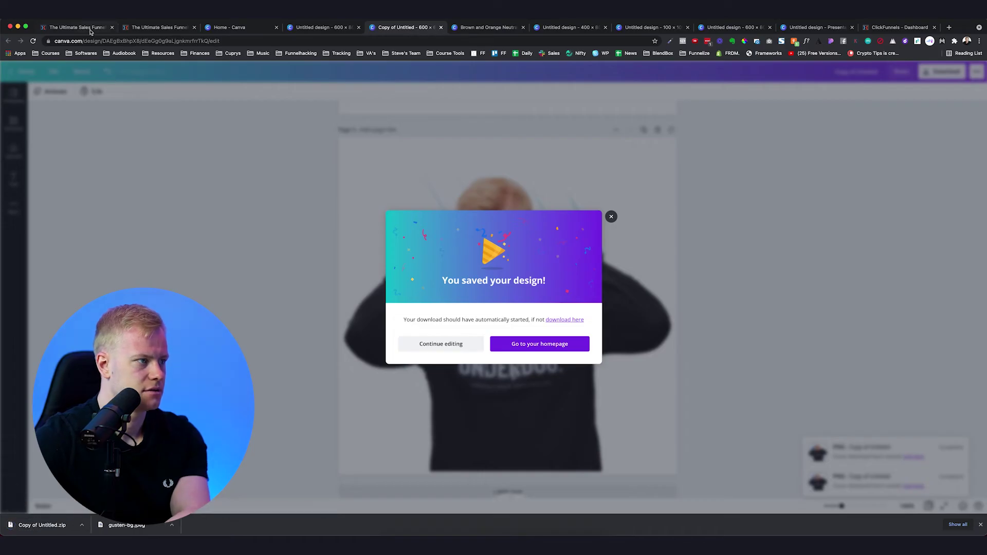
{"action": "left_click", "coordinate": [85, 27]}
{"action": "left_click", "coordinate": [604, 226]}
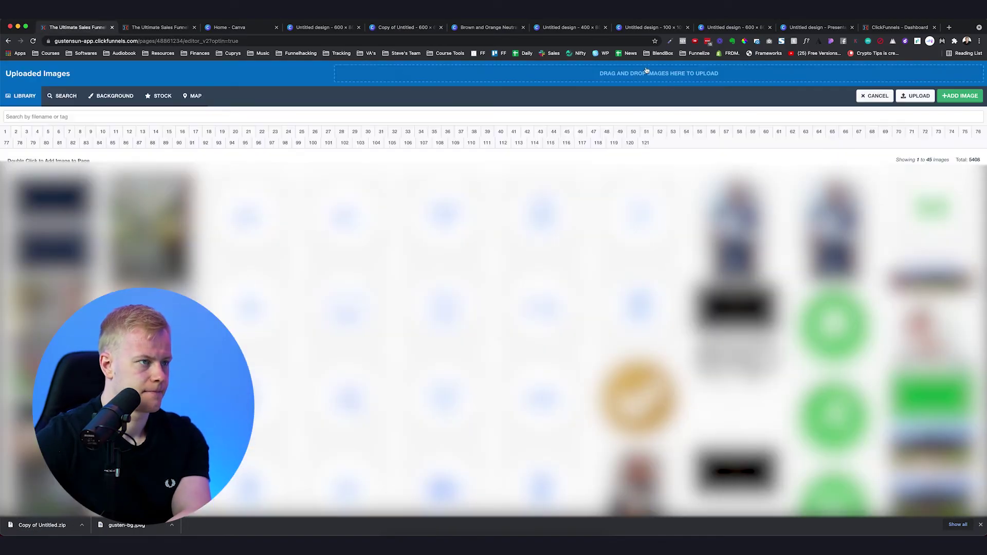
{"action": "left_click_drag", "start_coordinate": [647, 71], "coordinate": [359, 74]}
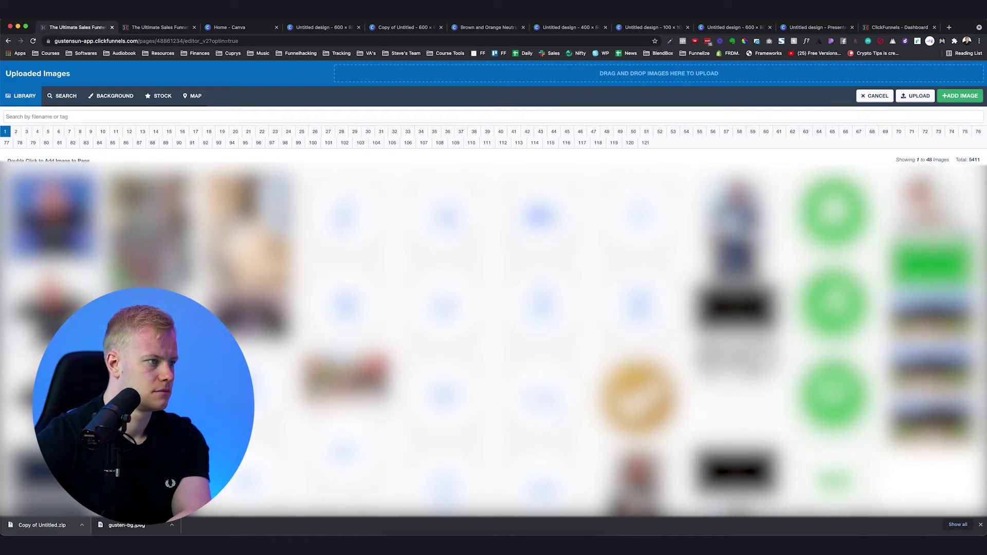
Use the uploaded portrait with the glossy blue-and-purple shape as the hero section's image in ClickFunnels
{"action": "double_click", "coordinate": [434, 205]}
{"action": "left_click", "coordinate": [682, 162]}
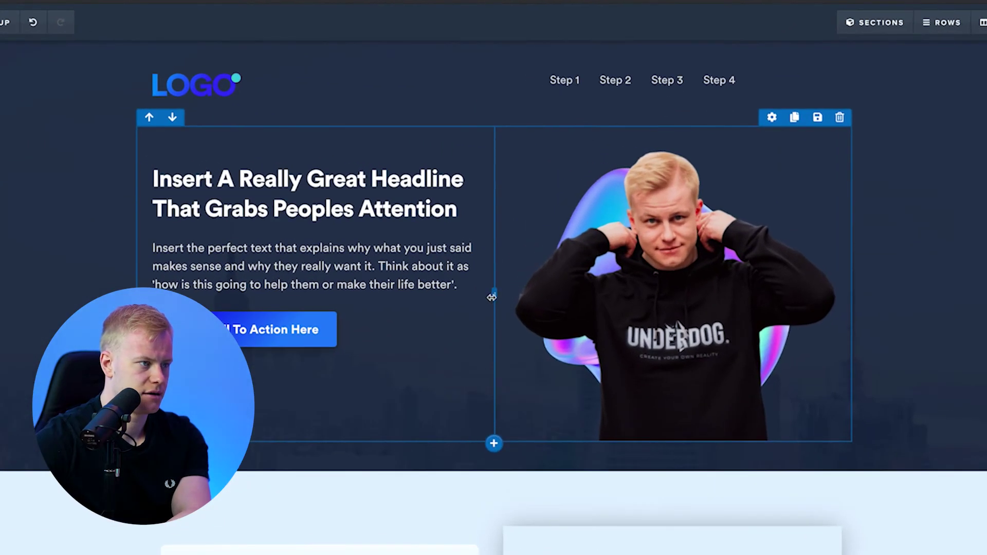
{"action": "left_click_drag", "start_coordinate": [491, 297], "coordinate": [434, 311]}
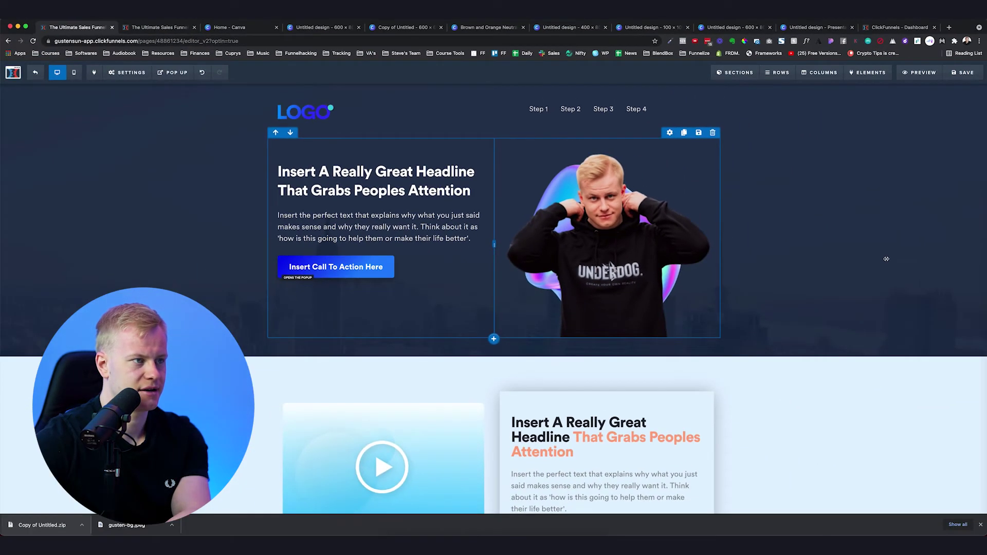
Replace the hero section's image with the uploaded portrait that has the diagonal line pattern
{"action": "left_click", "coordinate": [685, 222]}
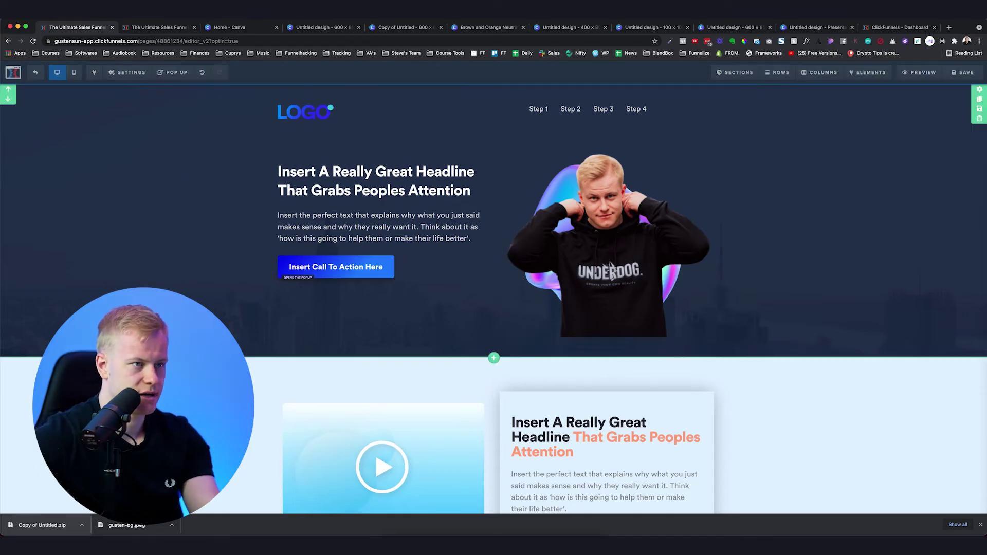
{"action": "left_click", "coordinate": [969, 158]}
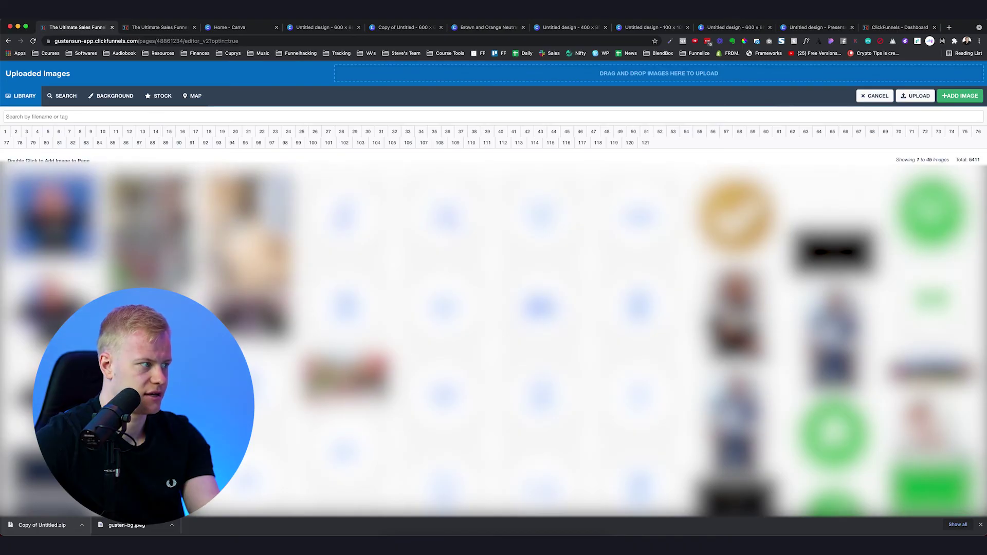
{"action": "double_click", "coordinate": [60, 210]}
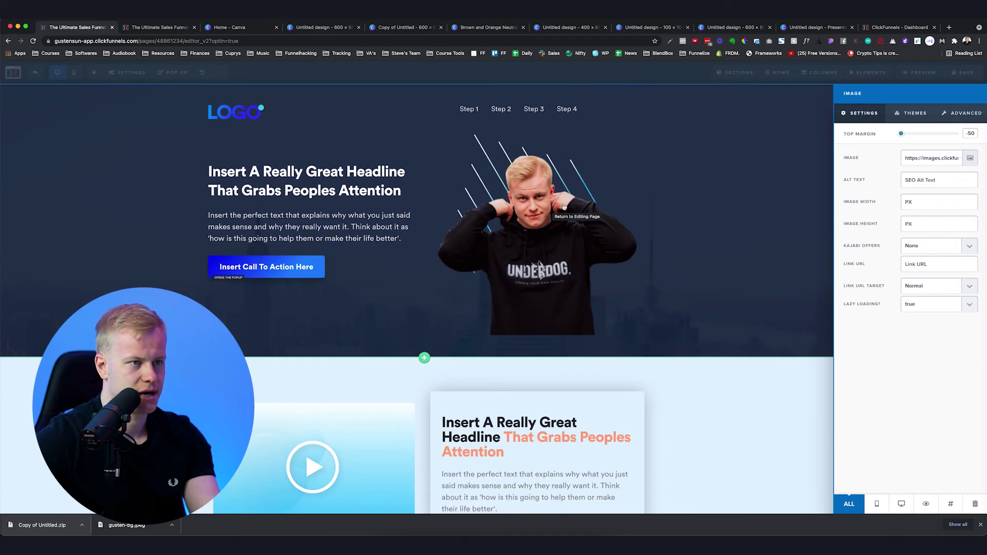
Swap the hero image for the portrait with the muted blue-and-purple shape and close the image settings
{"action": "double_click", "coordinate": [591, 195]}
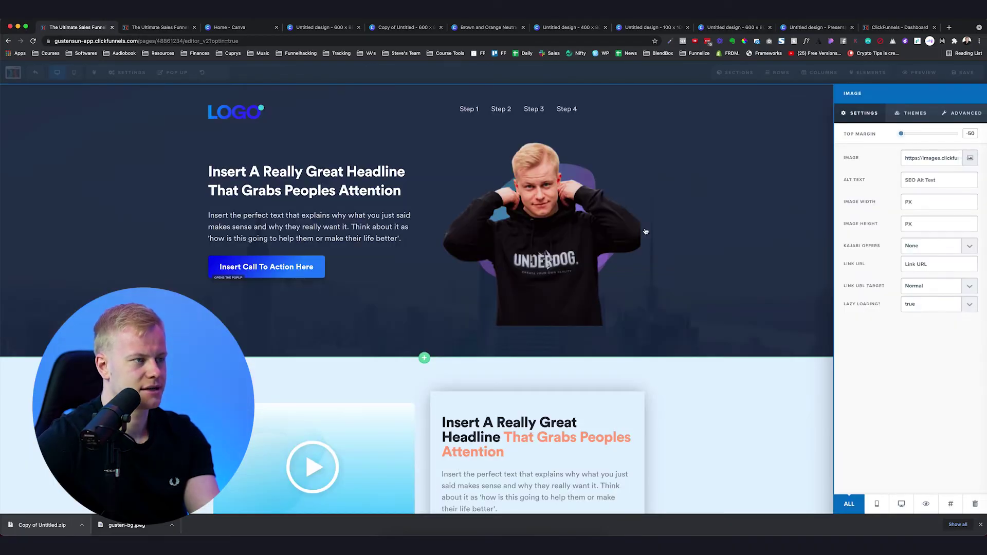
{"action": "left_click", "coordinate": [688, 219]}
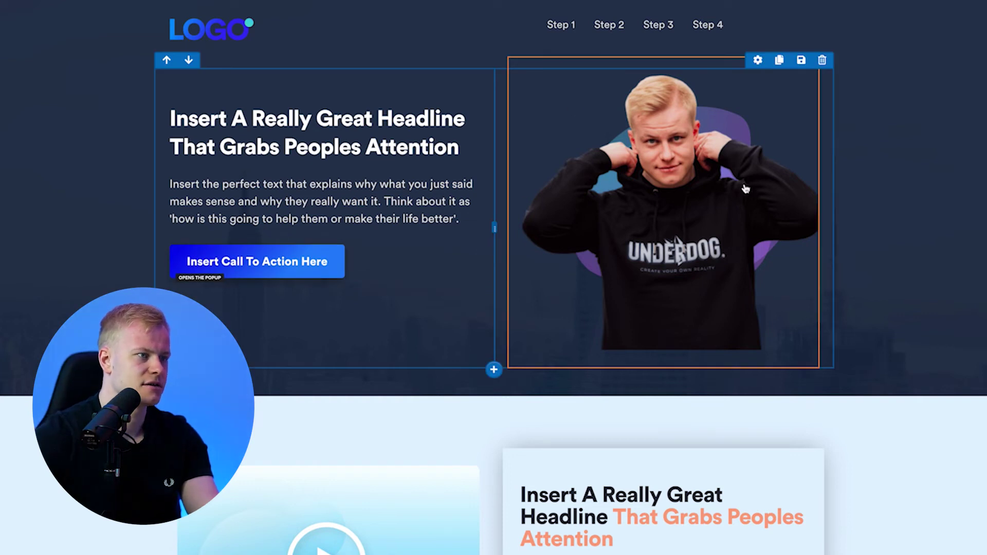
{"action": "left_click", "coordinate": [597, 208]}
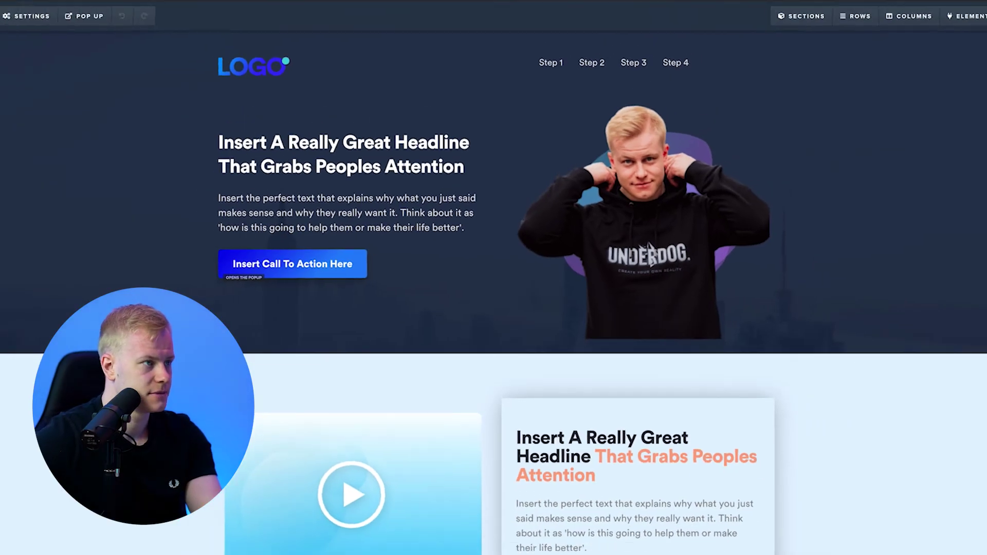
Close the download confirmation in the Canva design and look over the ClickFunnels page with its hero image
{"action": "left_click", "coordinate": [442, 27]}
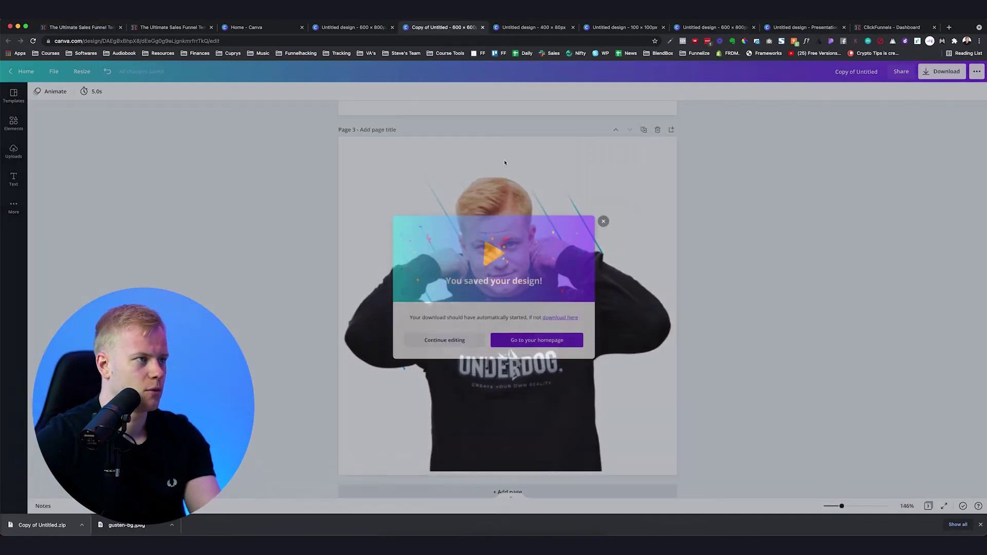
{"action": "left_click", "coordinate": [504, 160]}
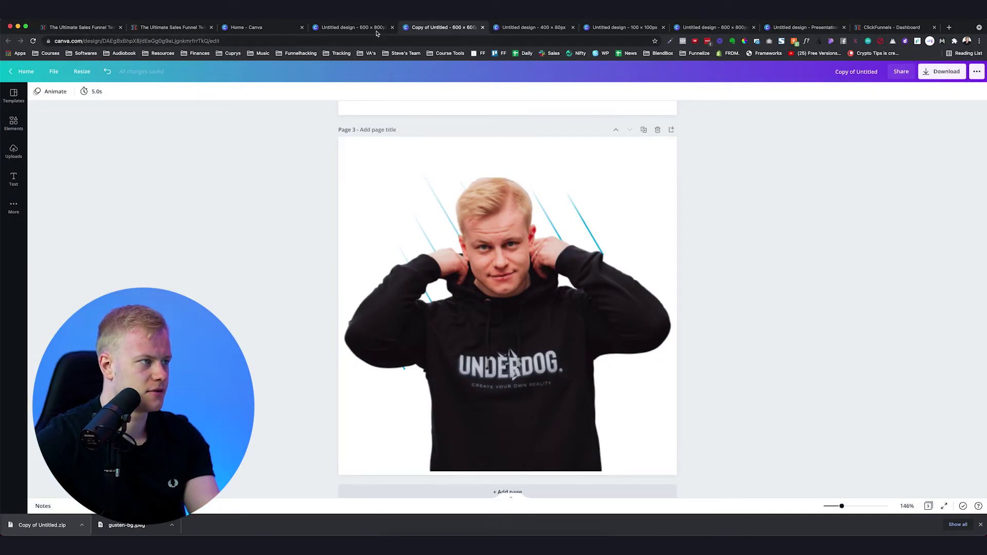
{"action": "left_click", "coordinate": [83, 27]}
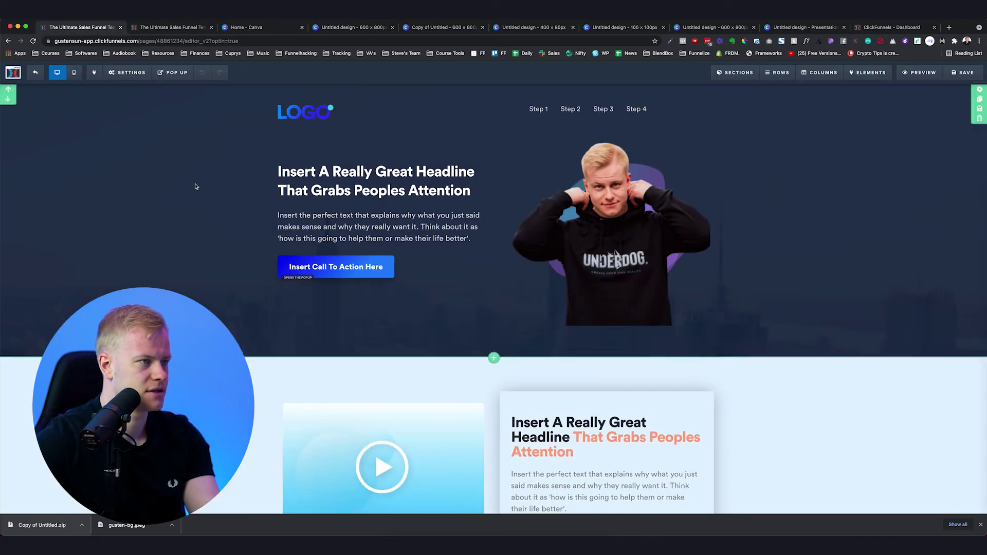
{"action": "scroll", "coordinate": [492, 232], "scroll_direction": "down", "scroll_amount": 8}
{"action": "scroll", "coordinate": [489, 229], "scroll_direction": "up", "scroll_amount": 8}
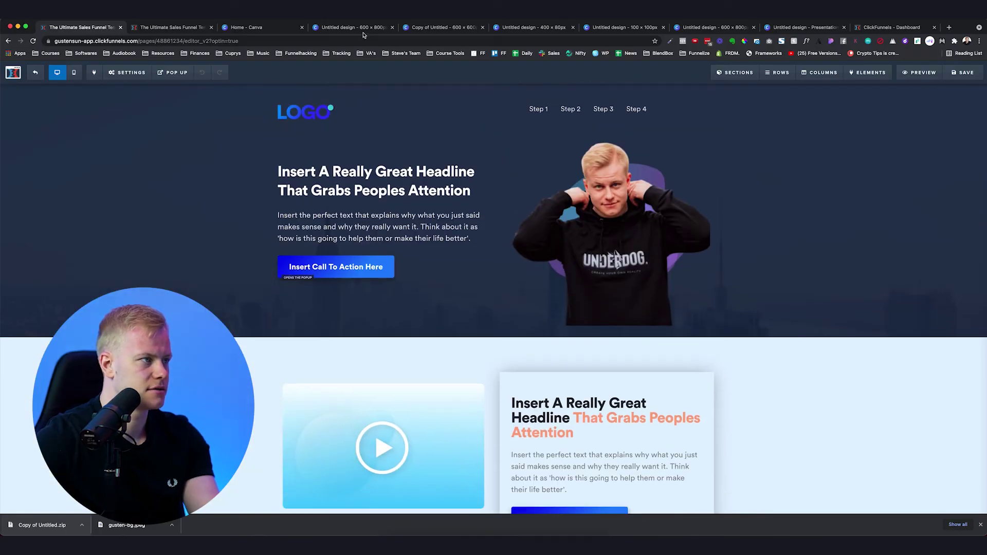
In Canva's blank 400 × 80 px design, search the elements for "funnel icon"
{"action": "left_click", "coordinate": [547, 28]}
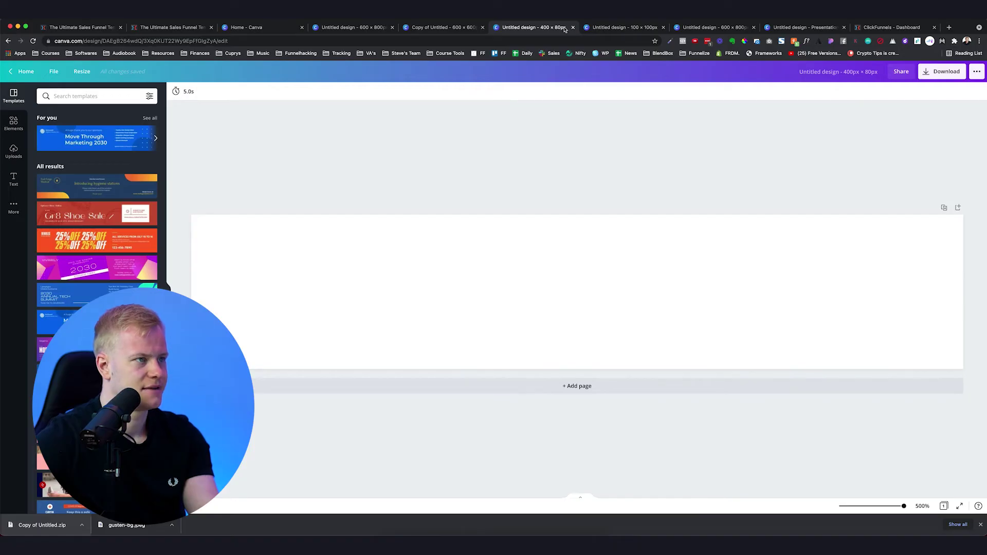
{"action": "left_click", "coordinate": [13, 123]}
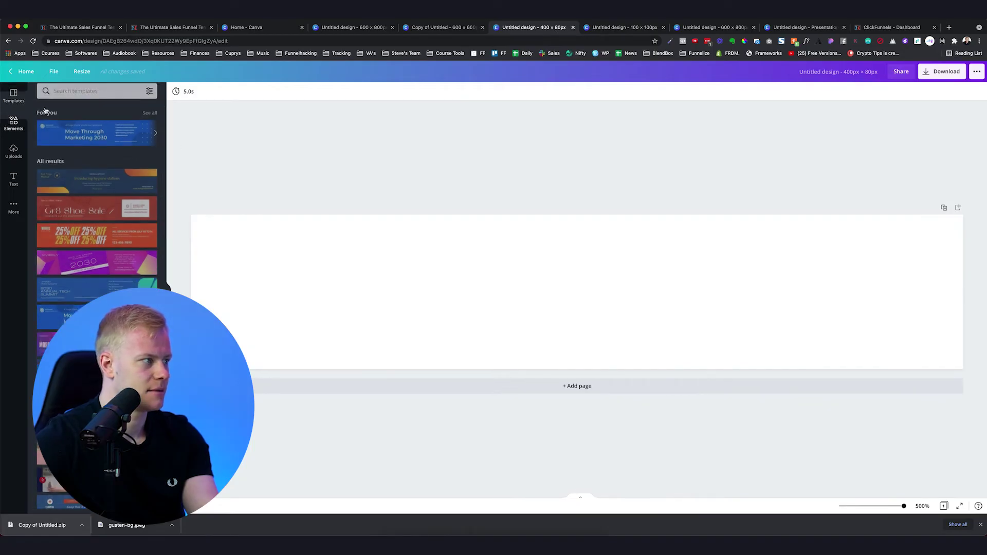
{"action": "left_click", "coordinate": [95, 96]}
{"action": "type", "text": "icon"}
{"action": "key", "text": "Return"}
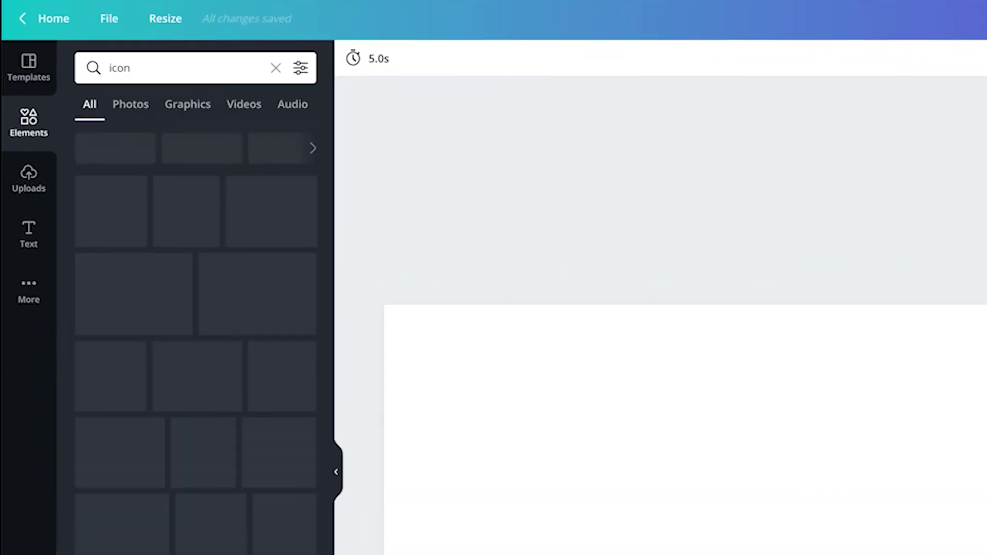
{"action": "double_click", "coordinate": [182, 67]}
{"action": "type", "text": "funnel ic"}
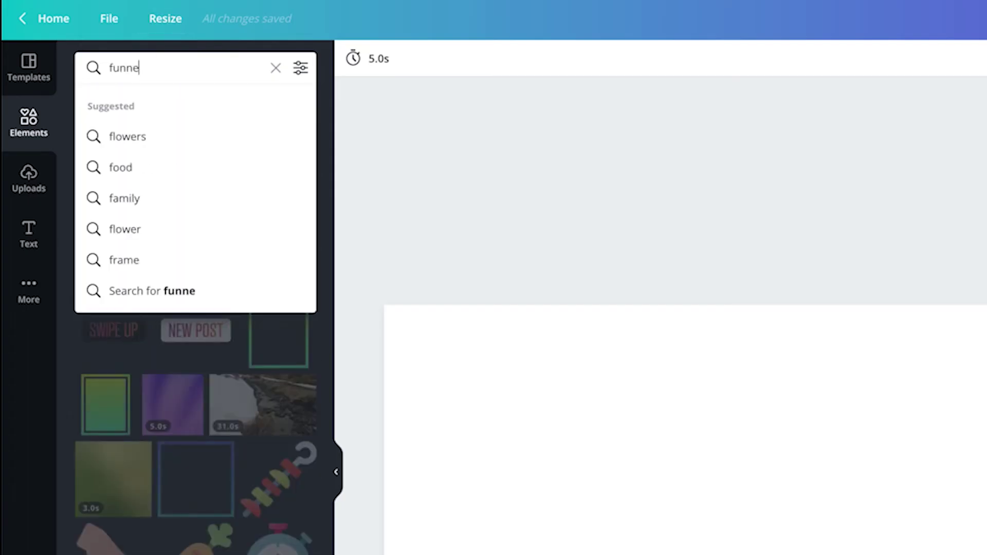
{"action": "type", "text": "on"}
{"action": "key", "text": "Return"}
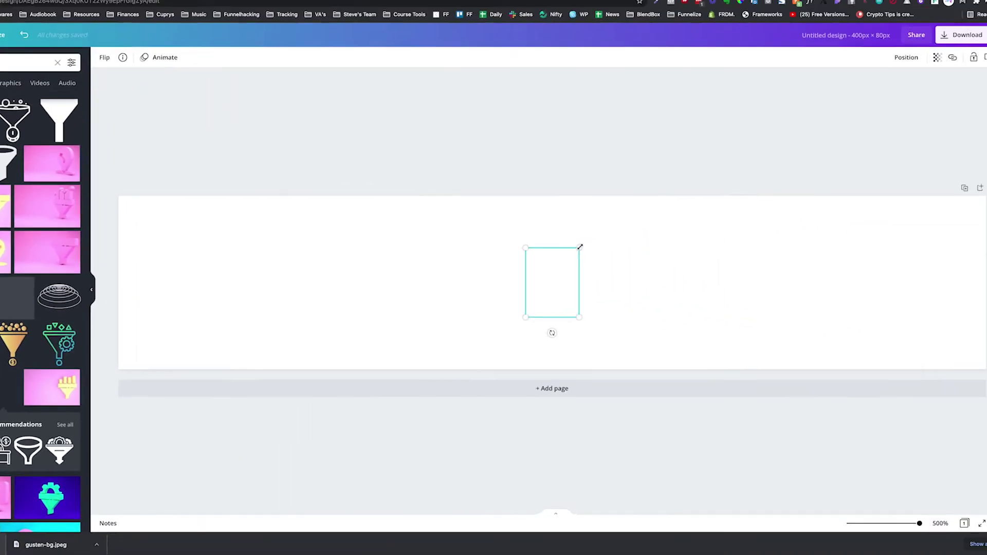
Enlarge the blue-and-grey funnel icon and place it at the left end of the banner
{"action": "left_click_drag", "start_coordinate": [580, 246], "coordinate": [664, 207]}
{"action": "left_click_drag", "start_coordinate": [571, 253], "coordinate": [265, 308]}
{"action": "left_click_drag", "start_coordinate": [272, 346], "coordinate": [260, 323]}
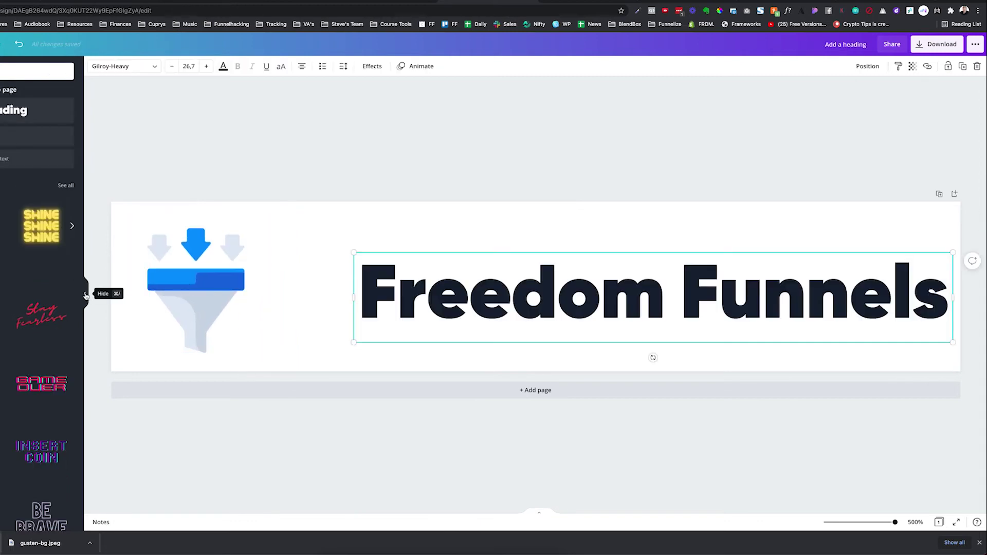
Enlarge the "Freedom Funnels" heading to size 31.2, shrink the funnel icon and align the heading beside it
{"action": "left_click", "coordinate": [86, 295]}
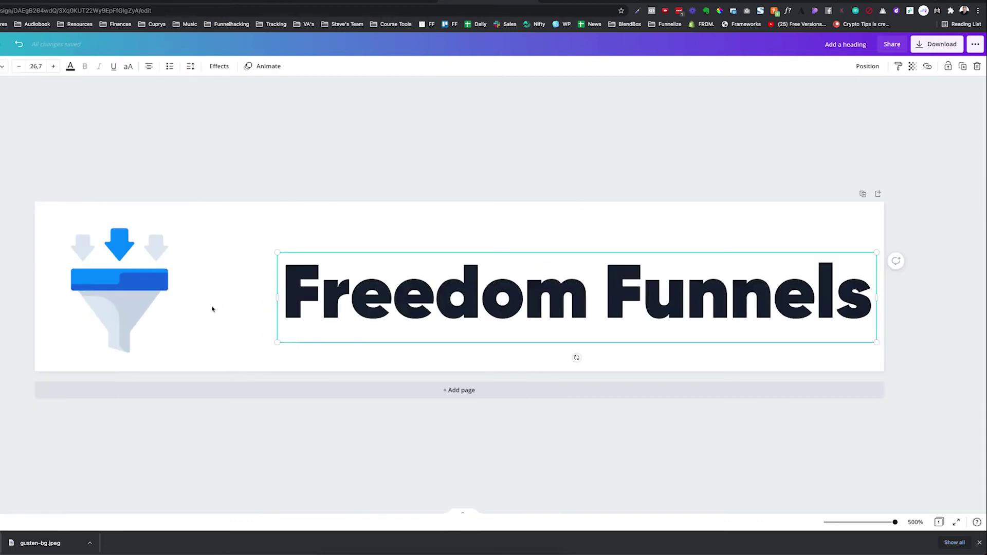
{"action": "left_click_drag", "start_coordinate": [272, 335], "coordinate": [178, 358]}
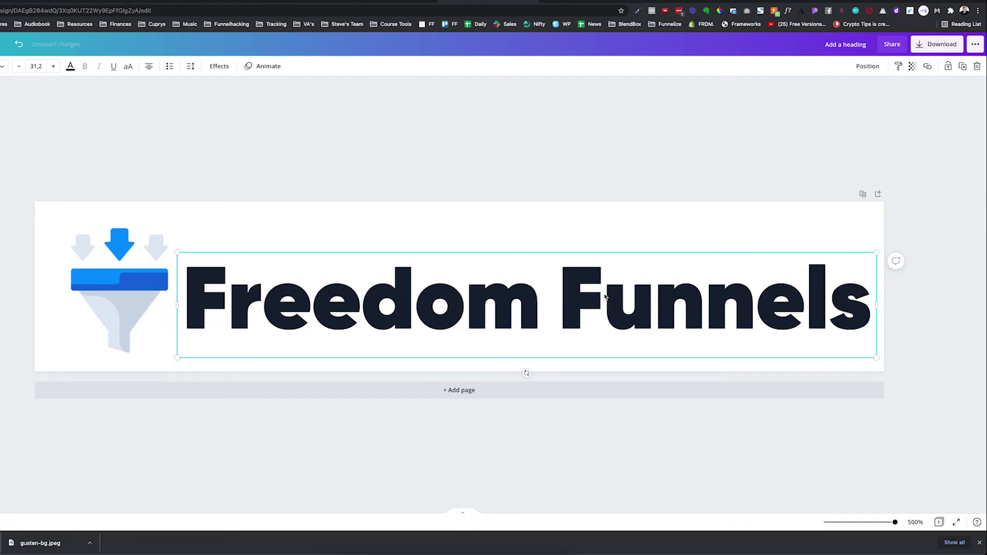
{"action": "left_click", "coordinate": [162, 263]}
{"action": "left_click_drag", "start_coordinate": [169, 224], "coordinate": [126, 257]}
{"action": "mouse_move", "coordinate": [313, 308]}
{"action": "left_mouse_down"}
{"action": "mouse_move", "coordinate": [280, 315]}
{"action": "mouse_move", "coordinate": [300, 304]}
{"action": "left_mouse_up"}
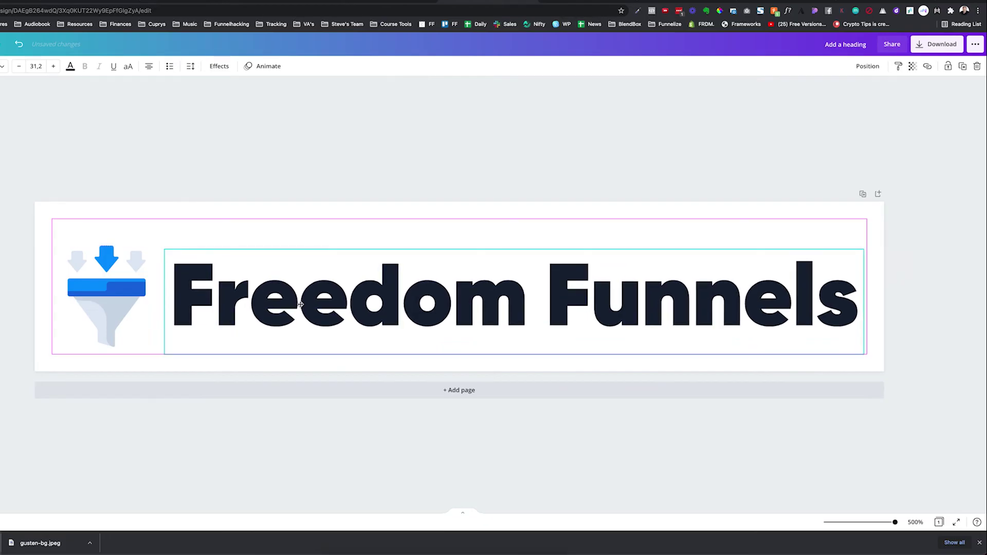
{"action": "left_click", "coordinate": [95, 302]}
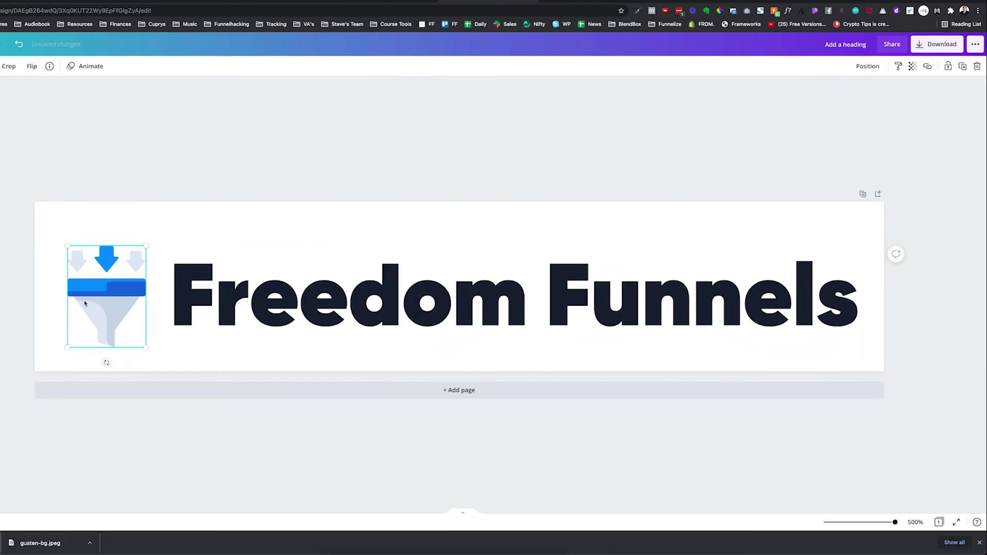
{"action": "left_click", "coordinate": [560, 140]}
Change the "Freedom Funnels" heading's text colour to white
{"action": "left_click", "coordinate": [263, 300]}
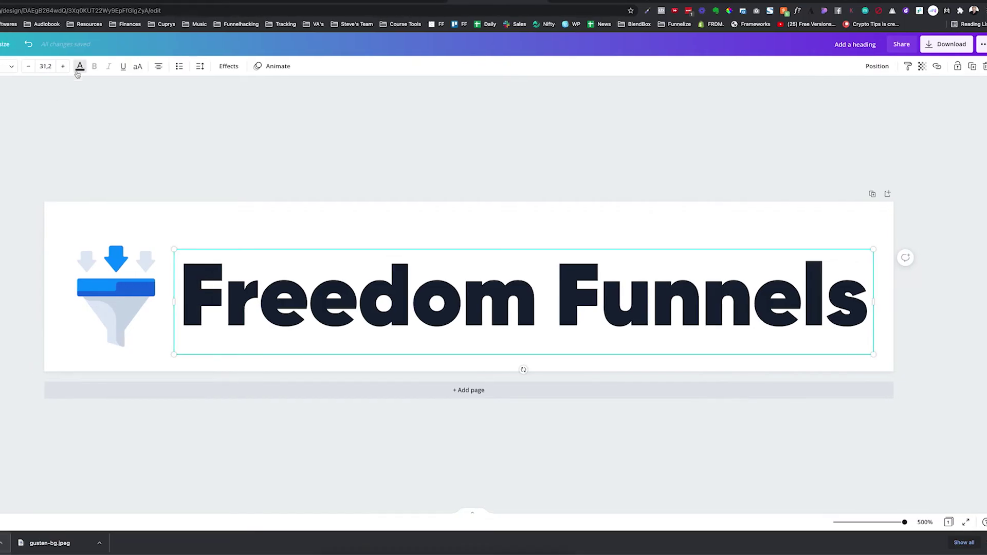
{"action": "left_click", "coordinate": [70, 66]}
{"action": "left_click", "coordinate": [86, 226]}
{"action": "left_click", "coordinate": [374, 179]}
Recolour the funnel icon's darker grey to the BlendBox light blue and its paler grey to white
{"action": "left_click", "coordinate": [189, 288]}
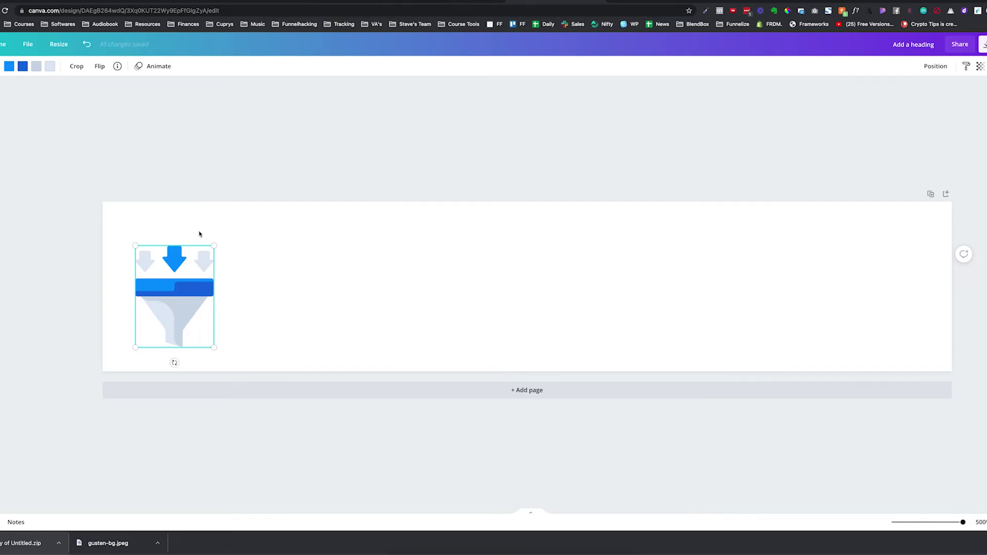
{"action": "left_click", "coordinate": [40, 71]}
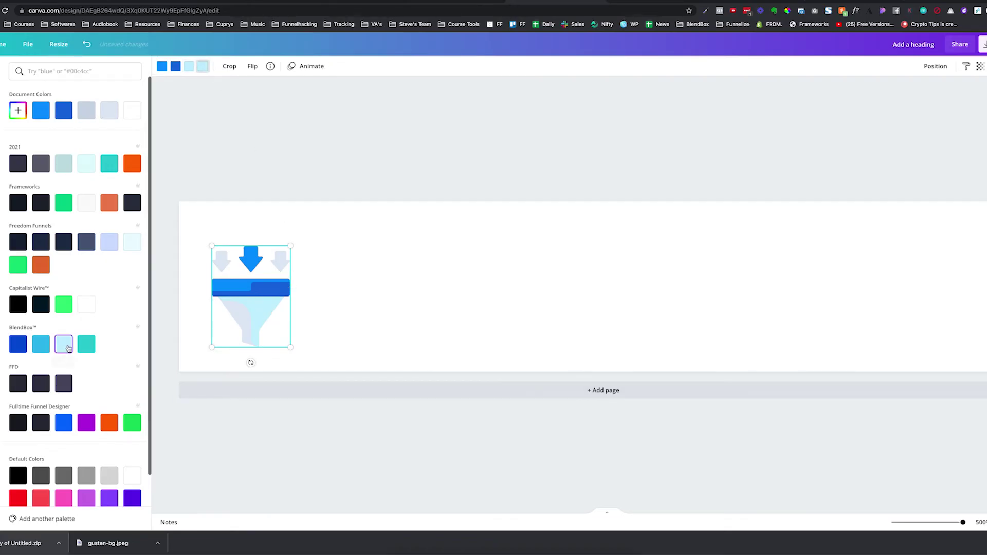
{"action": "left_click", "coordinate": [84, 312]}
{"action": "left_click", "coordinate": [612, 143]}
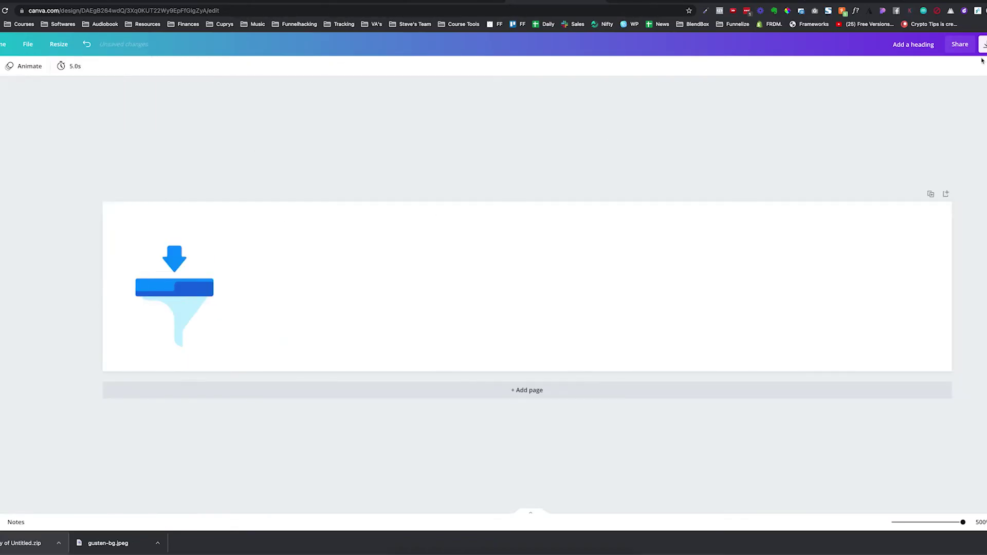
Enlarge the funnel icon and "Freedom Funnels" heading together so they start at the banner's left edge
{"action": "left_click", "coordinate": [591, 268]}
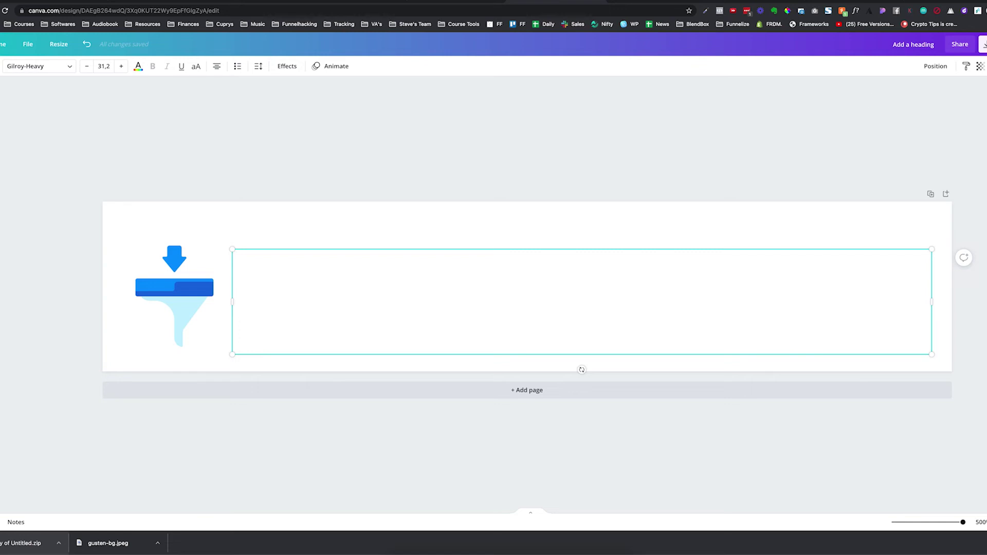
{"action": "left_click_drag", "start_coordinate": [134, 215], "coordinate": [894, 252]}
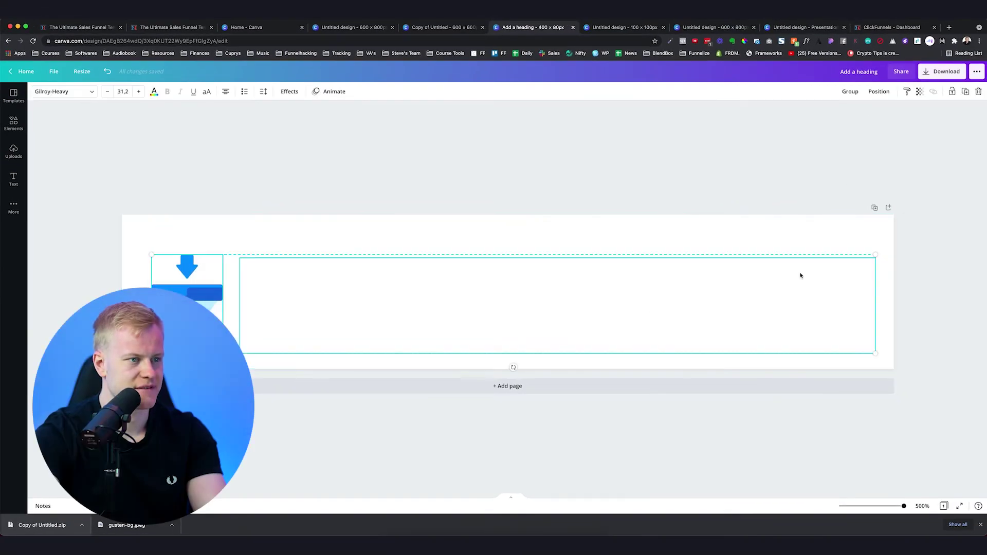
{"action": "left_click_drag", "start_coordinate": [151, 252], "coordinate": [123, 242]}
Download the logo banner as a PNG with a transparent background
{"action": "left_click", "coordinate": [623, 171]}
{"action": "left_click", "coordinate": [941, 71]}
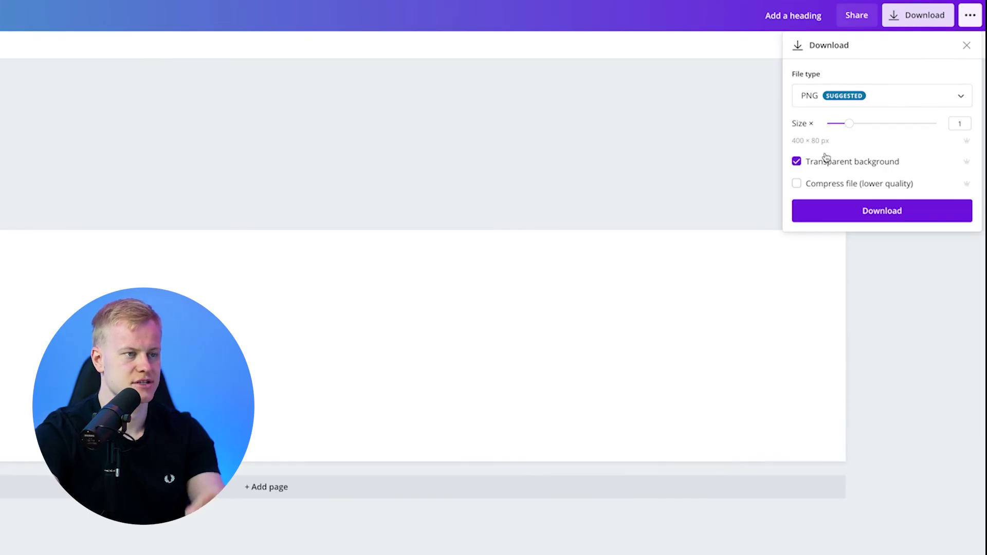
{"action": "left_click", "coordinate": [827, 184]}
{"action": "left_click", "coordinate": [826, 213]}
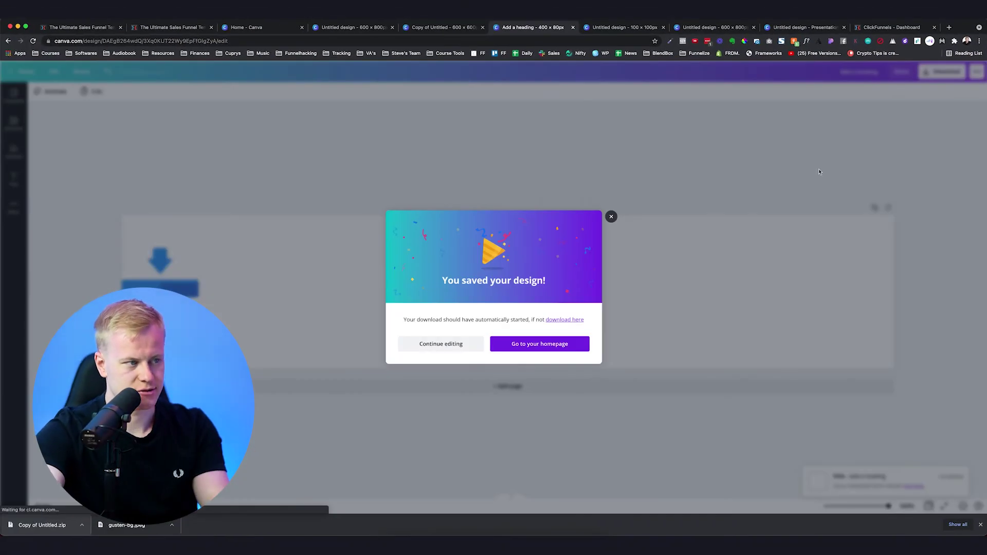
{"action": "key", "text": "super+q"}
Switch to the ClickFunnels page editor, clear the header logo's image width and replace it with the Freedom Funnels logo
{"action": "left_click", "coordinate": [82, 28]}
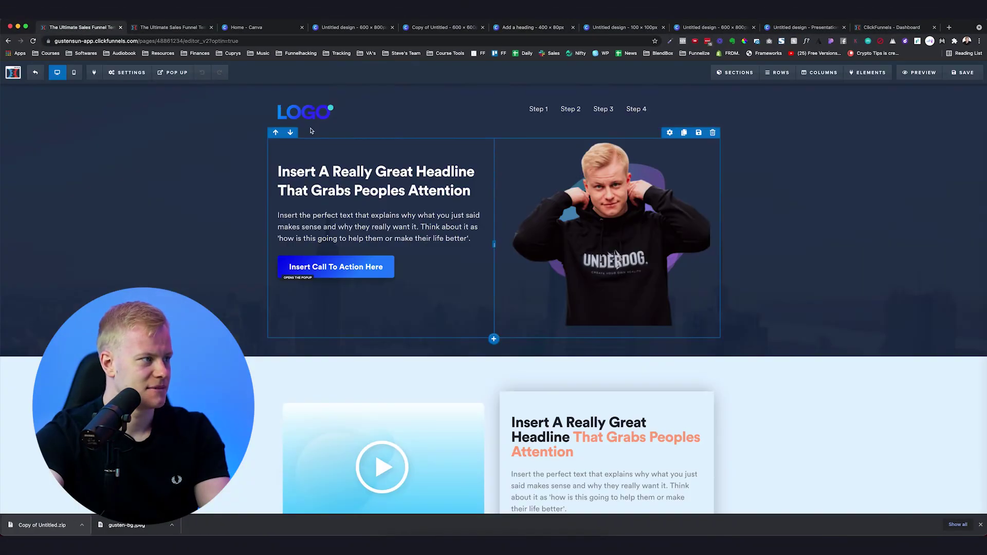
{"action": "left_click", "coordinate": [330, 120]}
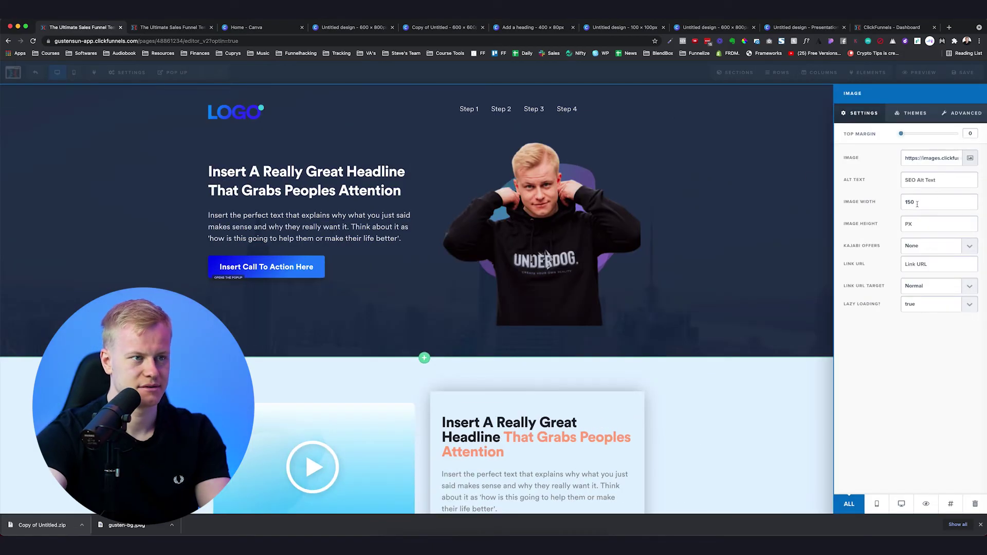
{"action": "key", "text": "BackSpace"}
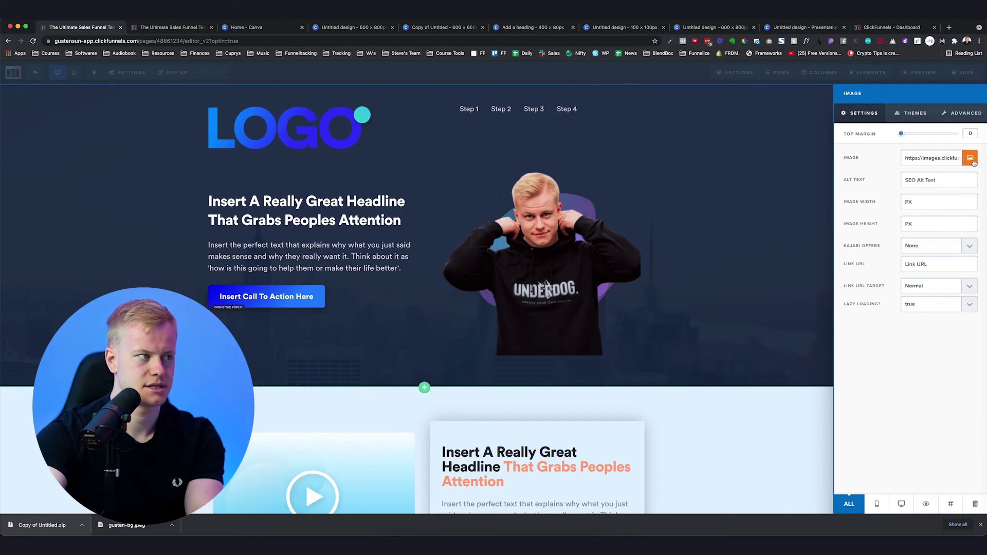
Set the header logo's image width to 250
{"action": "left_click", "coordinate": [930, 202]}
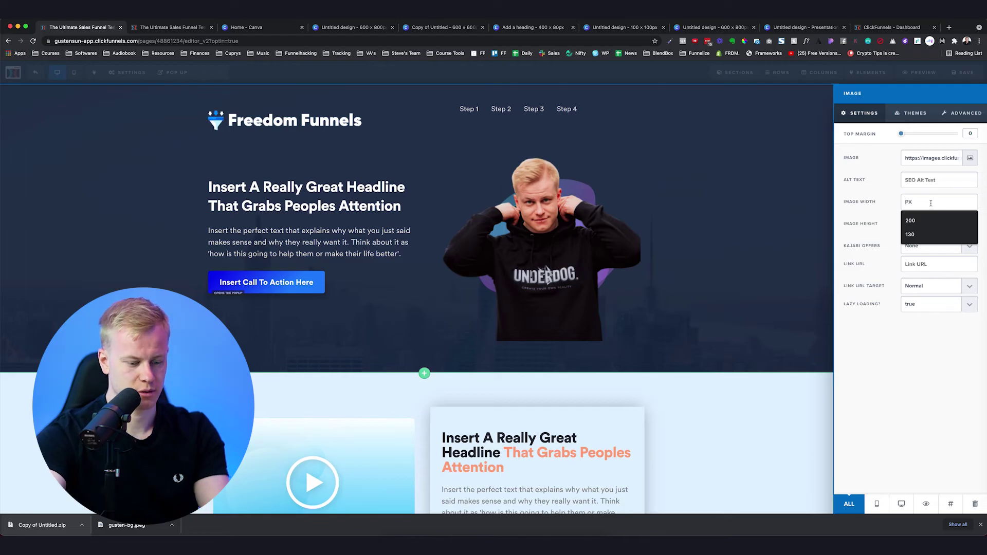
{"action": "type", "text": "25"}
{"action": "key", "text": "BackSpace"}
{"action": "key", "text": "BackSpace"}
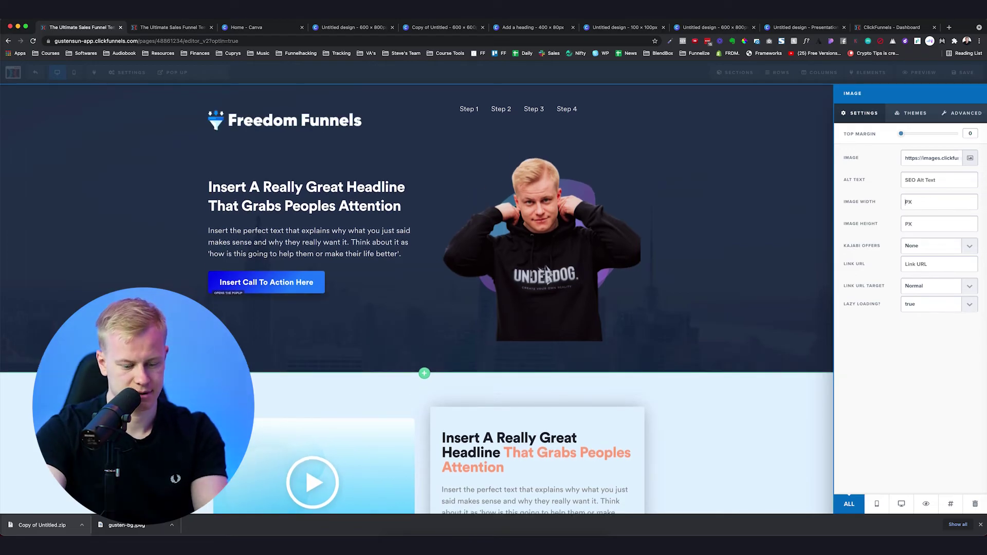
{"action": "type", "text": "250"}
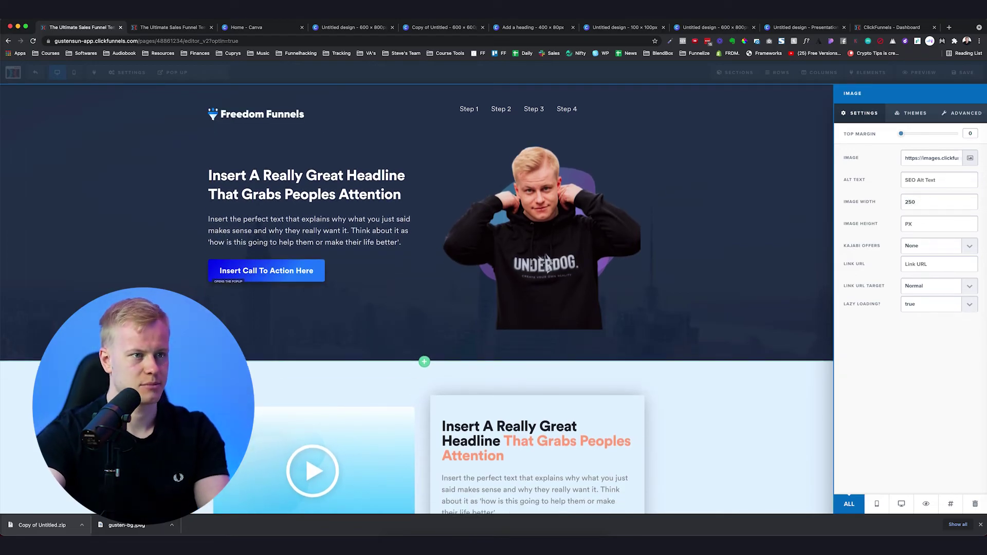
Give the header logo a negative top margin and close its image settings
{"action": "left_click", "coordinate": [317, 117]}
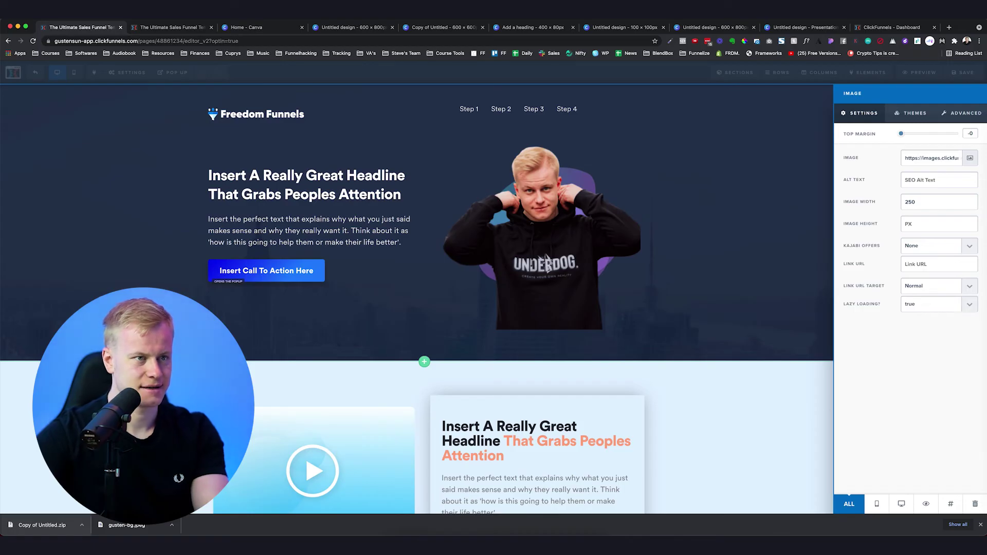
{"action": "type", "text": "1"}
{"action": "left_click", "coordinate": [705, 198]}
{"action": "scroll", "coordinate": [705, 198], "scroll_direction": "down", "scroll_amount": 6}
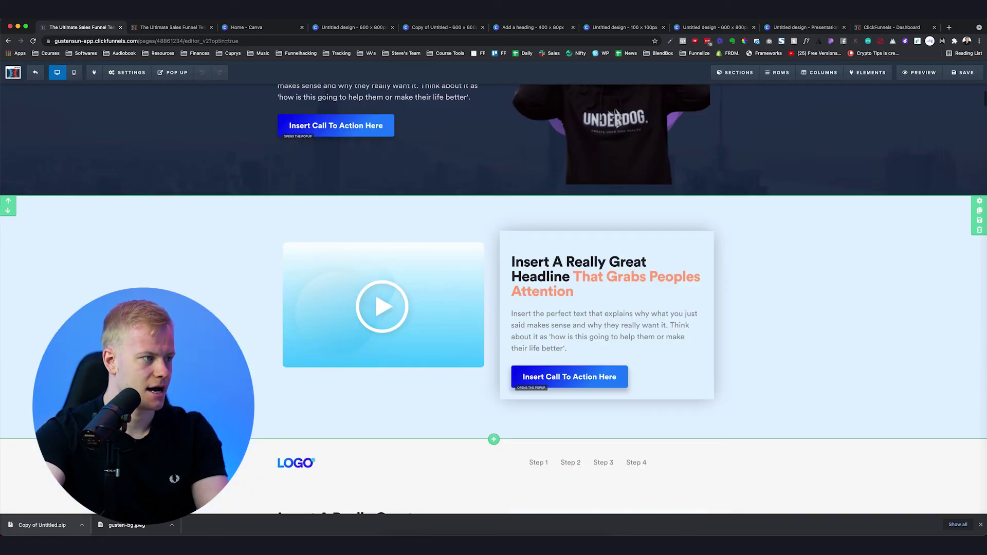
{"action": "scroll", "coordinate": [493, 293], "scroll_direction": "down", "scroll_amount": 8}
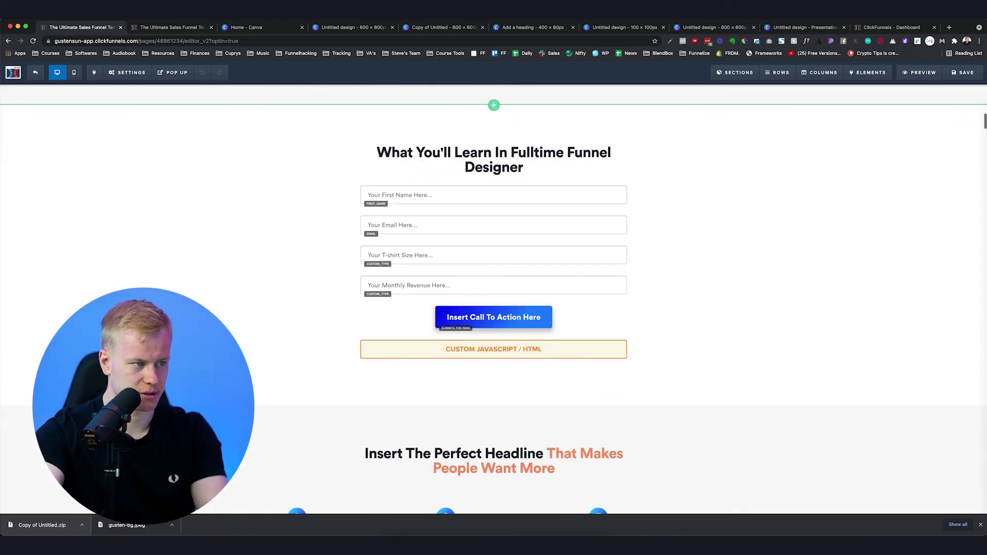
{"action": "scroll", "coordinate": [494, 293], "scroll_direction": "up", "scroll_amount": 14}
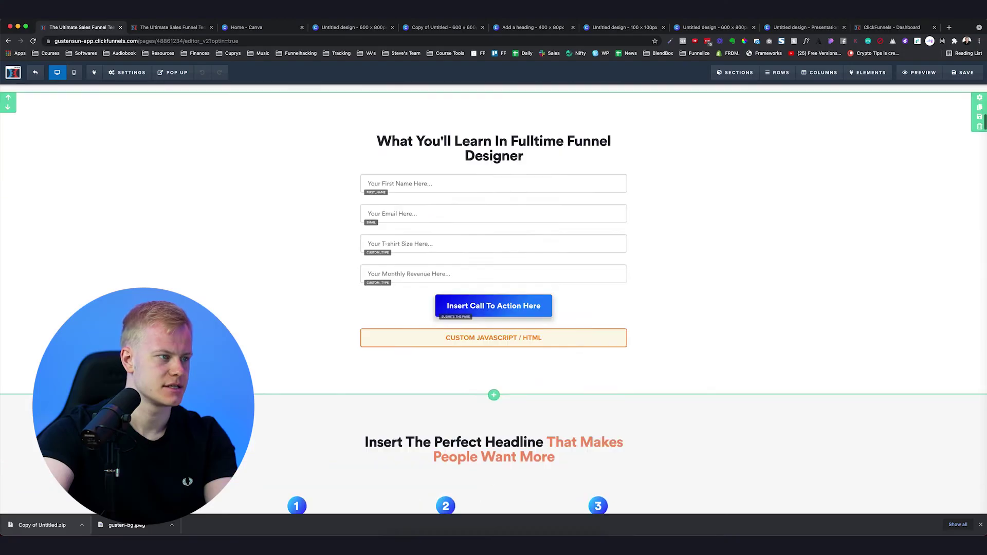
{"action": "scroll", "coordinate": [493, 298], "scroll_direction": "down", "scroll_amount": 3}
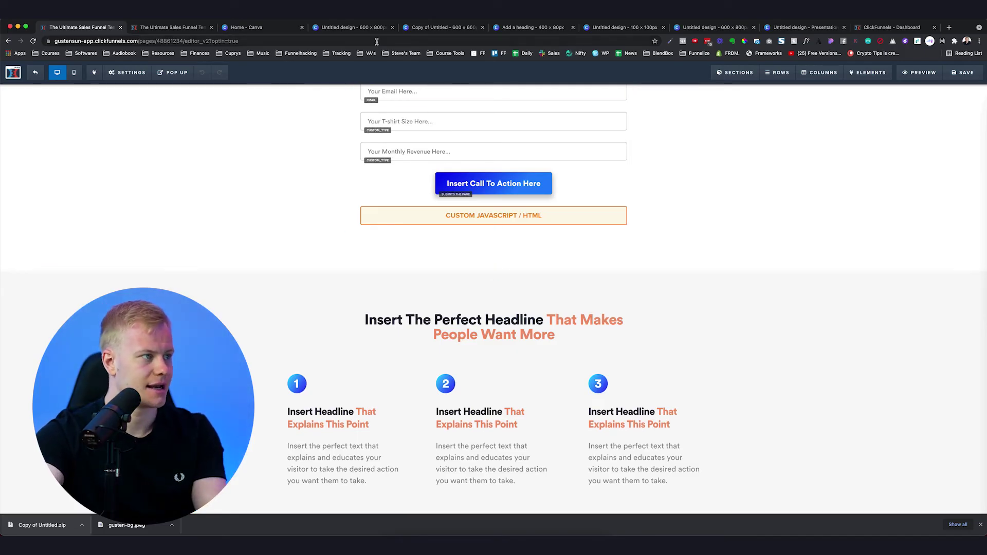
Switch to the blank 100 × 100 px Canva design and search the elements for "icon gradient"
{"action": "left_click", "coordinate": [359, 26]}
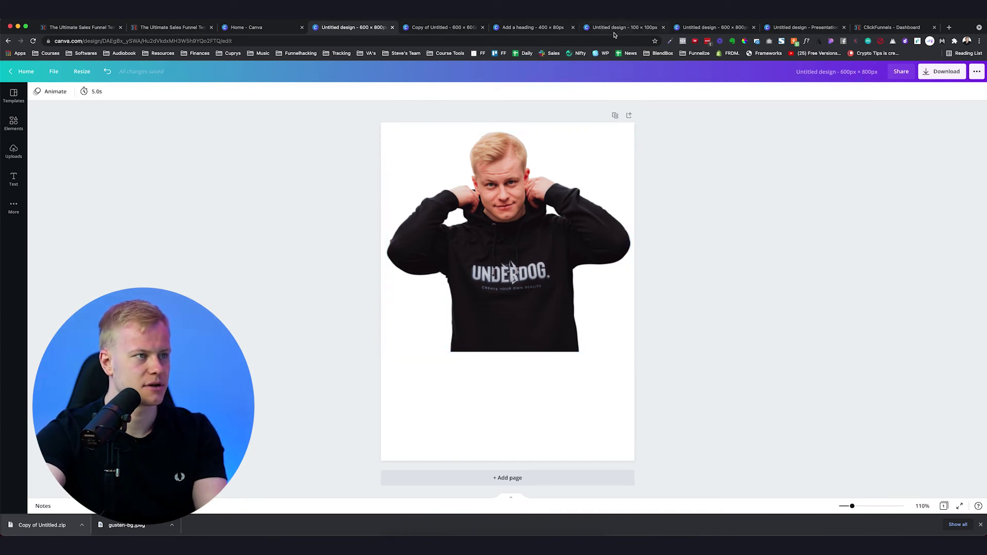
{"action": "left_click", "coordinate": [624, 27]}
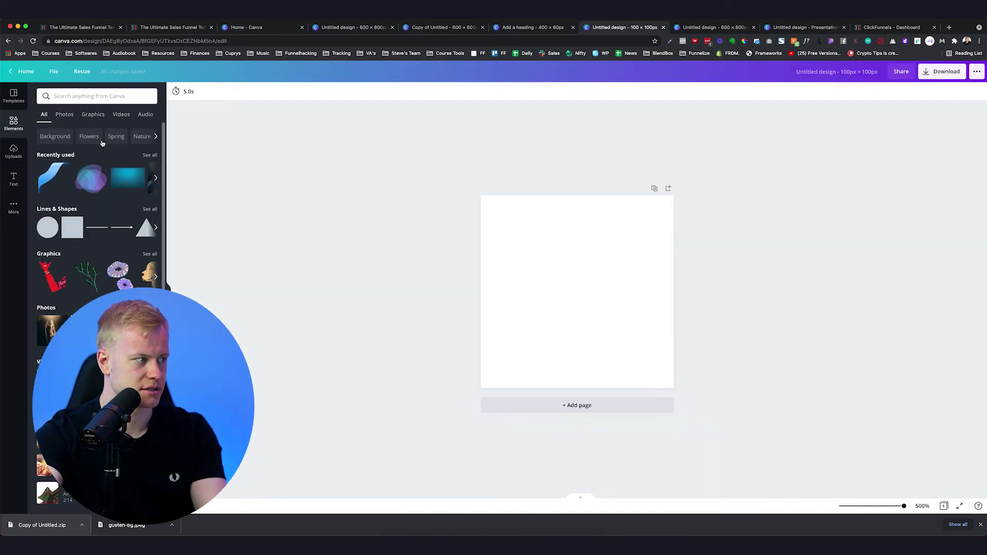
{"action": "left_click", "coordinate": [85, 98]}
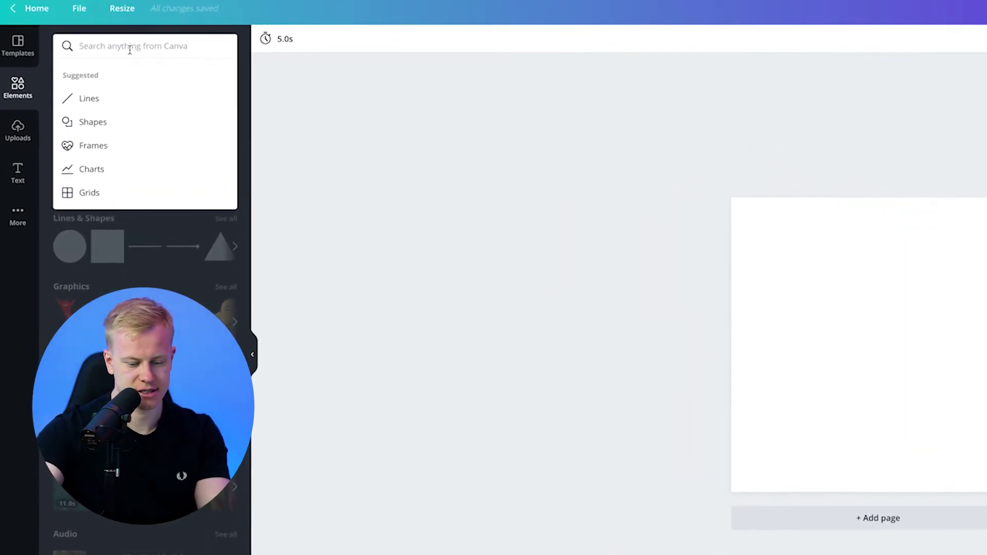
{"action": "type", "text": "icon gradient"}
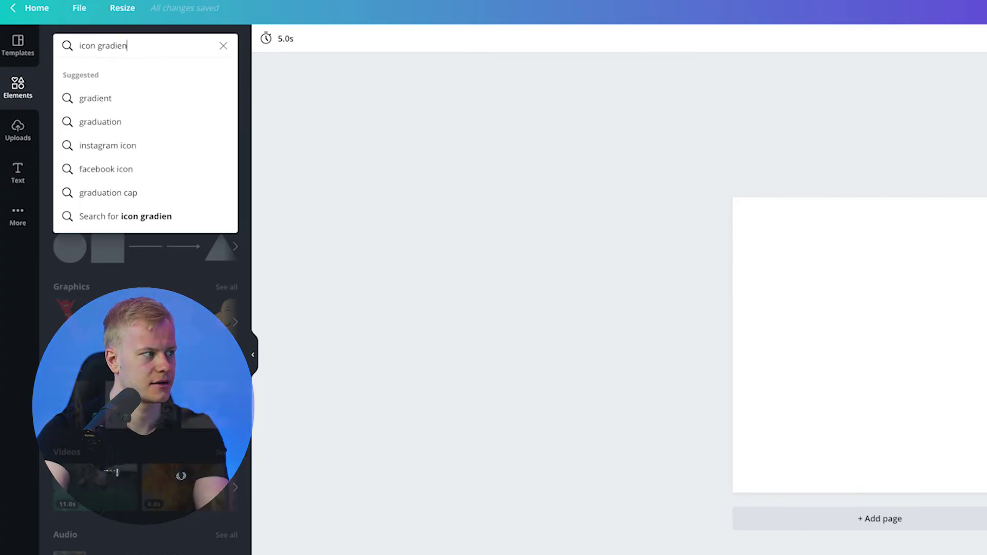
{"action": "key", "text": "Return"}
Add the pink-orange gradient mailbox icon with hearts to the page, enlarge it and centre it
{"action": "scroll", "coordinate": [176, 391], "scroll_direction": "down", "scroll_amount": 5}
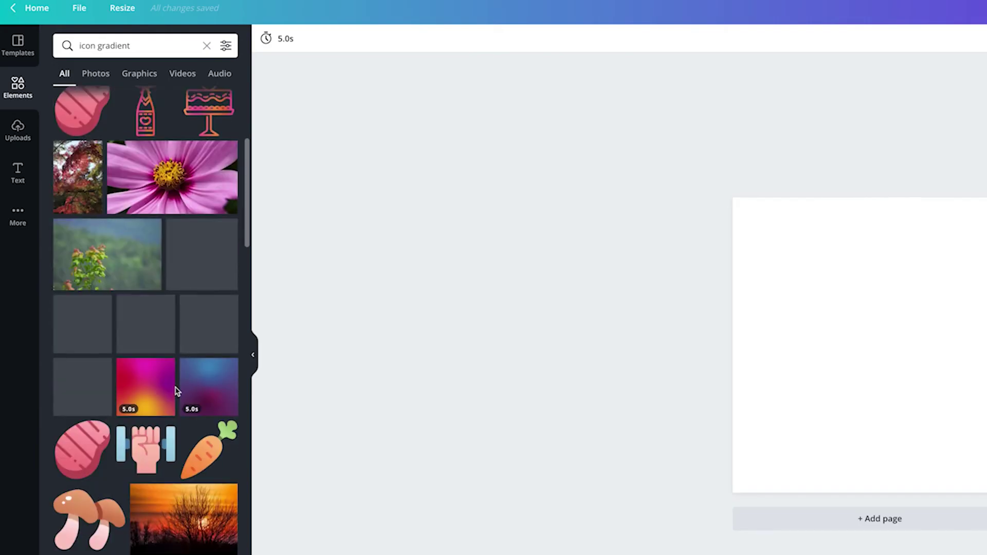
{"action": "scroll", "coordinate": [176, 392], "scroll_direction": "down", "scroll_amount": 9}
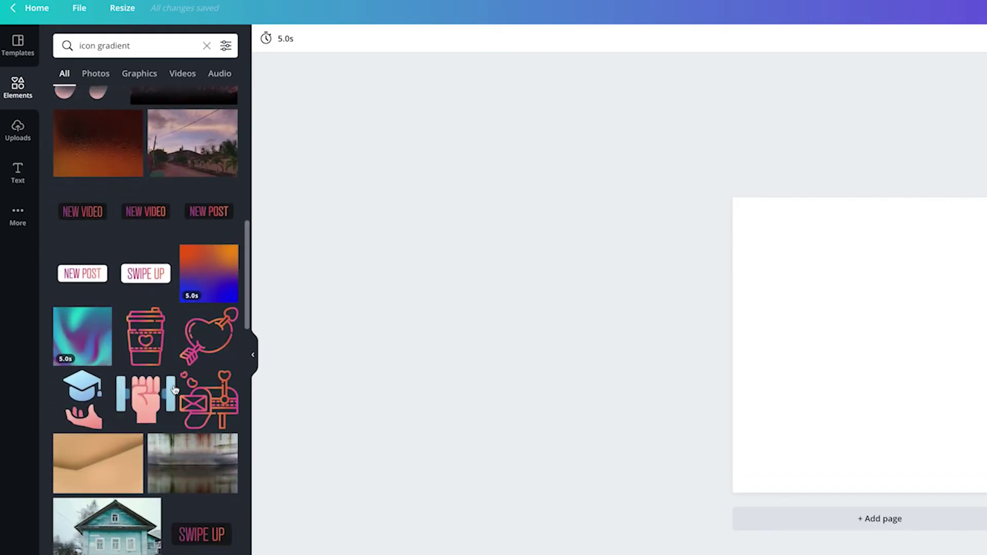
{"action": "left_click", "coordinate": [211, 398]}
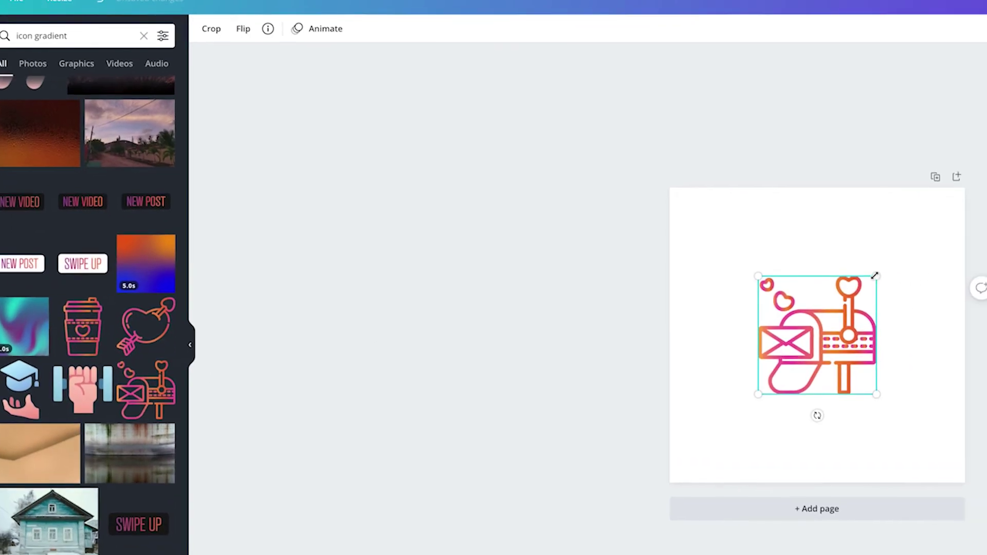
{"action": "left_click_drag", "start_coordinate": [874, 275], "coordinate": [935, 217]}
{"action": "left_click_drag", "start_coordinate": [569, 279], "coordinate": [571, 286]}
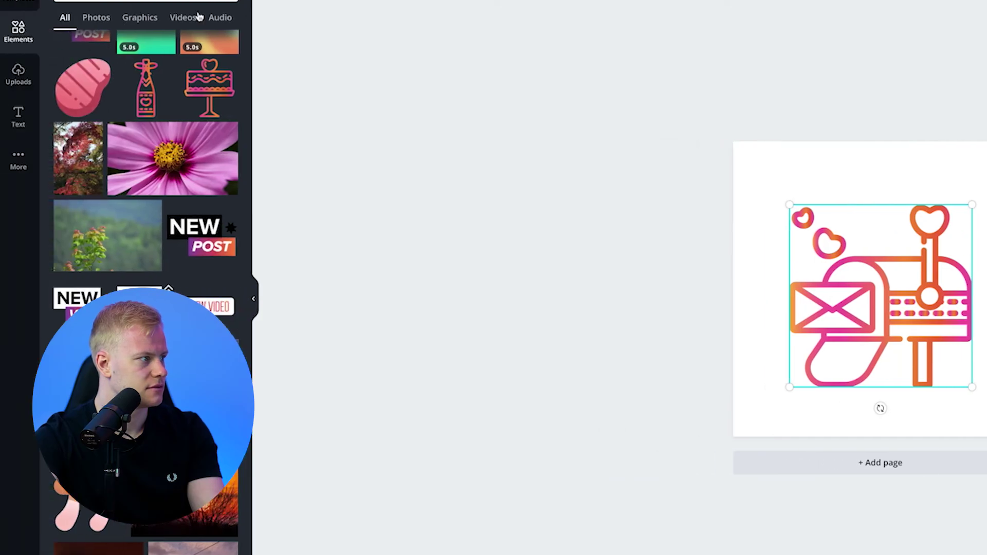
Add a solid circle shape, enlarge it to about 82 px and move it over the mailbox icon
{"action": "left_click", "coordinate": [227, 2]}
{"action": "left_click", "coordinate": [65, 164]}
{"action": "left_click_drag", "start_coordinate": [961, 208], "coordinate": [931, 168]}
{"action": "left_click_drag", "start_coordinate": [841, 238], "coordinate": [808, 262]}
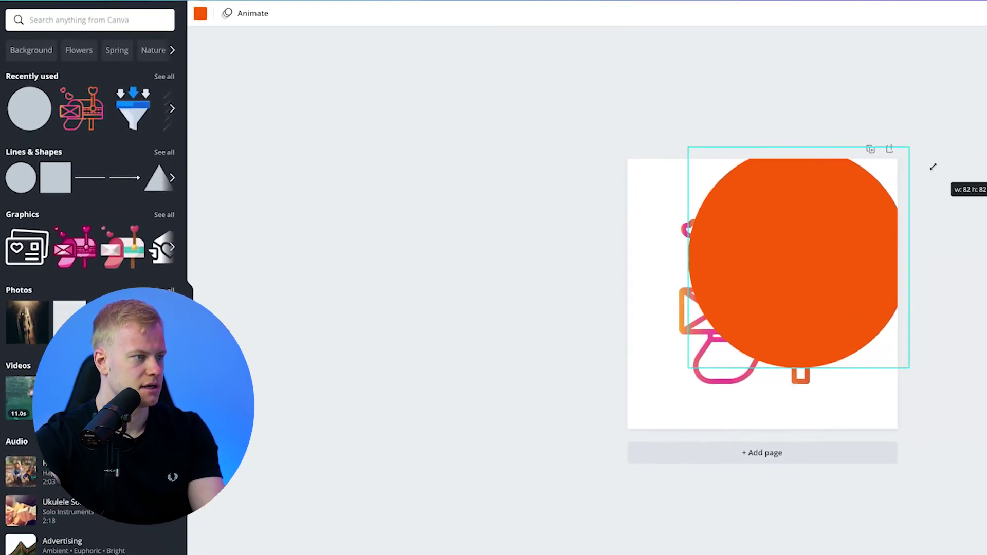
Recolour the circle to the darkest navy of the Freedom Funnels palette and send it behind the mailbox icon
{"action": "left_click", "coordinate": [201, 13]}
{"action": "left_click", "coordinate": [17, 237]}
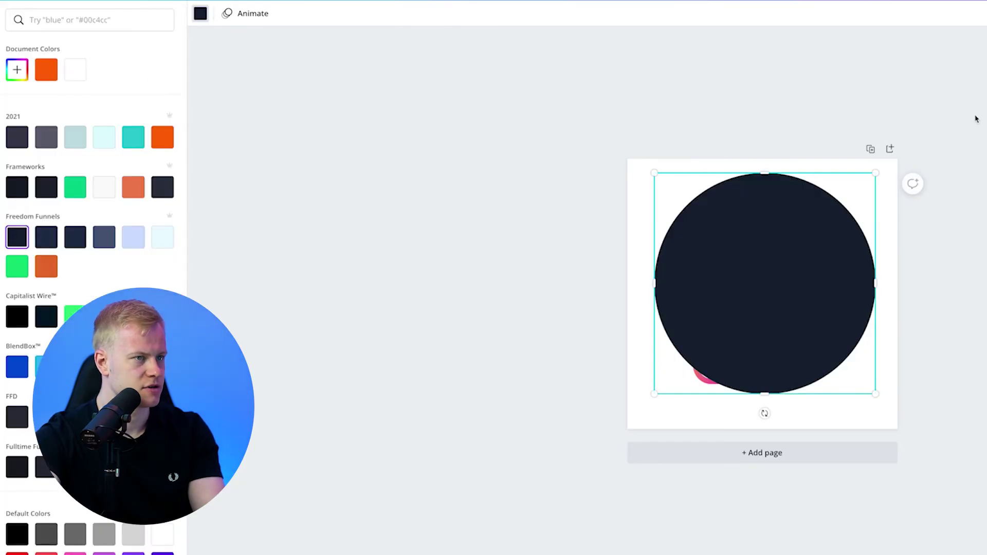
{"action": "key", "text": "ctrl+bracketleft"}
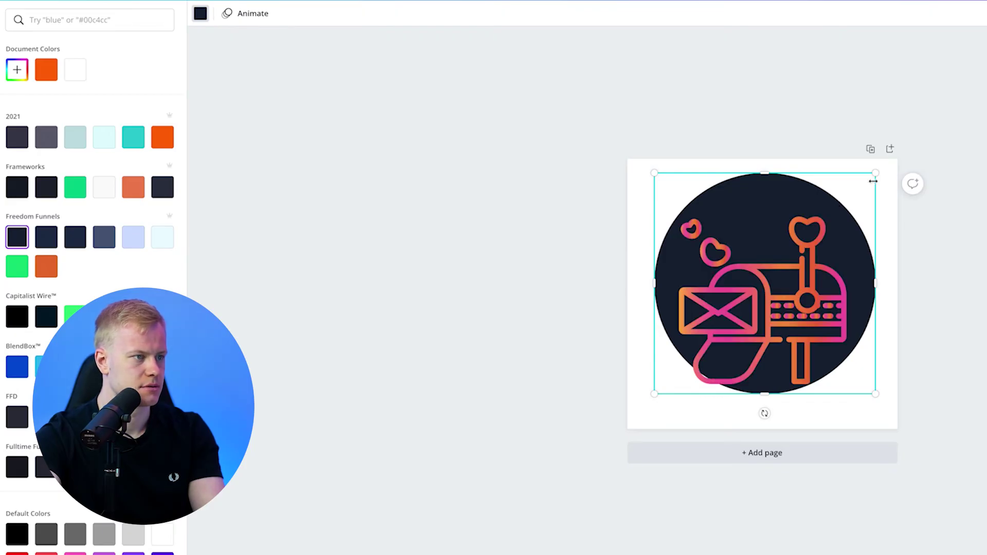
Resize the navy circle to nearly fill the page and centre it horizontally behind the icon
{"action": "left_click_drag", "start_coordinate": [880, 171], "coordinate": [942, 139]}
{"action": "left_click_drag", "start_coordinate": [855, 190], "coordinate": [836, 225]}
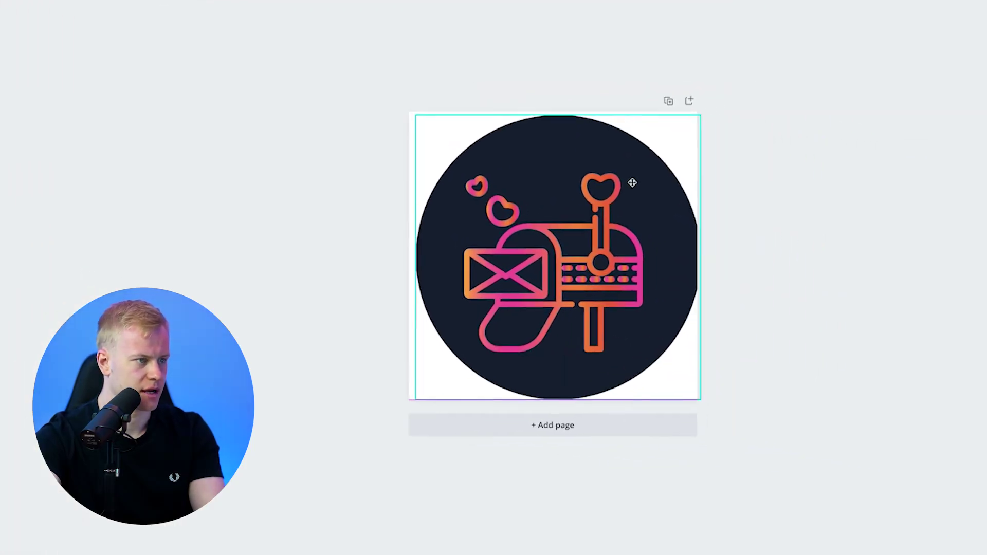
{"action": "left_click_drag", "start_coordinate": [691, 108], "coordinate": [652, 143]}
{"action": "left_click", "coordinate": [865, 263]}
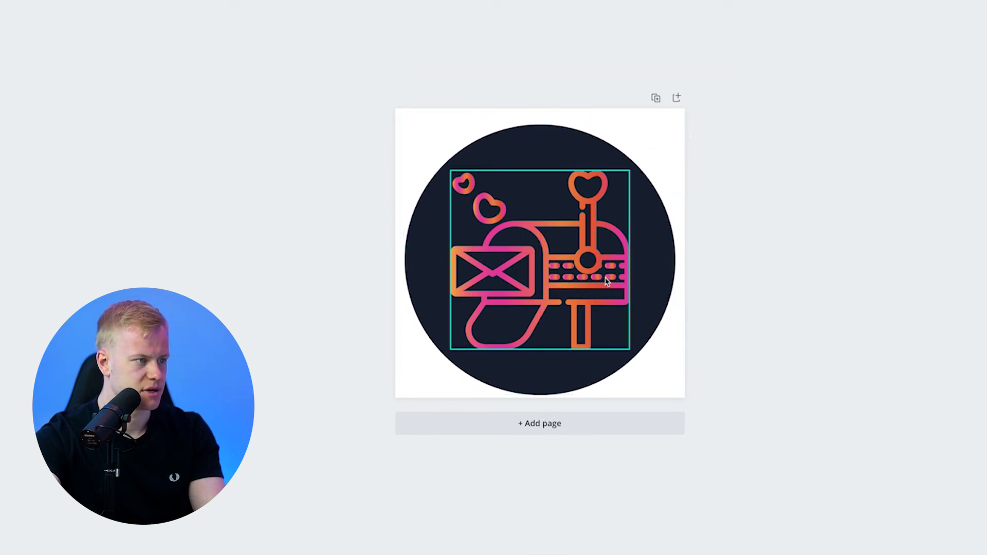
Shrink the mailbox icon to about half the circle's width and centre it inside the circle
{"action": "left_click_drag", "start_coordinate": [631, 174], "coordinate": [577, 221]}
{"action": "left_click_drag", "start_coordinate": [522, 290], "coordinate": [548, 268]}
{"action": "left_click_drag", "start_coordinate": [605, 199], "coordinate": [622, 181]}
{"action": "left_click_drag", "start_coordinate": [581, 266], "coordinate": [571, 270]}
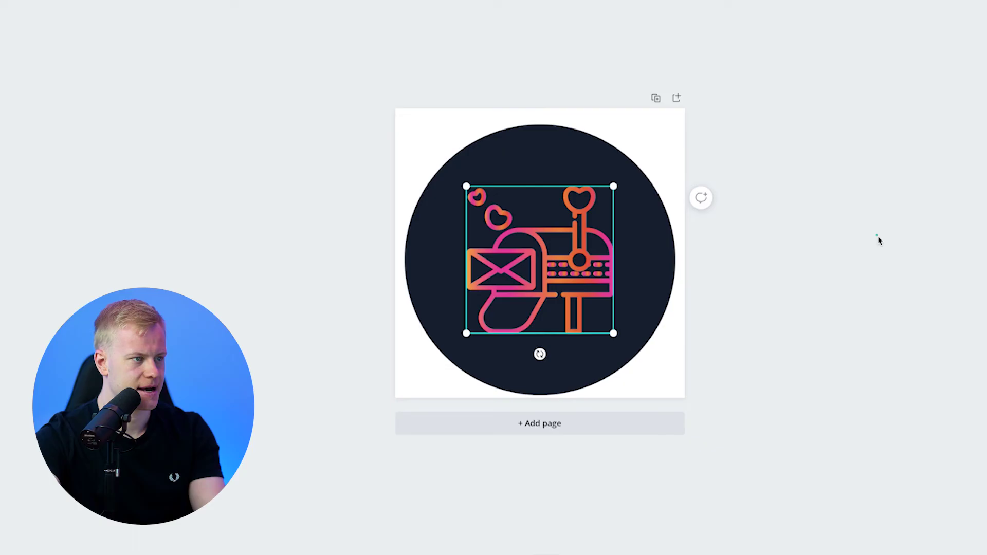
{"action": "left_click", "coordinate": [879, 240]}
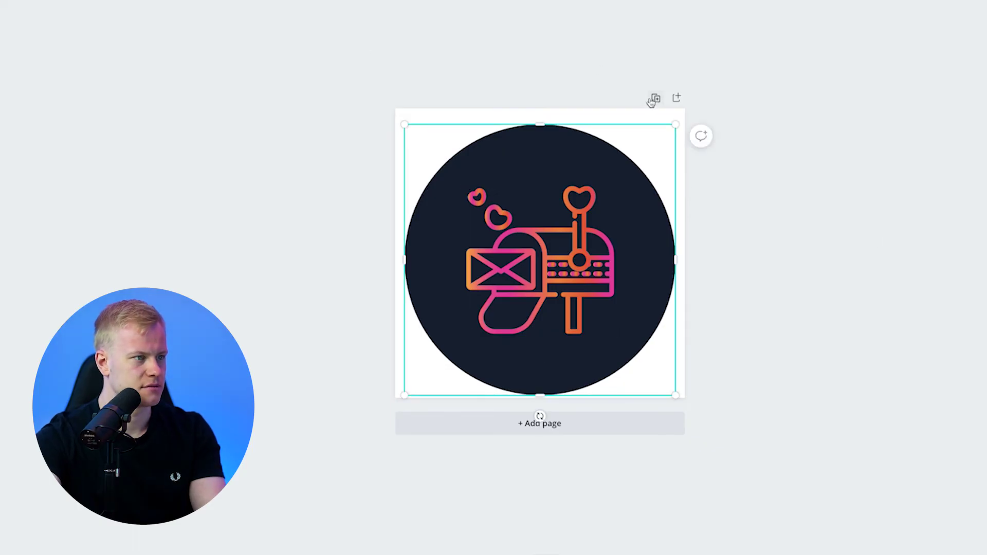
Duplicate the icon page and delete the mailbox icon from the copy, keeping its navy circle
{"action": "left_click", "coordinate": [654, 99]}
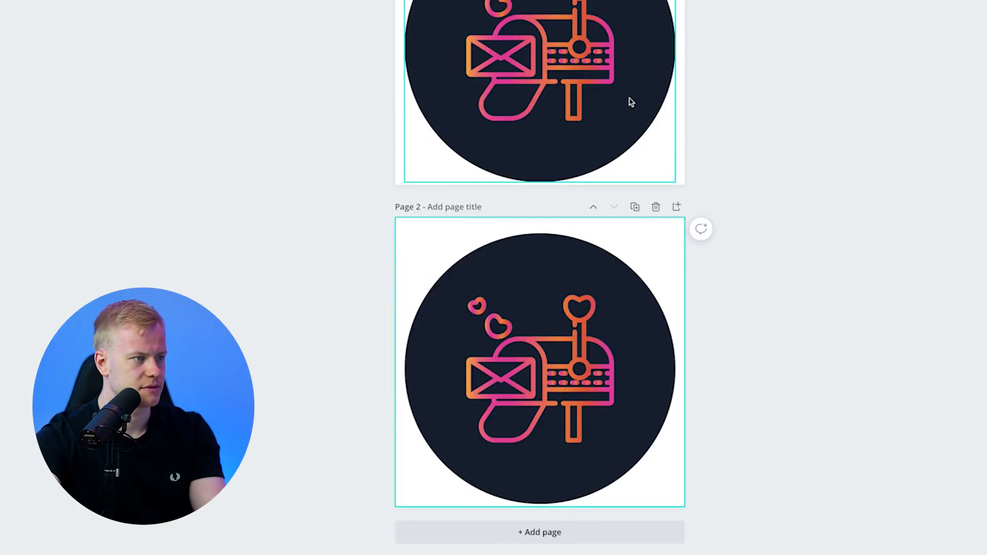
{"action": "left_click", "coordinate": [566, 257]}
{"action": "left_click", "coordinate": [544, 324]}
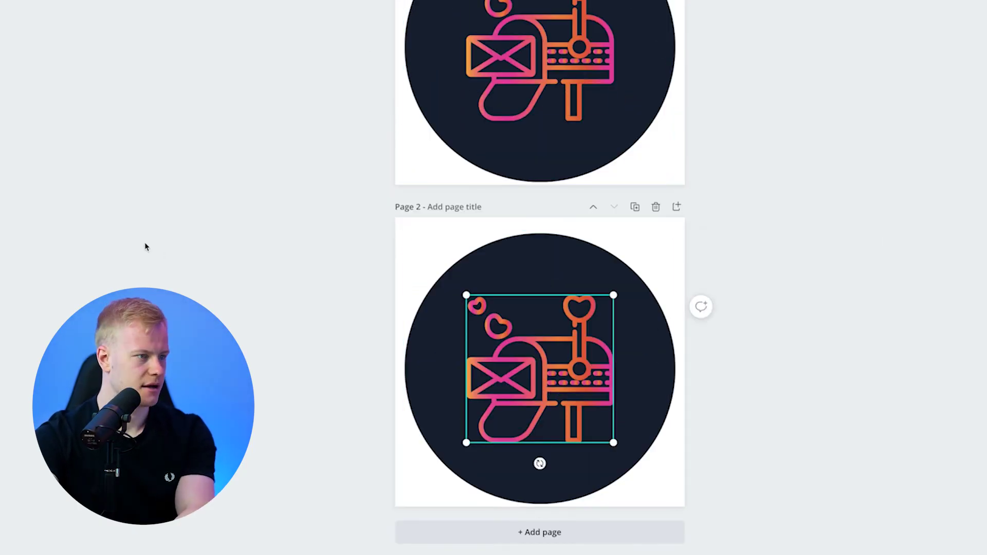
{"action": "key", "text": "Delete"}
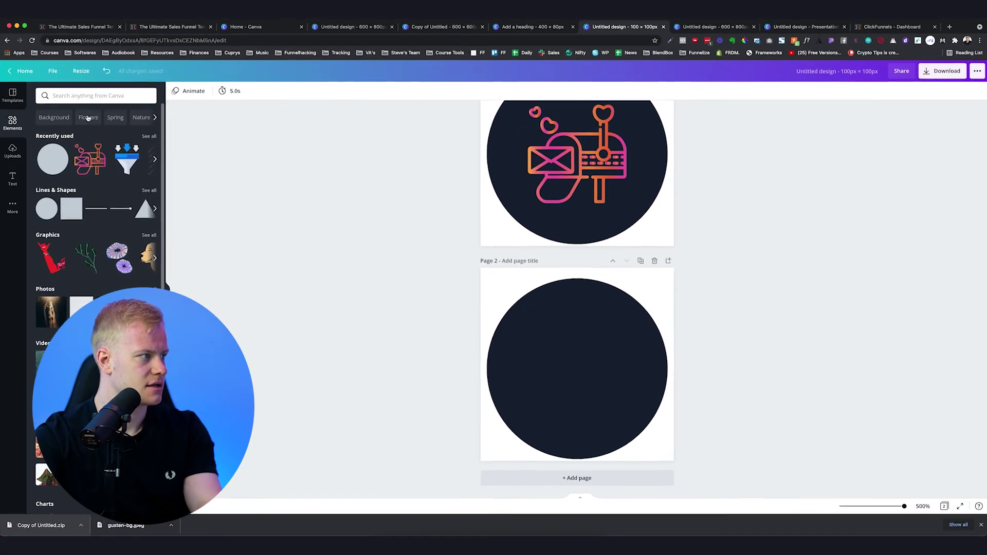
Try a gradient bottle icon from the "icon gradient" results inside the navy circle on page 2, enlarged and centred
{"action": "left_click", "coordinate": [92, 97]}
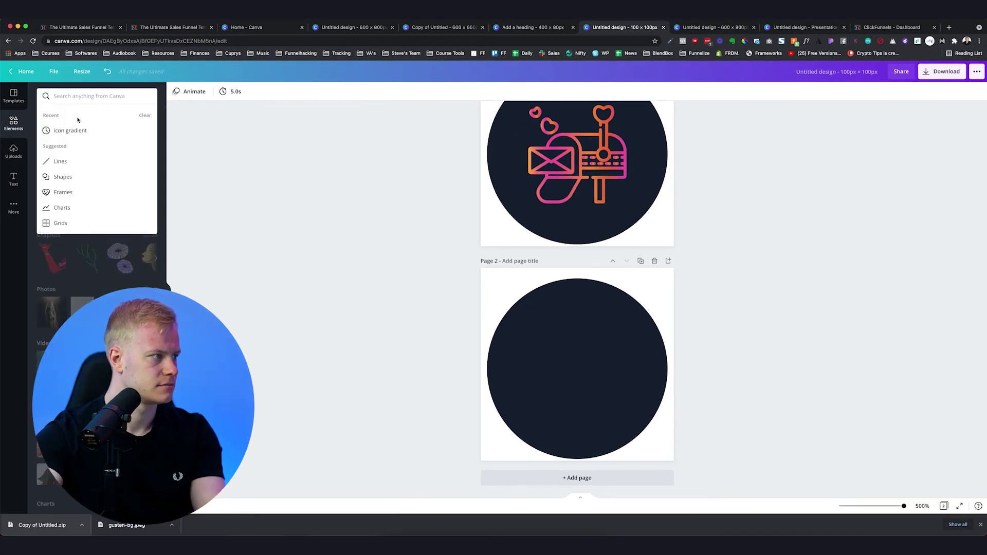
{"action": "left_click", "coordinate": [73, 130]}
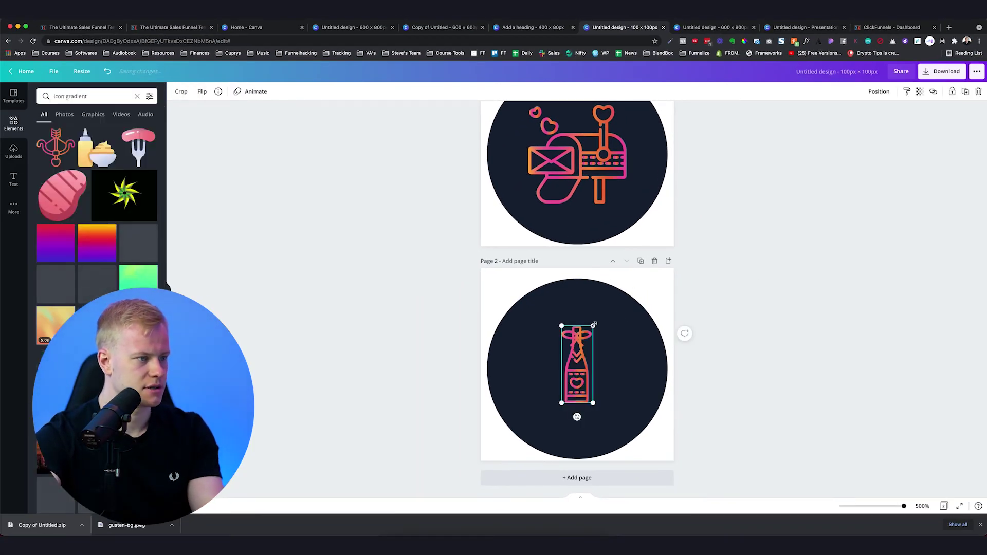
{"action": "left_click_drag", "start_coordinate": [593, 325], "coordinate": [606, 269]}
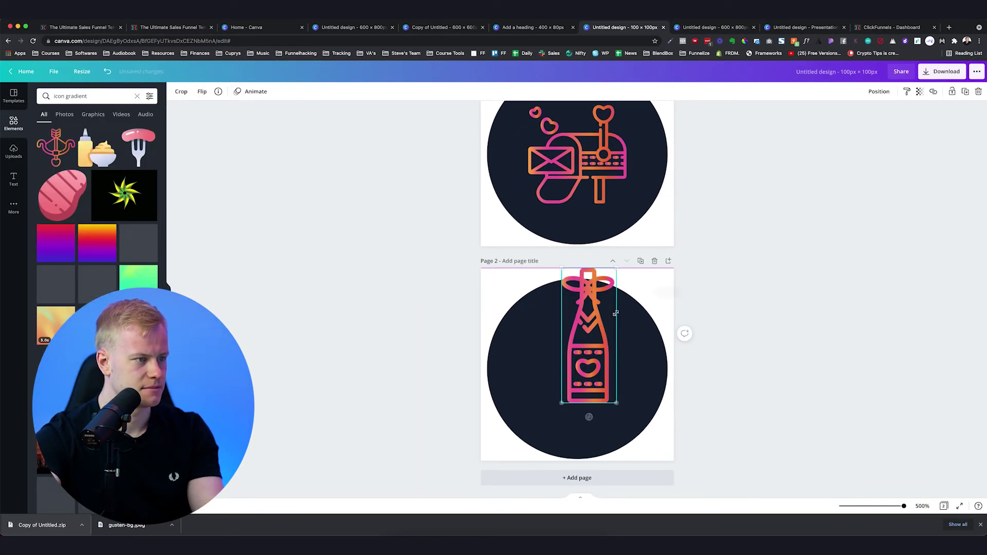
{"action": "left_click_drag", "start_coordinate": [581, 345], "coordinate": [581, 370]}
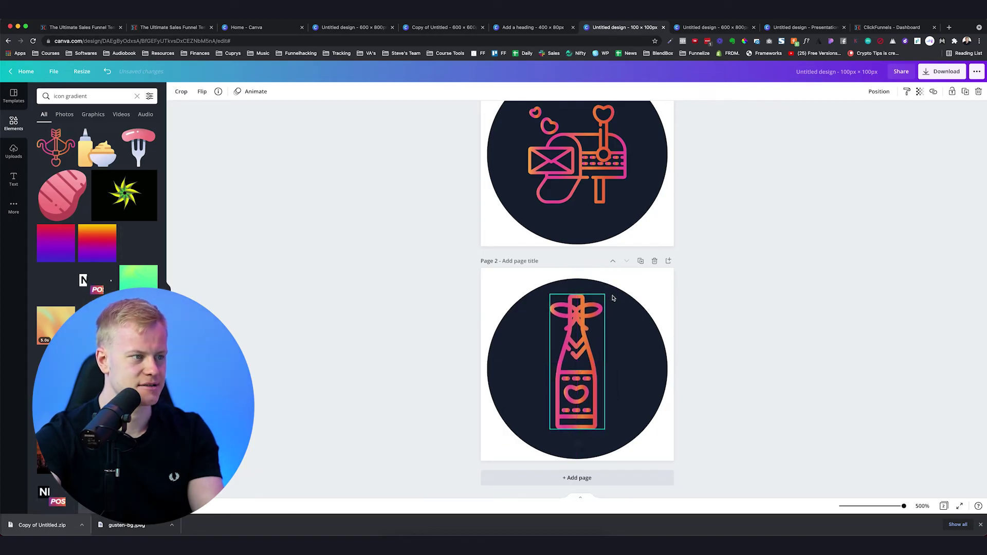
{"action": "left_click_drag", "start_coordinate": [605, 295], "coordinate": [598, 315]}
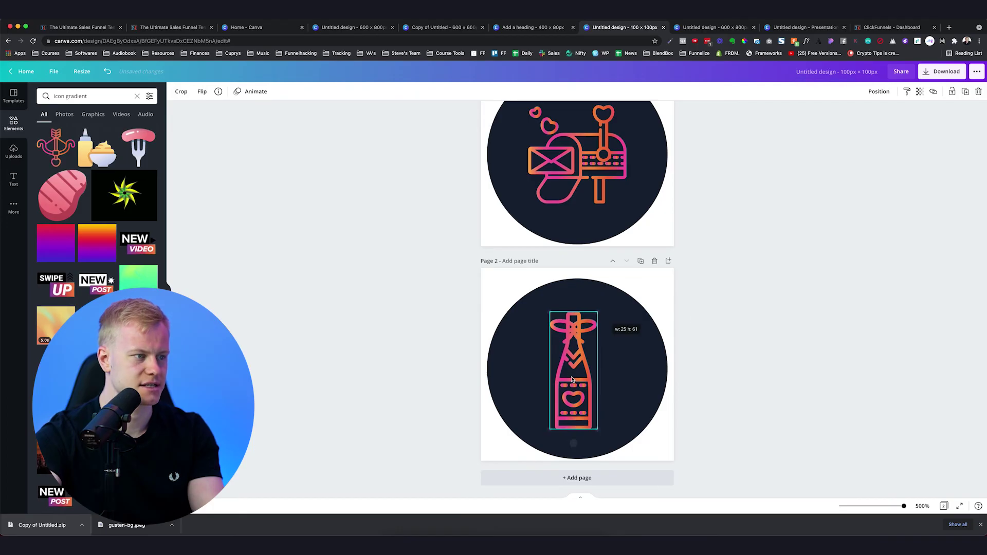
{"action": "left_click_drag", "start_coordinate": [570, 374], "coordinate": [572, 376]}
{"action": "key", "text": "Delete"}
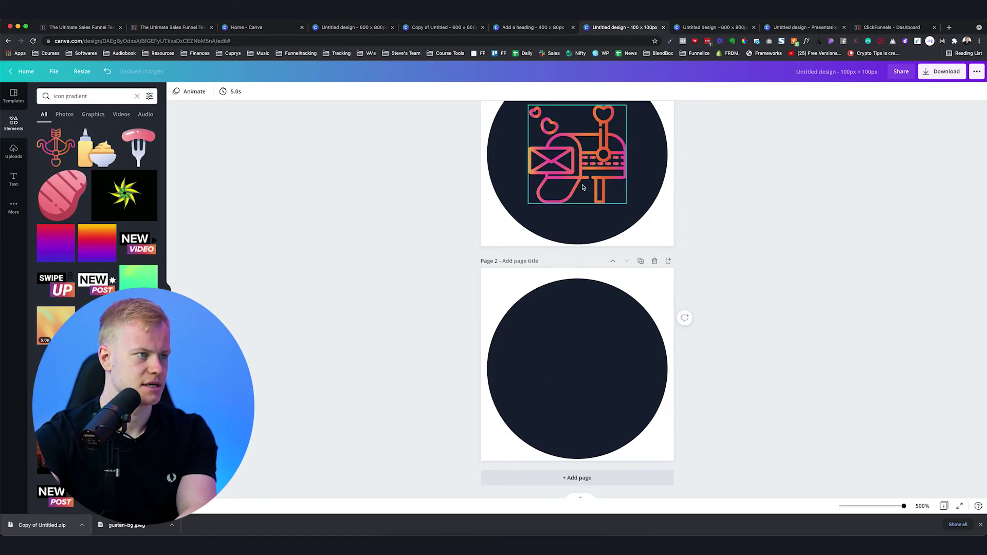
Delete the mailbox icon from page 1, leaving its navy circle, and search the elements for "business icon"
{"action": "left_click", "coordinate": [544, 186]}
{"action": "key", "text": "Delete"}
{"action": "left_click", "coordinate": [88, 96]}
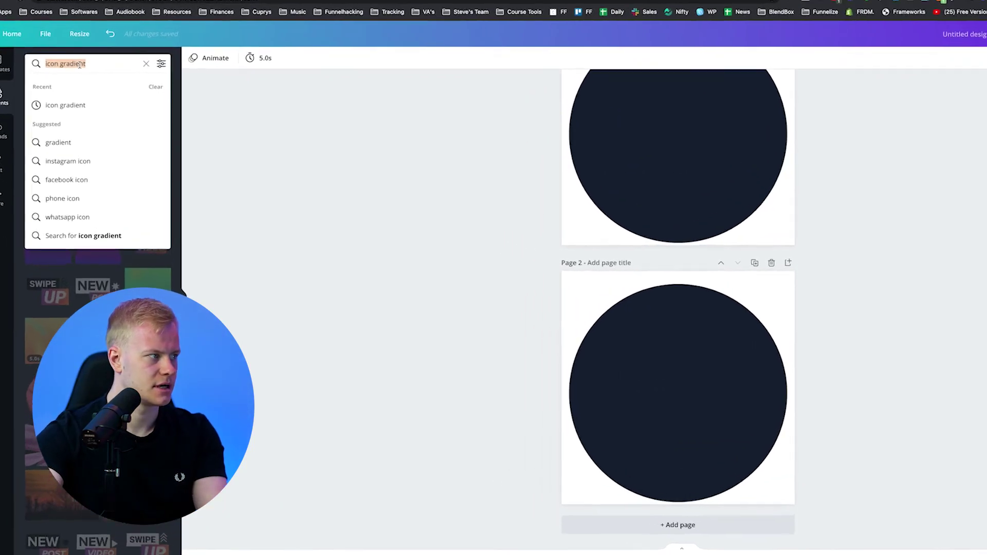
{"action": "type", "text": "business ic"}
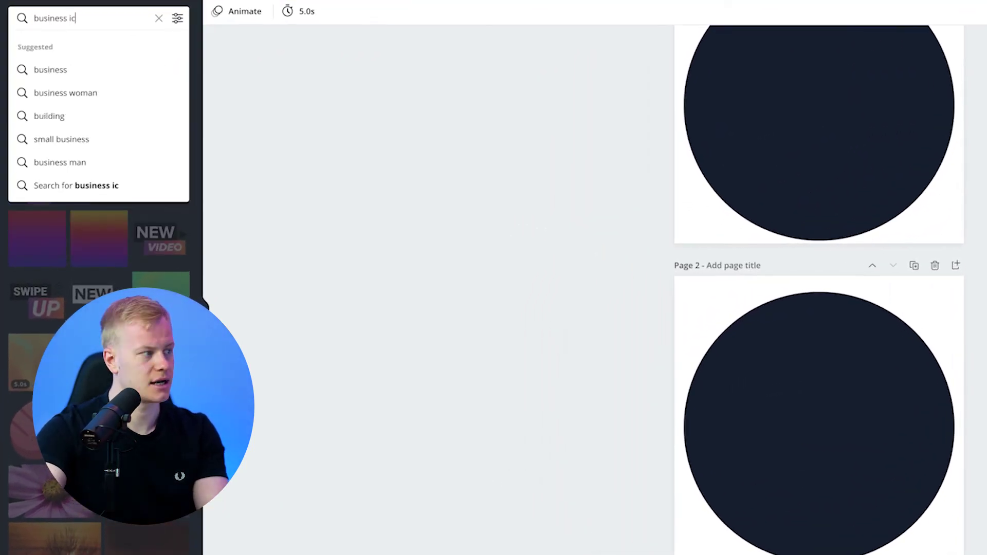
{"action": "type", "text": "on"}
{"action": "key", "text": "Return"}
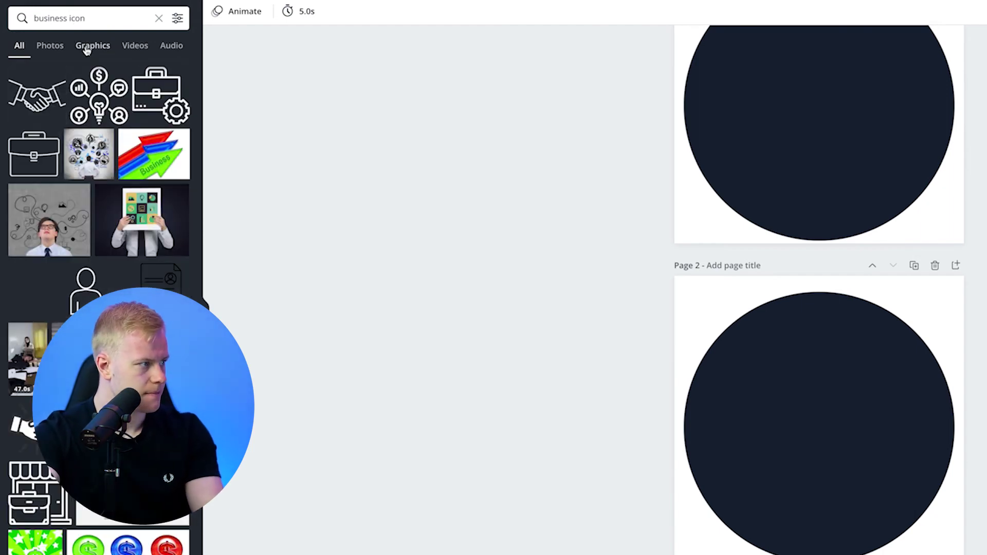
Add the outlined handshake icon to page 2's circle, enlarge it to about two thirds of the circle's width, and colour it white
{"action": "left_click", "coordinate": [32, 105]}
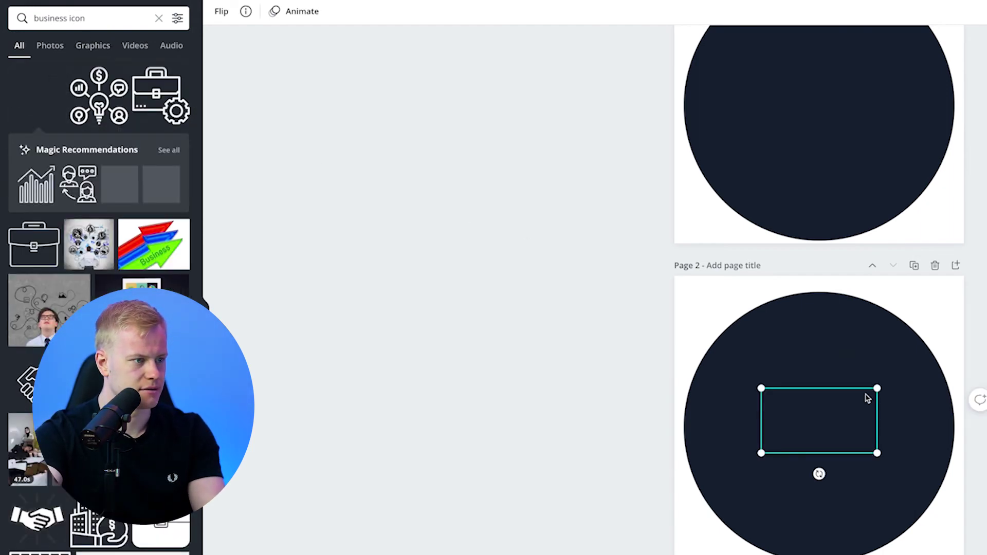
{"action": "left_click_drag", "start_coordinate": [865, 407], "coordinate": [839, 416]}
{"action": "left_click_drag", "start_coordinate": [918, 364], "coordinate": [895, 377]}
{"action": "left_click_drag", "start_coordinate": [839, 445], "coordinate": [830, 431]}
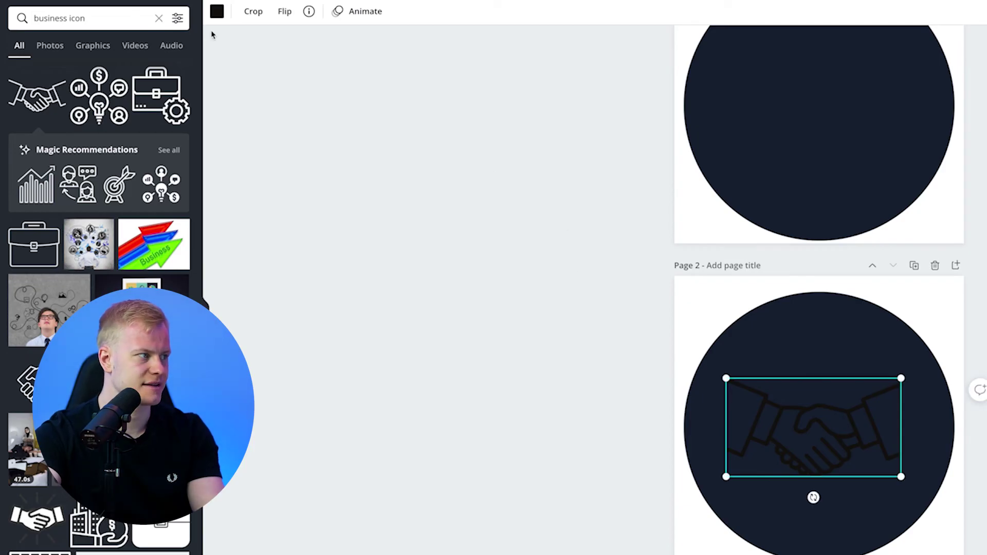
{"action": "left_click", "coordinate": [216, 16]}
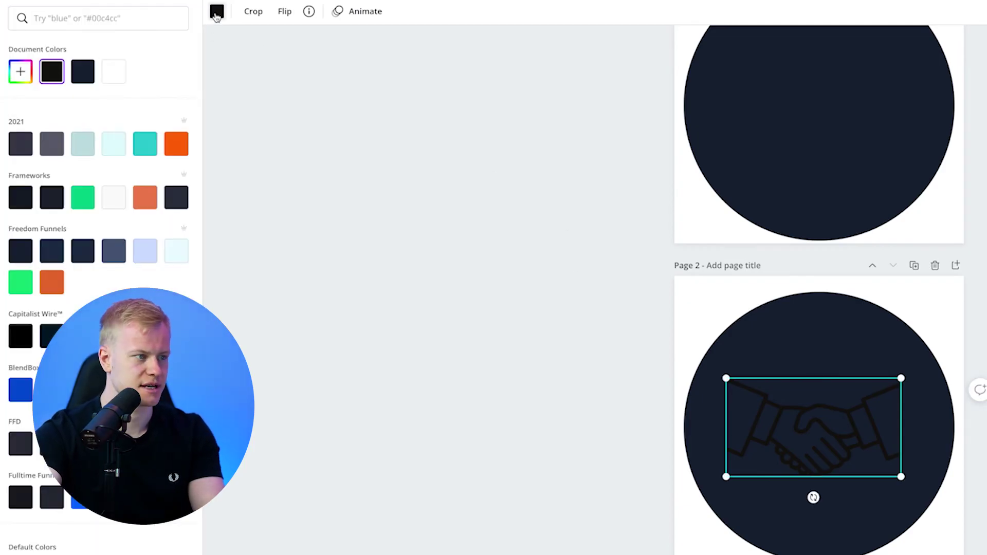
{"action": "left_click", "coordinate": [145, 336]}
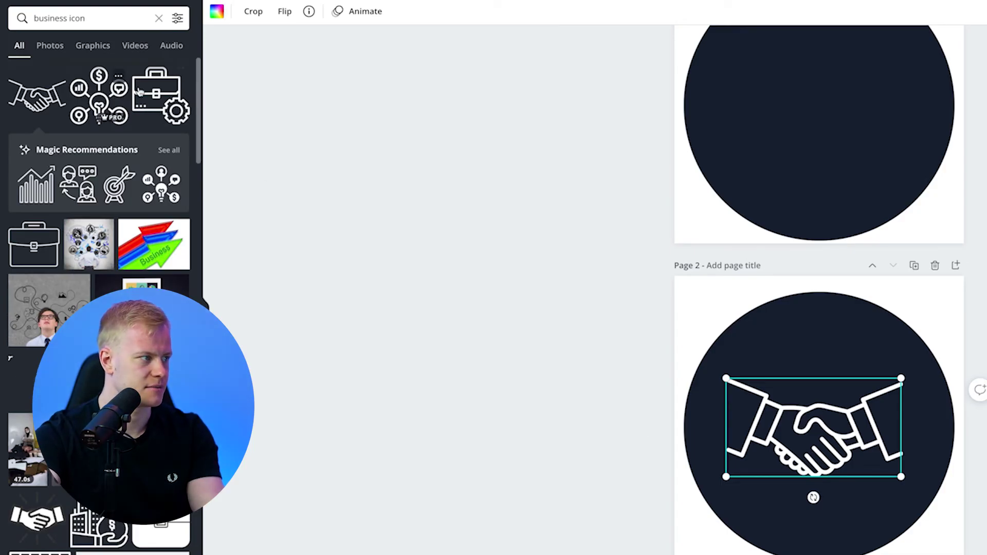
Add the briefcase-and-gear icon to page 1, colour it white, and centre it at about half the circle's width
{"action": "left_click", "coordinate": [161, 98]}
{"action": "left_click", "coordinate": [160, 95]}
{"action": "left_click_drag", "start_coordinate": [820, 416], "coordinate": [810, 102]}
{"action": "left_click", "coordinate": [216, 11]}
{"action": "left_click", "coordinate": [114, 72]}
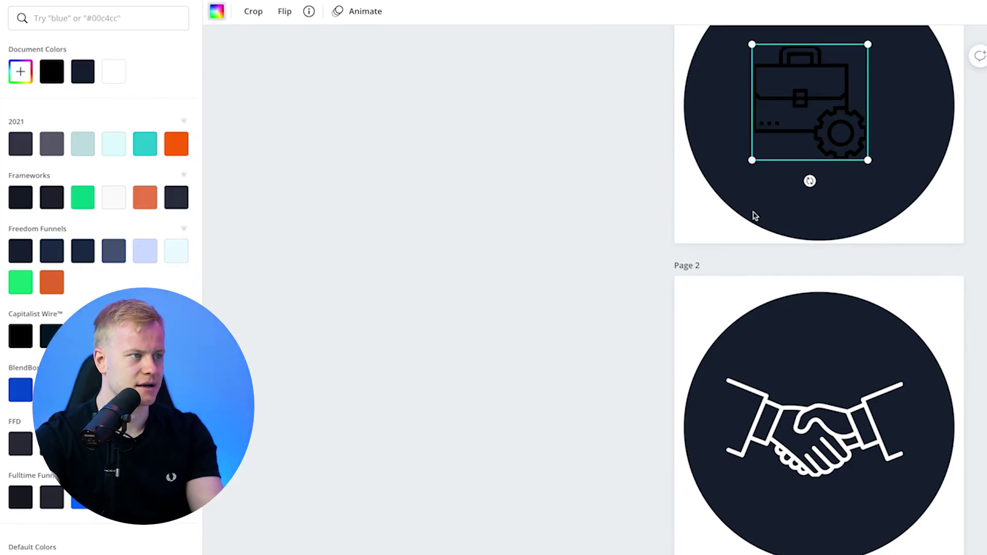
{"action": "mouse_move", "coordinate": [874, 170]}
{"action": "left_mouse_down"}
{"action": "mouse_move", "coordinate": [884, 190]}
{"action": "mouse_move", "coordinate": [882, 179]}
{"action": "left_mouse_up"}
{"action": "scroll", "coordinate": [882, 179], "scroll_direction": "up", "scroll_amount": 2}
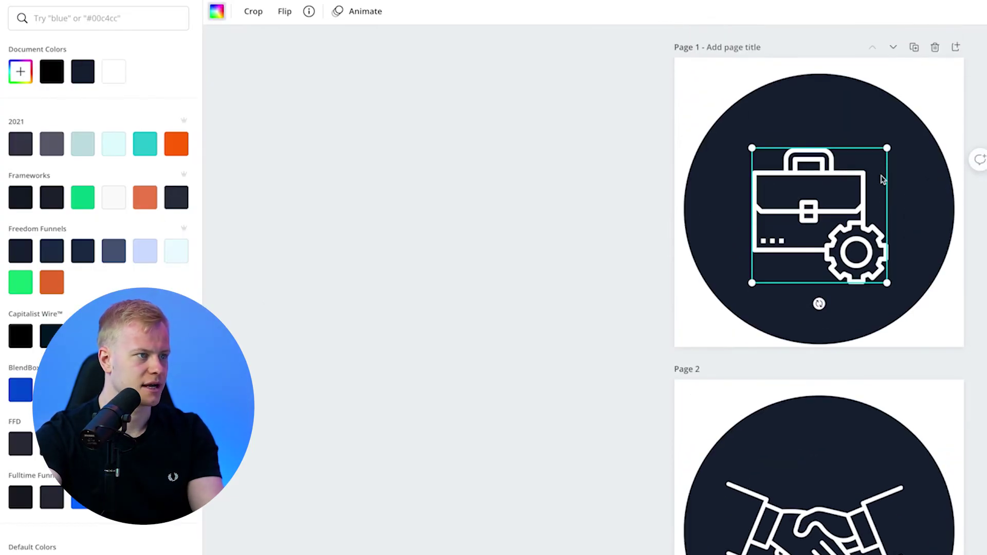
{"action": "scroll", "coordinate": [863, 180], "scroll_direction": "down", "scroll_amount": 2}
Recolour the briefcase icon with the first navy of the Freedom Funnels palette and its circle with the pale aqua of the 2021 palette
{"action": "left_click", "coordinate": [21, 251]}
{"action": "left_click", "coordinate": [923, 138]}
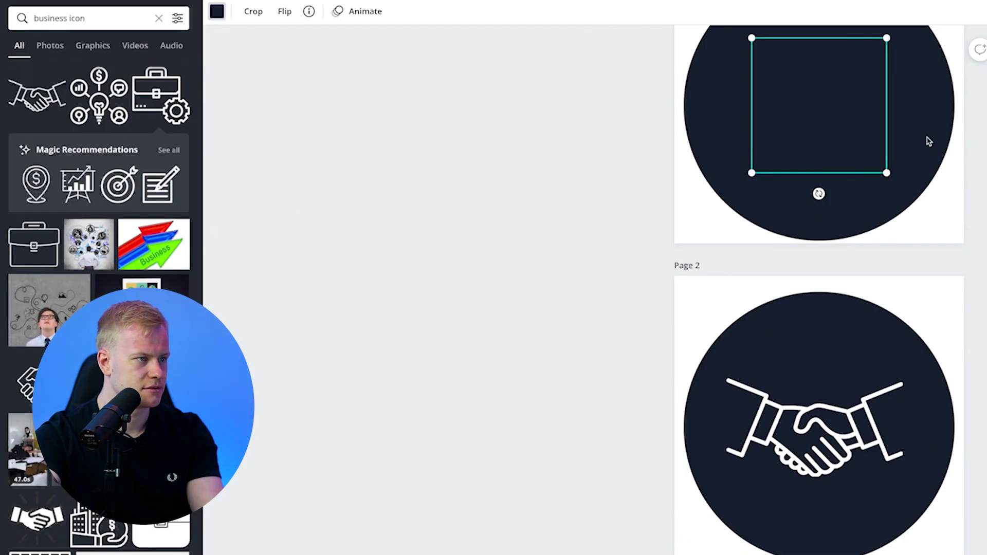
{"action": "left_click", "coordinate": [217, 11]}
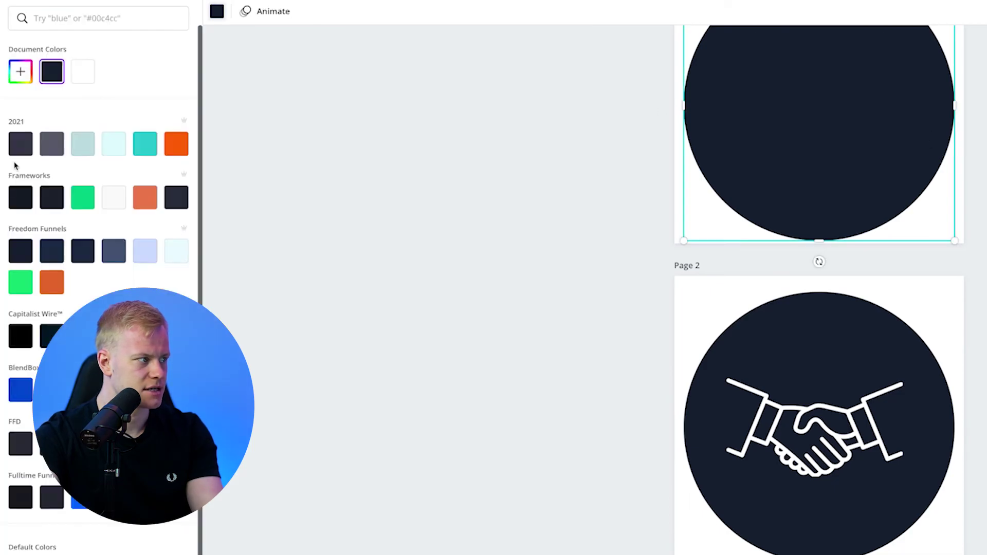
{"action": "left_click", "coordinate": [114, 154]}
{"action": "scroll", "coordinate": [563, 264], "scroll_direction": "up", "scroll_amount": 2}
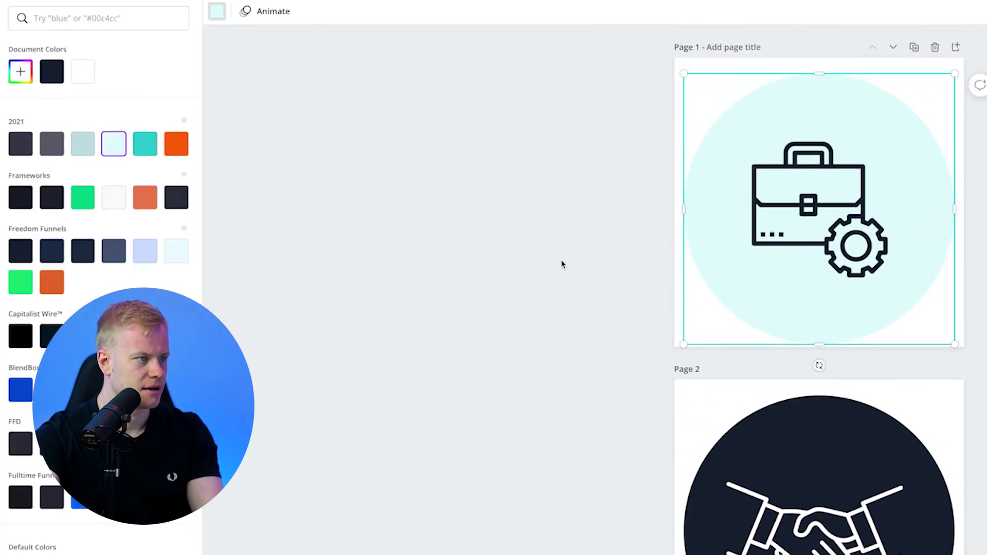
{"action": "left_click", "coordinate": [795, 187]}
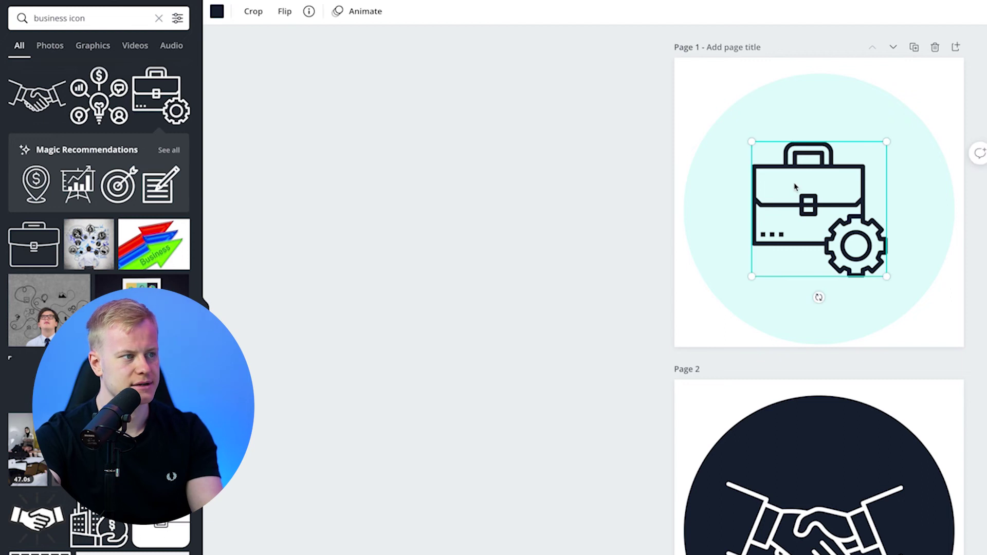
{"action": "left_click", "coordinate": [475, 233]}
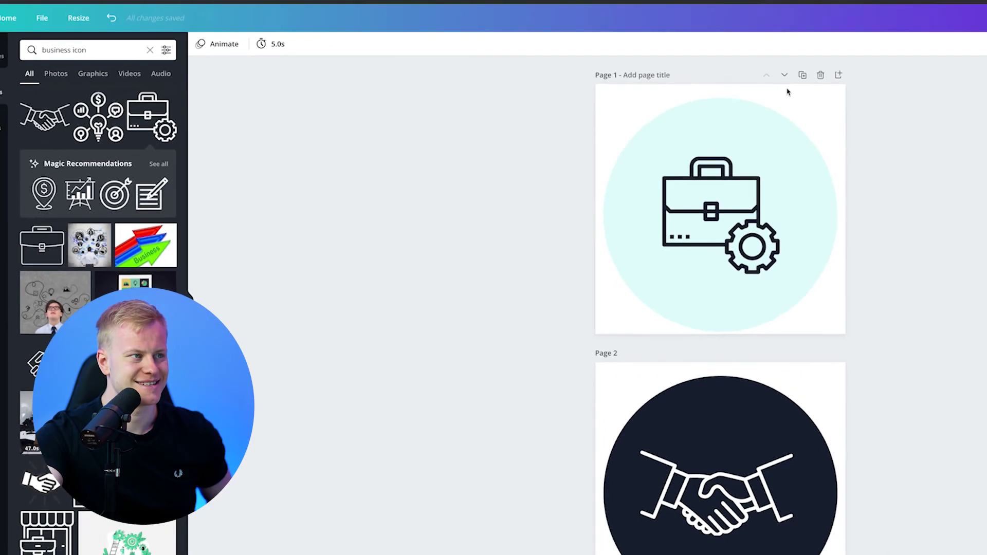
Open the download options for the icon pages, and switch to the ClickFunnels page editor to examine its numbered points section
{"action": "left_click", "coordinate": [942, 71]}
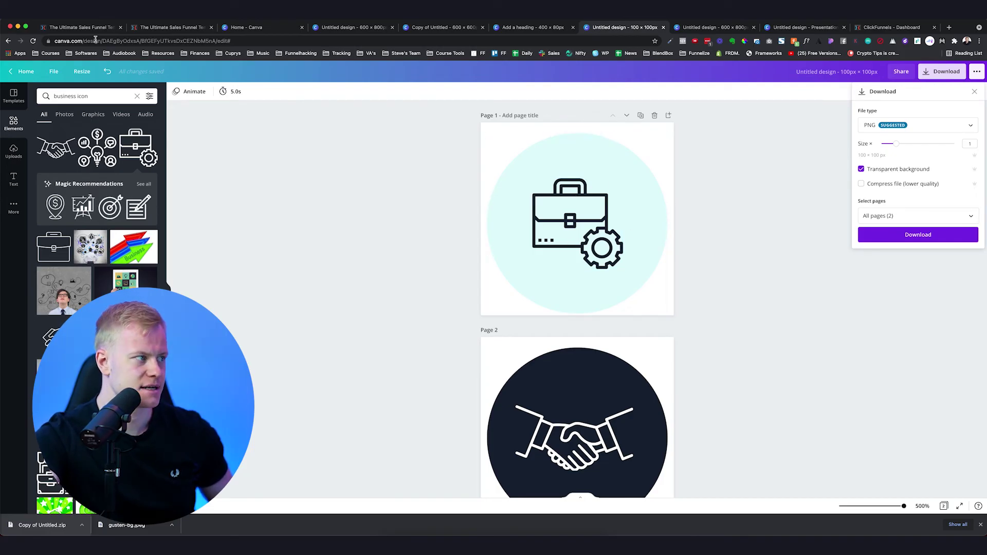
{"action": "left_click", "coordinate": [82, 28]}
{"action": "scroll", "coordinate": [320, 183], "scroll_direction": "down", "scroll_amount": 5}
{"action": "scroll", "coordinate": [320, 183], "scroll_direction": "up", "scroll_amount": 5}
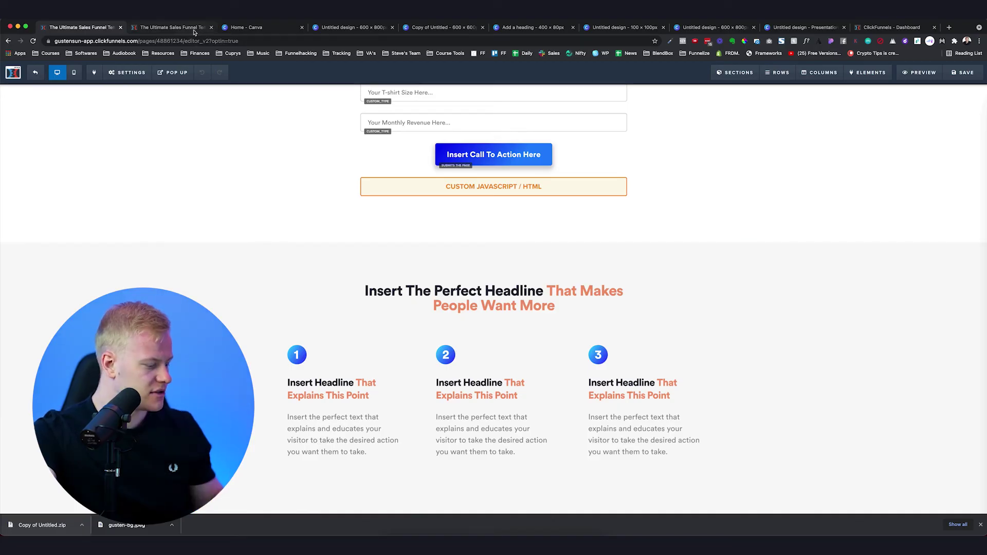
Switch to the 600 × 800 px portrait design and move the cut-out portrait slightly lower, centred horizontally
{"action": "left_click", "coordinate": [371, 26]}
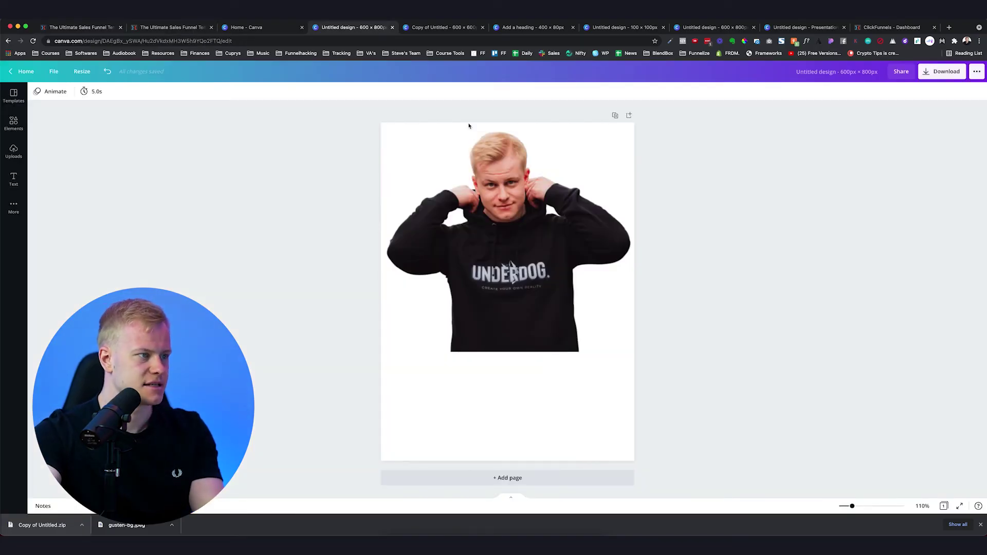
{"action": "left_click_drag", "start_coordinate": [565, 233], "coordinate": [560, 264]}
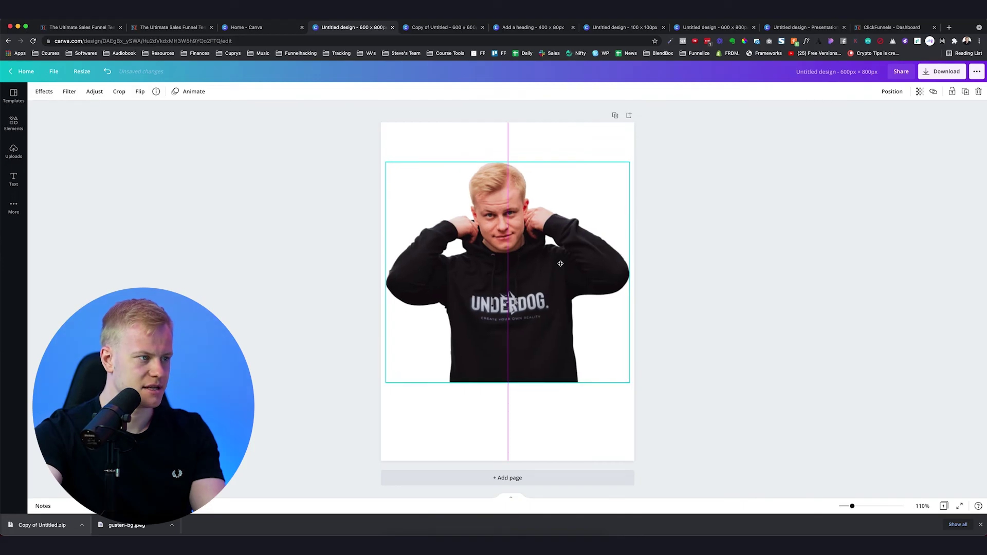
In the Copy of Untitled design, duplicate page 3, delete the blue lines from the copy and rest the portrait on its lower edge
{"action": "key", "text": "ctrl+Tab"}
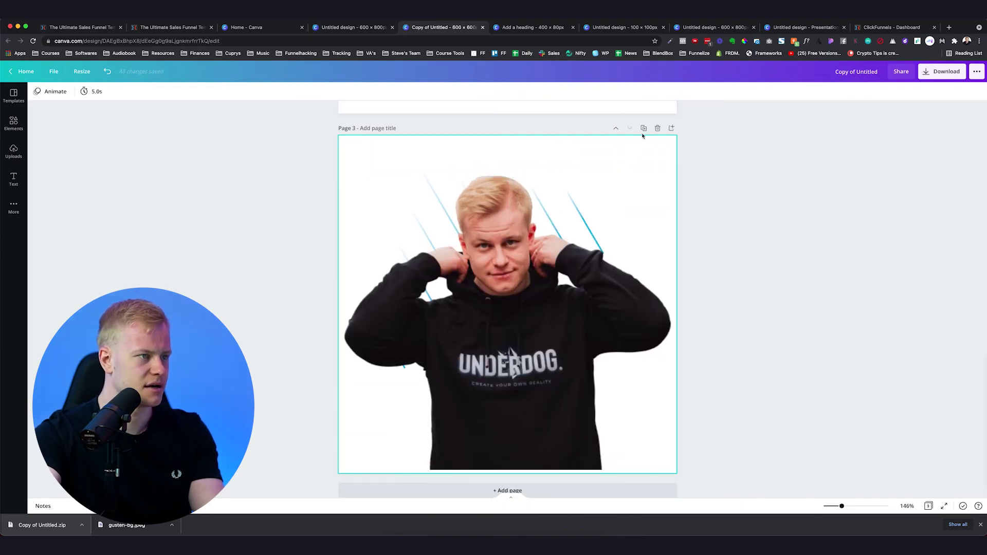
{"action": "left_click_drag", "start_coordinate": [547, 219], "coordinate": [564, 281]}
{"action": "left_click", "coordinate": [531, 208]}
{"action": "key", "text": "Delete"}
{"action": "left_click_drag", "start_coordinate": [483, 264], "coordinate": [464, 205]}
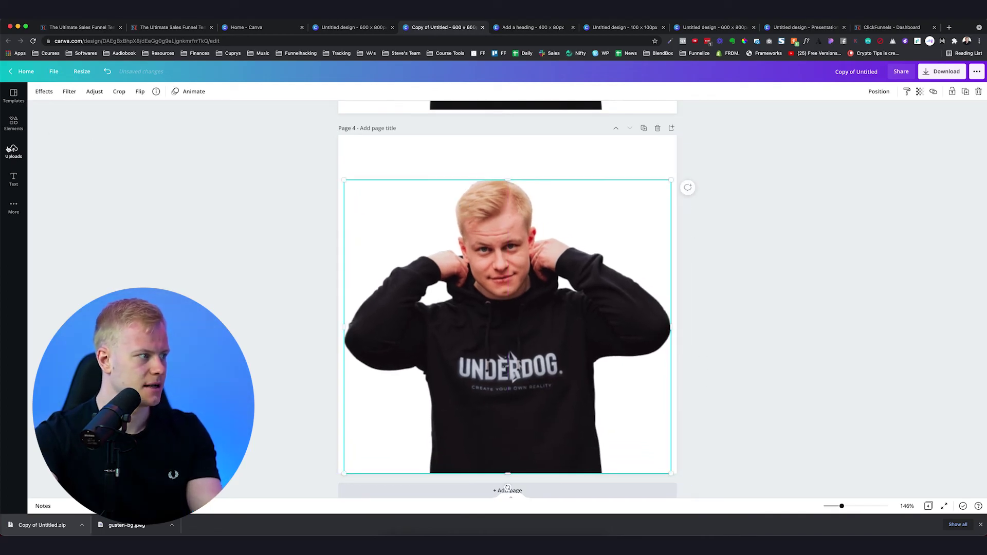
Add the outlined "BE BRAVE" text style to page 4, replace its wording with the person's first name in capitals, at size 92.7
{"action": "left_click", "coordinate": [13, 179]}
{"action": "scroll", "coordinate": [90, 278], "scroll_direction": "down", "scroll_amount": 5}
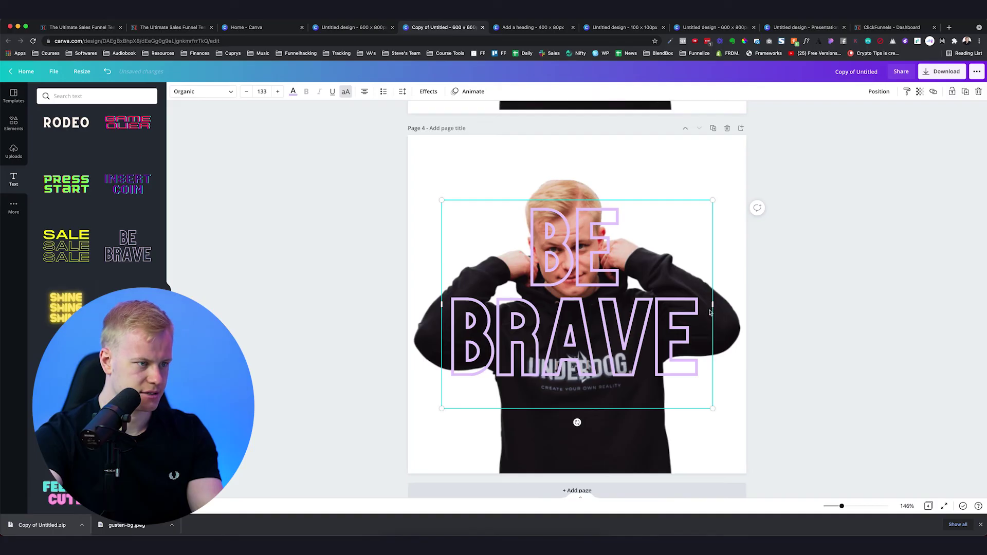
{"action": "double_click", "coordinate": [653, 364]}
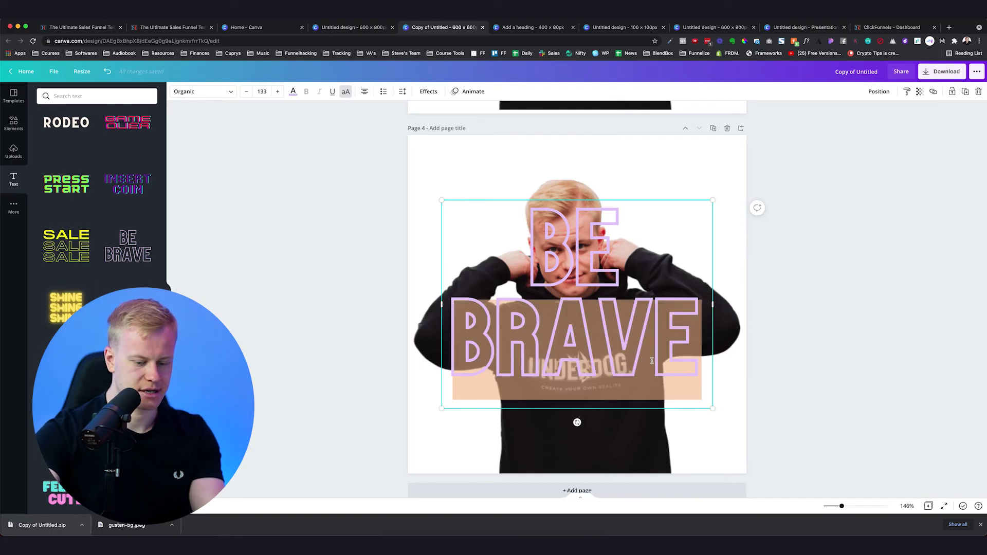
{"action": "type", "text": "GUSTEN"}
{"action": "key", "text": "alt+BackSpace"}
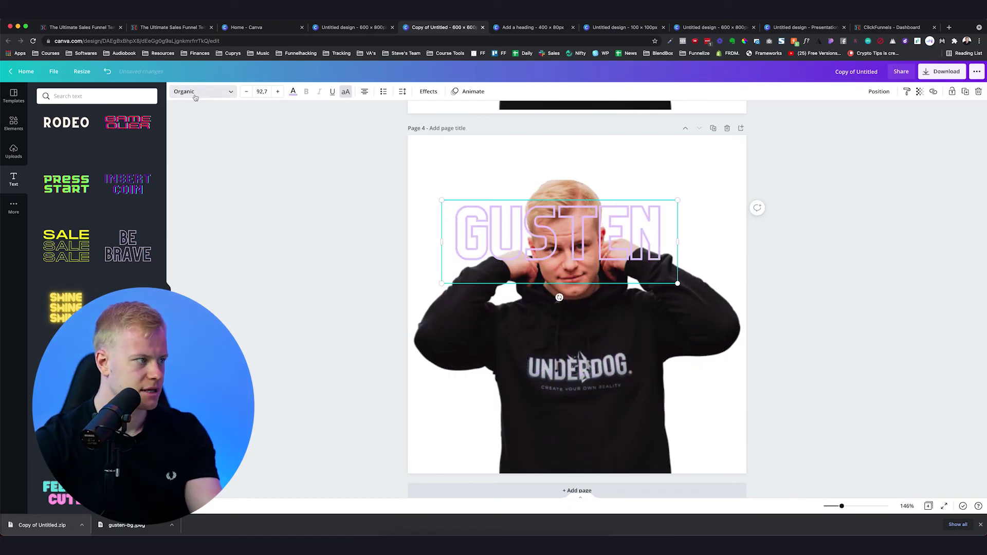
Set the name text in Graphit with the Freedom Funnels palette's second navy, and fit it on one line at size 80.1
{"action": "left_click", "coordinate": [194, 95]}
{"action": "left_click", "coordinate": [64, 160]}
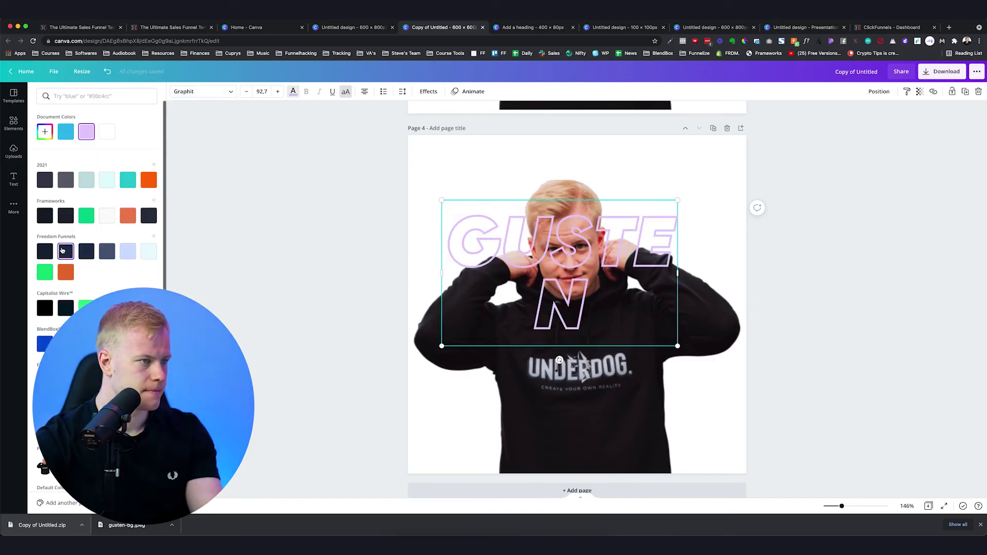
{"action": "left_click", "coordinate": [62, 250]}
{"action": "left_click", "coordinate": [682, 273]}
{"action": "left_click", "coordinate": [671, 265]}
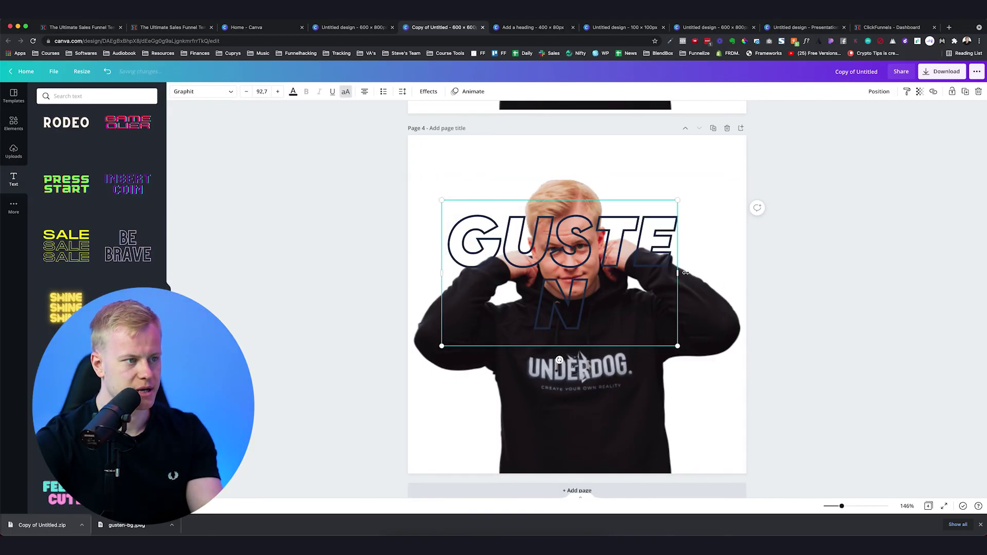
{"action": "left_click_drag", "start_coordinate": [745, 274], "coordinate": [709, 269]}
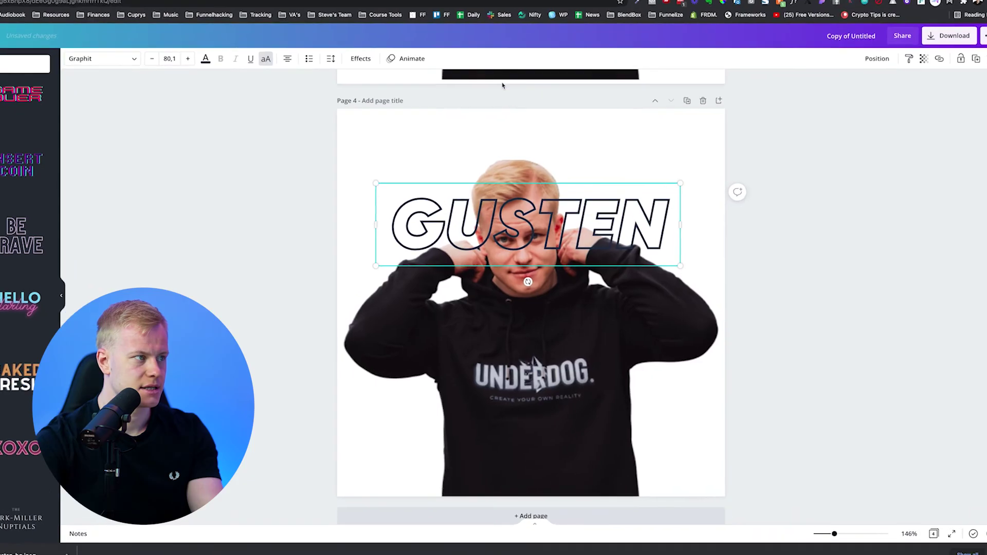
Send the name text behind the portrait and slide the portrait sideways, mostly off the page, to uncover the text
{"action": "left_click", "coordinate": [874, 24]}
{"action": "left_click", "coordinate": [840, 52]}
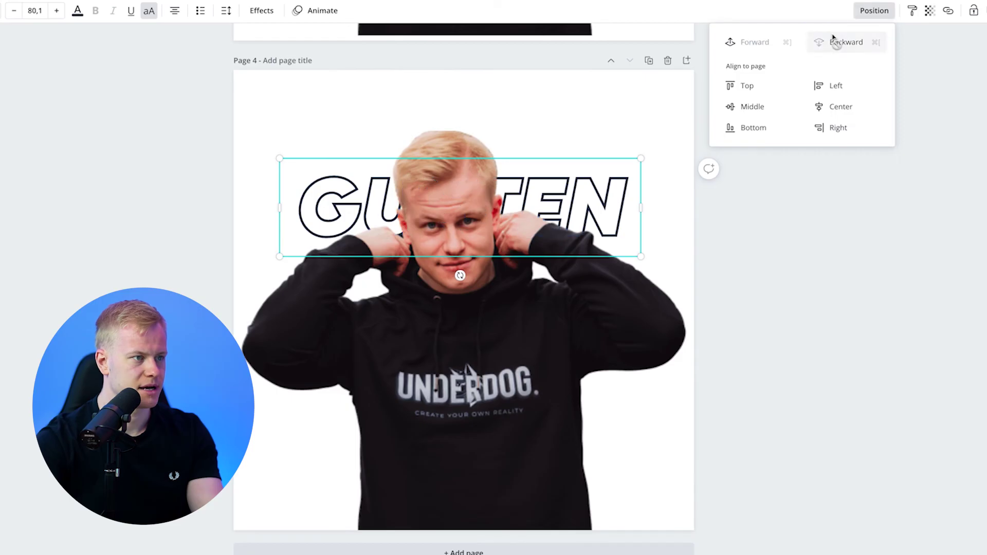
{"action": "left_click_drag", "start_coordinate": [524, 259], "coordinate": [186, 261]}
Duplicate the name text downwards to form a column of five evenly spaced rows
{"action": "left_click", "coordinate": [522, 201]}
{"action": "left_click_drag", "start_coordinate": [522, 200], "coordinate": [510, 250], "text": "alt"}
{"action": "left_click_drag", "start_coordinate": [520, 263], "coordinate": [519, 327], "text": "alt"}
{"action": "left_click_drag", "start_coordinate": [579, 330], "coordinate": [598, 461], "text": "alt"}
Fade the name rows progressively upwards: transparency 50 for the fourth row, a lighter third row, 24 for the second and 8 for the first
{"action": "left_click", "coordinate": [597, 396]}
{"action": "left_click", "coordinate": [930, 10]}
{"action": "left_click_drag", "start_coordinate": [894, 42], "coordinate": [865, 43]}
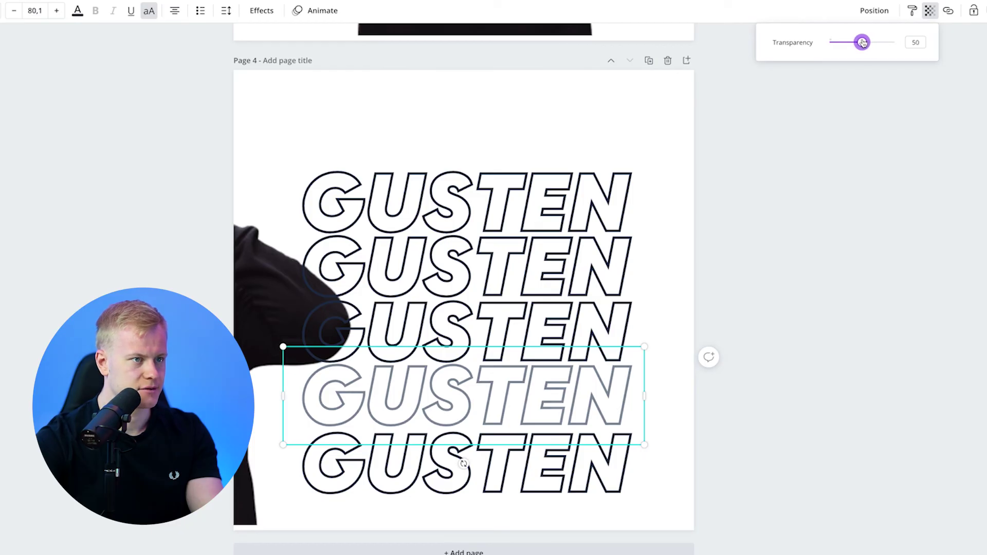
{"action": "left_click", "coordinate": [626, 314]}
{"action": "left_click", "coordinate": [929, 10]}
{"action": "left_click_drag", "start_coordinate": [894, 43], "coordinate": [846, 42]}
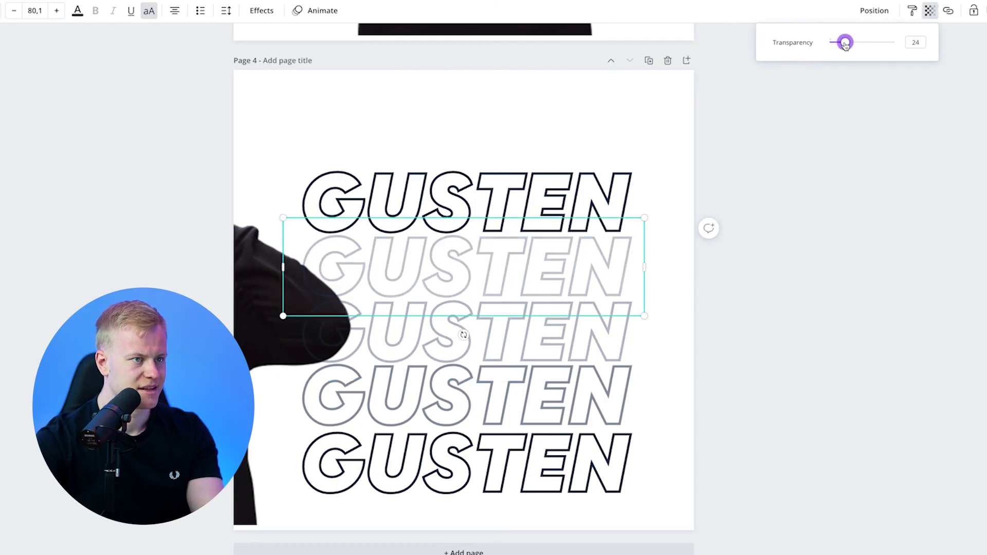
{"action": "left_click_drag", "start_coordinate": [841, 43], "coordinate": [838, 45]}
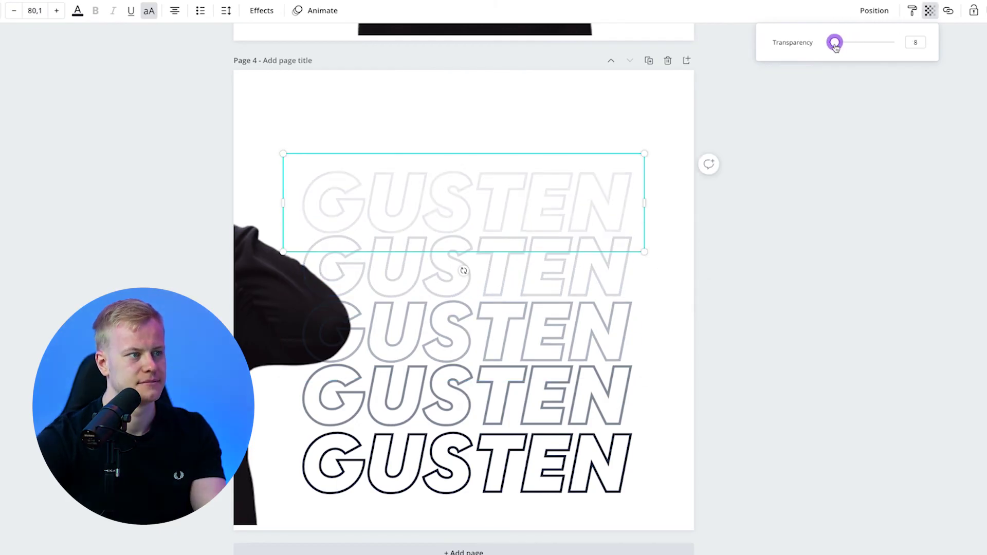
{"action": "left_click_drag", "start_coordinate": [836, 43], "coordinate": [829, 43]}
Move the portrait back over the stacked name rows and bring it to the front
{"action": "left_click", "coordinate": [261, 321]}
{"action": "left_click_drag", "start_coordinate": [263, 316], "coordinate": [603, 305]}
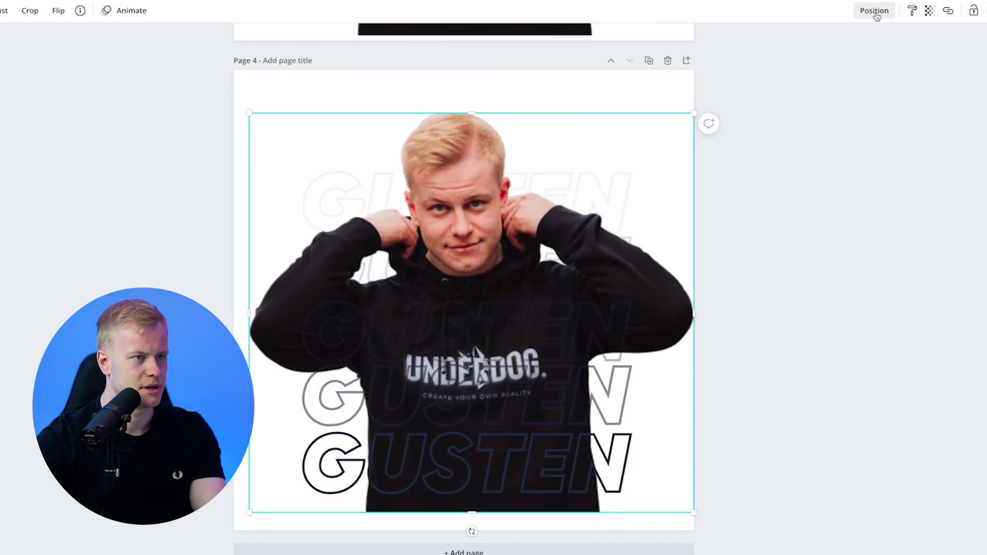
{"action": "left_click", "coordinate": [874, 11]}
{"action": "left_click", "coordinate": [740, 72]}
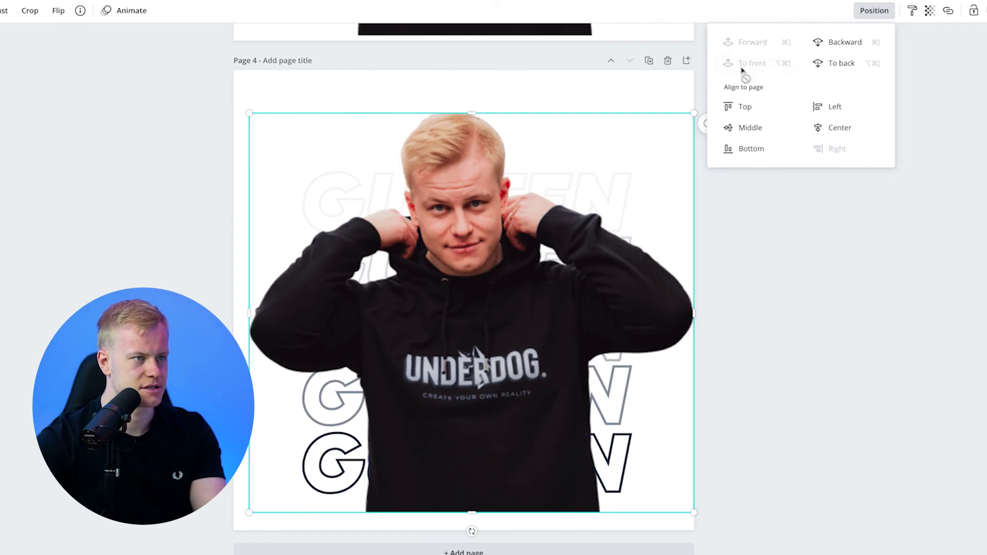
Select the portrait and all name rows together and move them so the portrait is centred and rests on the page's lower edge
{"action": "left_click", "coordinate": [783, 313]}
{"action": "left_click_drag", "start_coordinate": [755, 141], "coordinate": [286, 519]}
{"action": "left_click_drag", "start_coordinate": [419, 463], "coordinate": [409, 477]}
{"action": "left_click", "coordinate": [891, 322]}
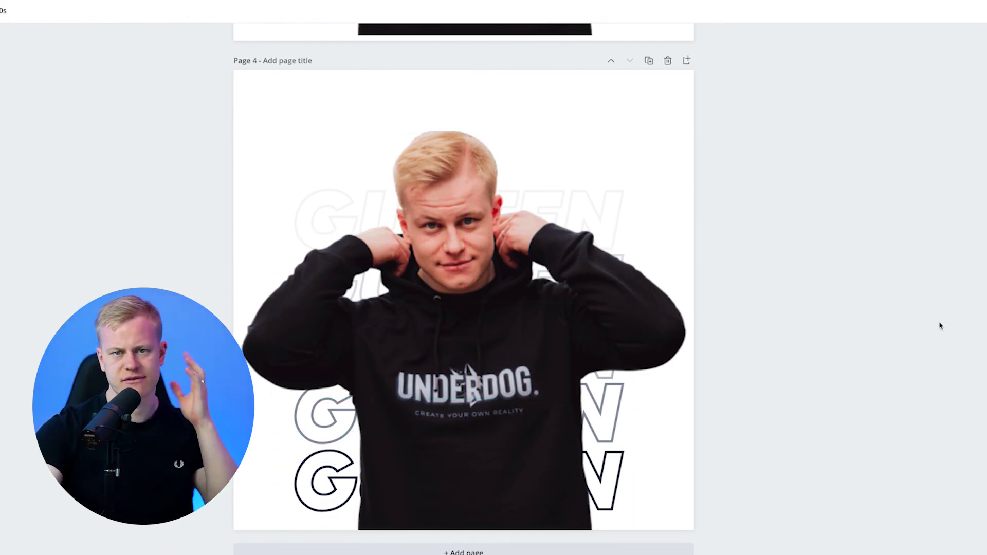